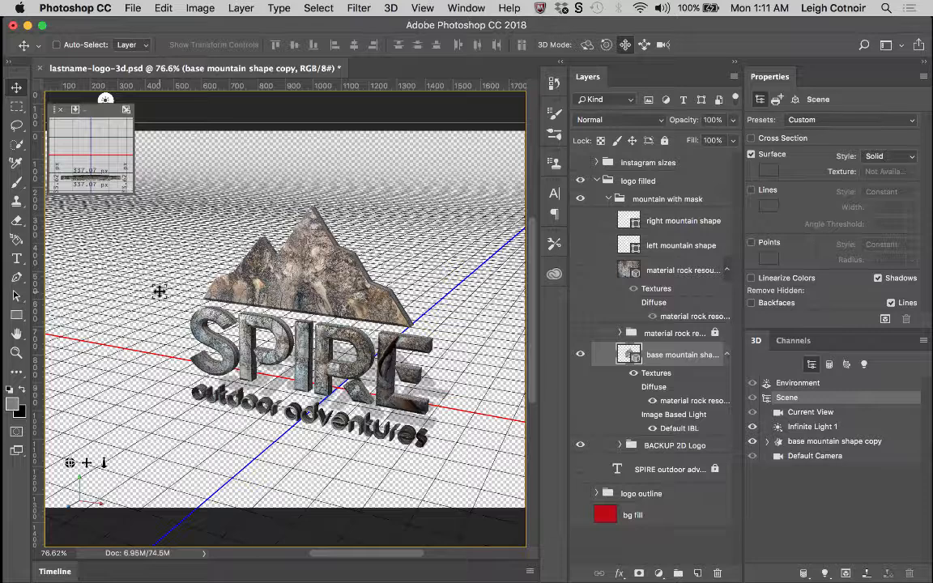
- Select the BACKUP 2D Logo group and place rockface.jpg as a linked image directly above it
left_click(136, 7)
left_click(136, 8)
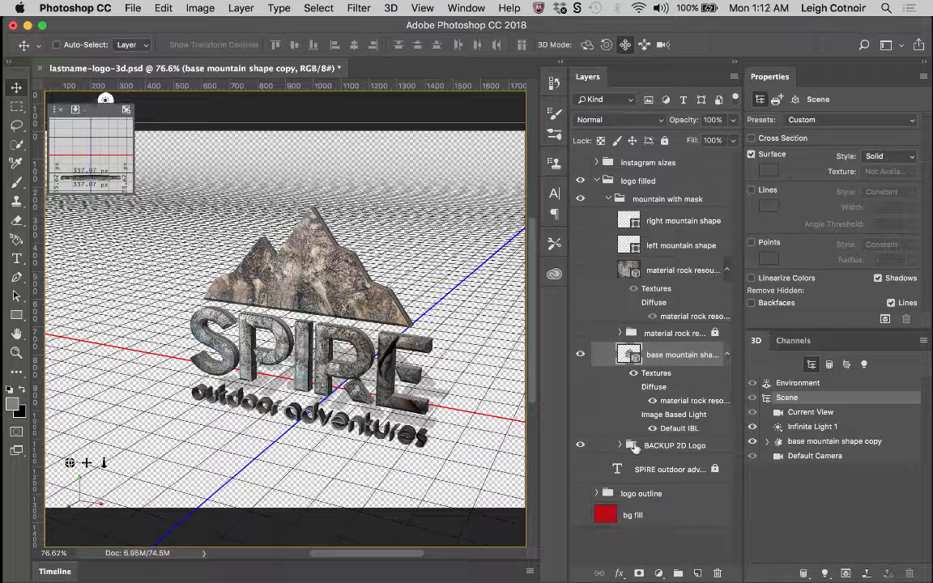
left_click(606, 445)
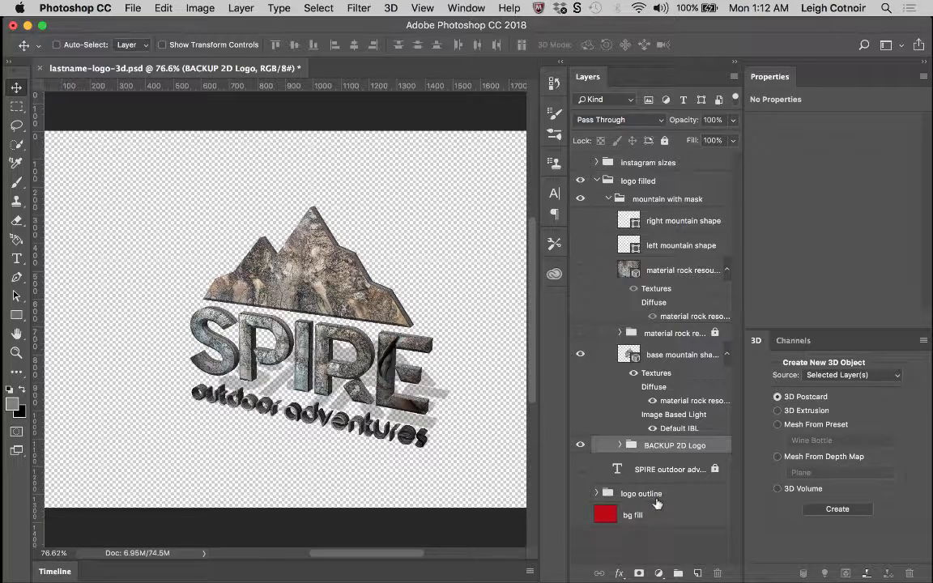
left_click(580, 444)
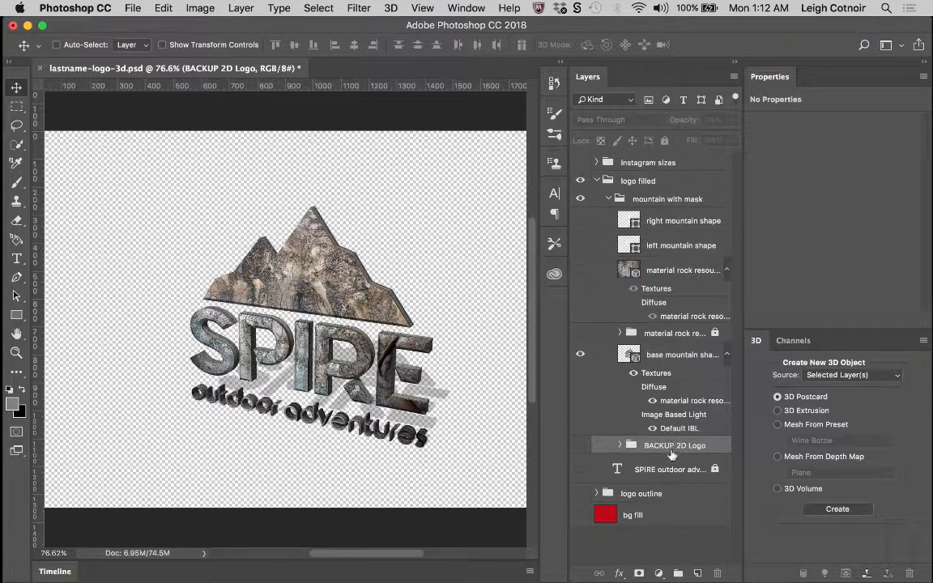
left_click(580, 445)
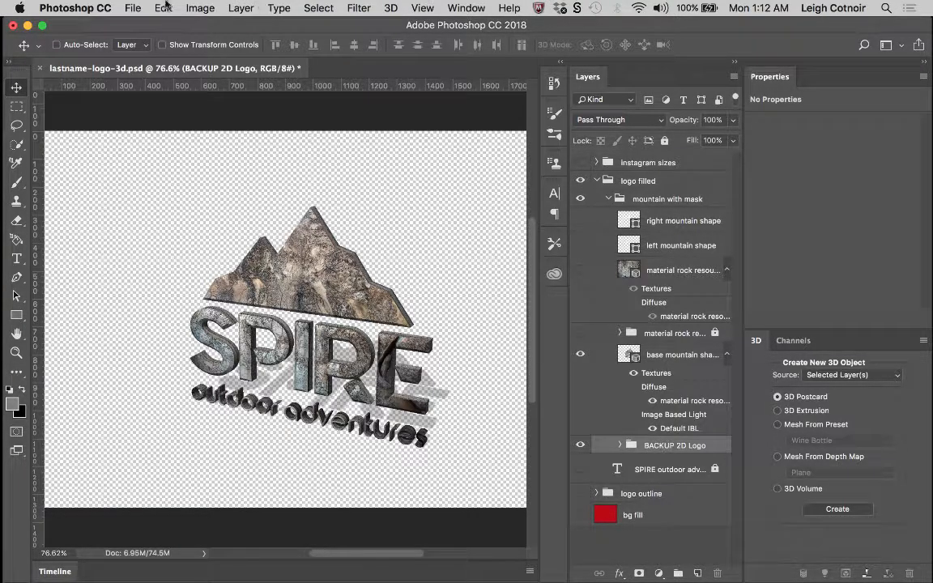
left_click(134, 9)
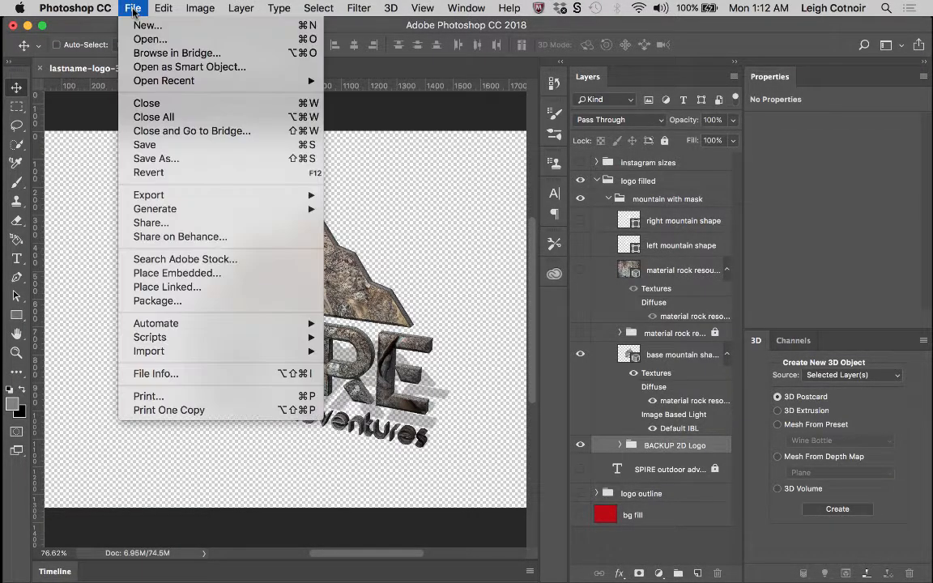
left_click(151, 288)
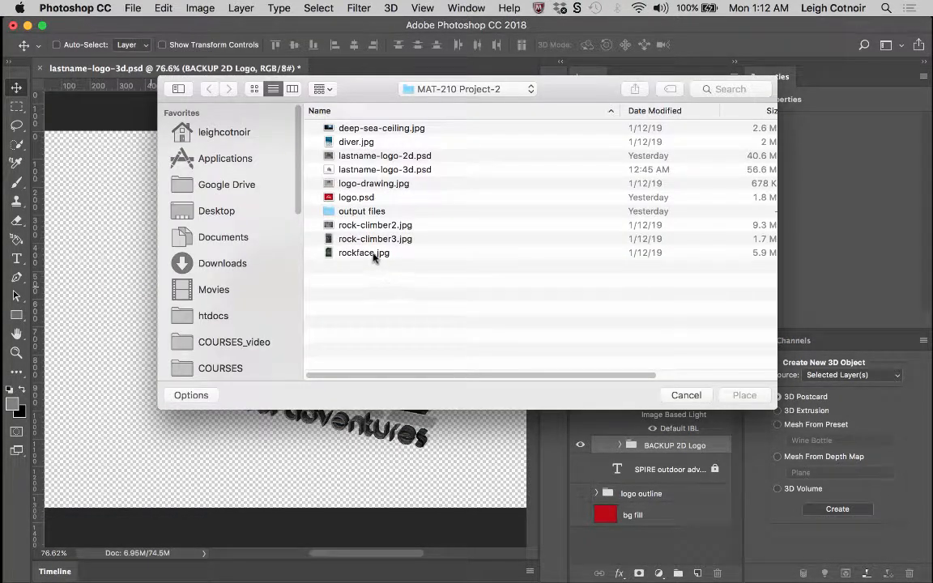
left_click(375, 258)
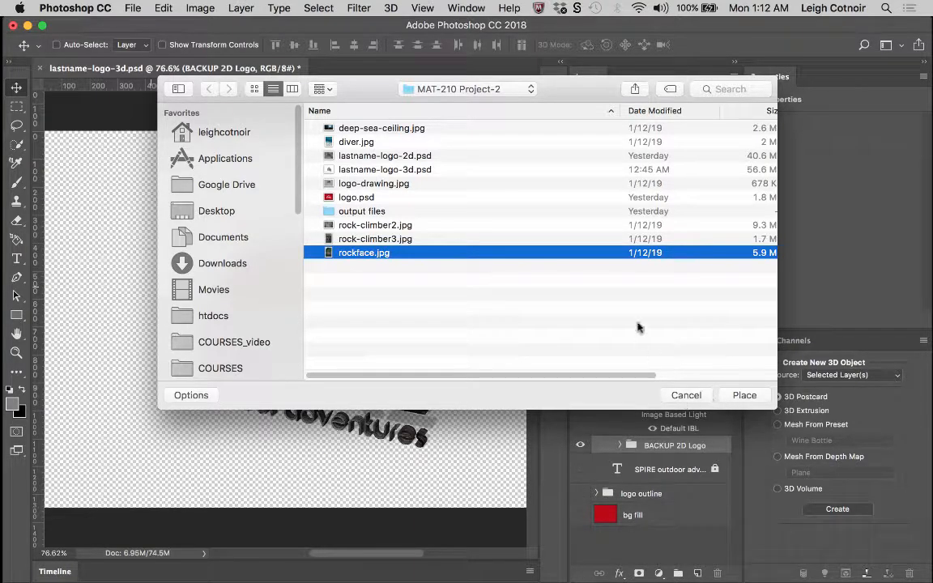
key("space")
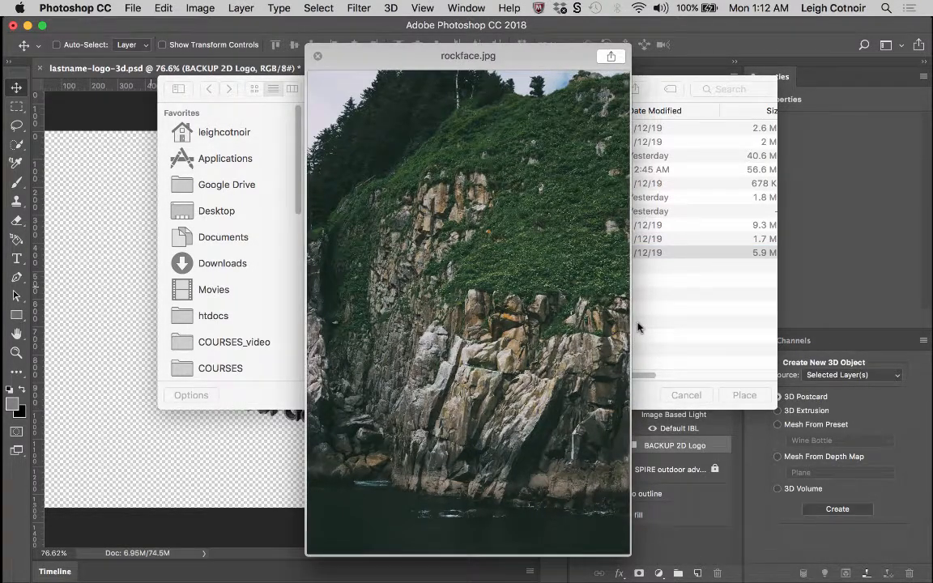
key("space")
left_click(744, 395)
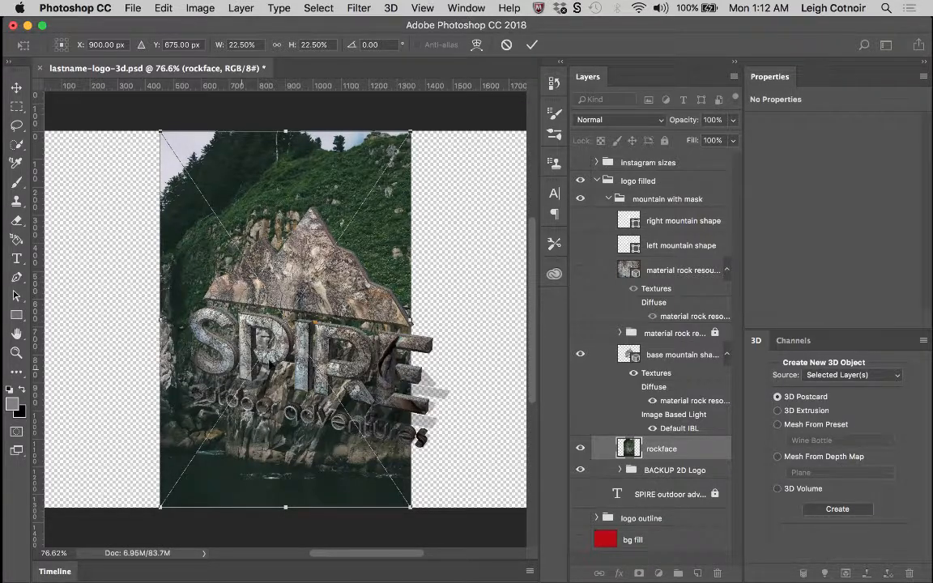
- Scale the placed rockface image from its center to 57% so that it covers the full canvas width
scroll(253, 322, "down", 3)
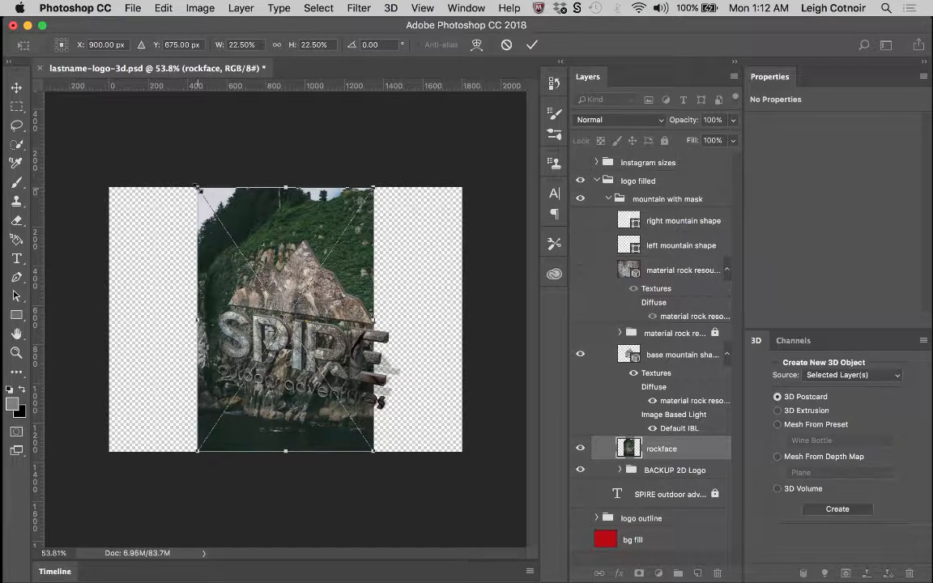
left_click_drag(198, 188, 36, 134)
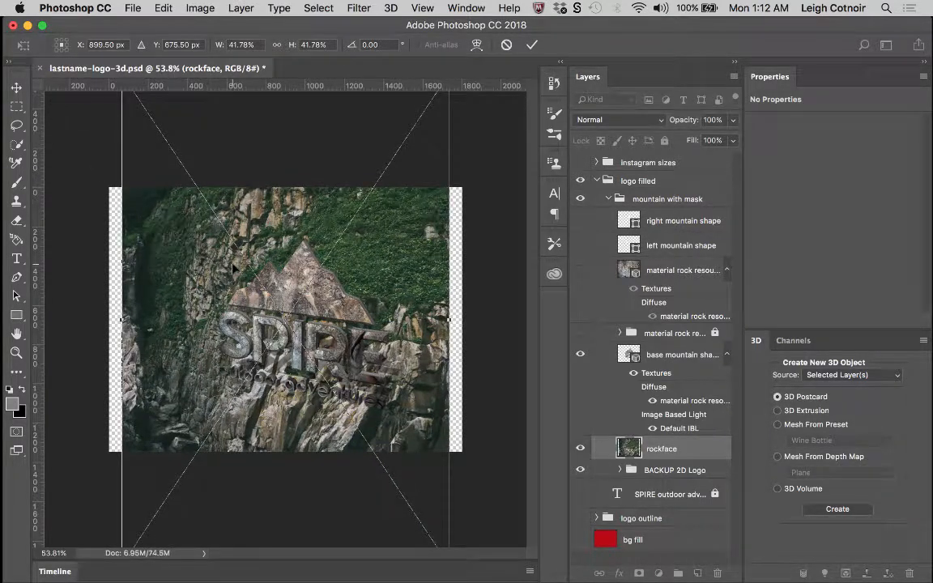
scroll(233, 269, "down", 5)
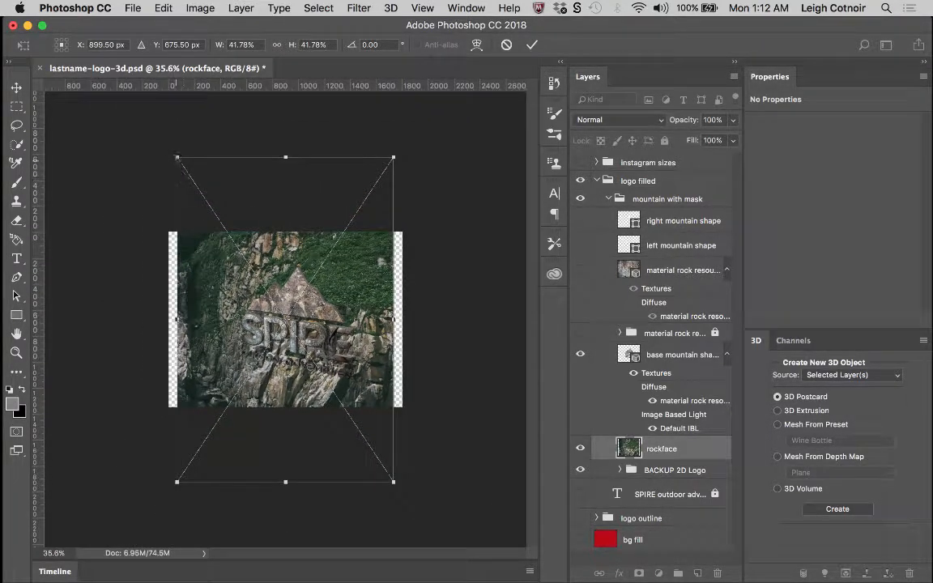
left_click_drag(176, 158, 96, 130)
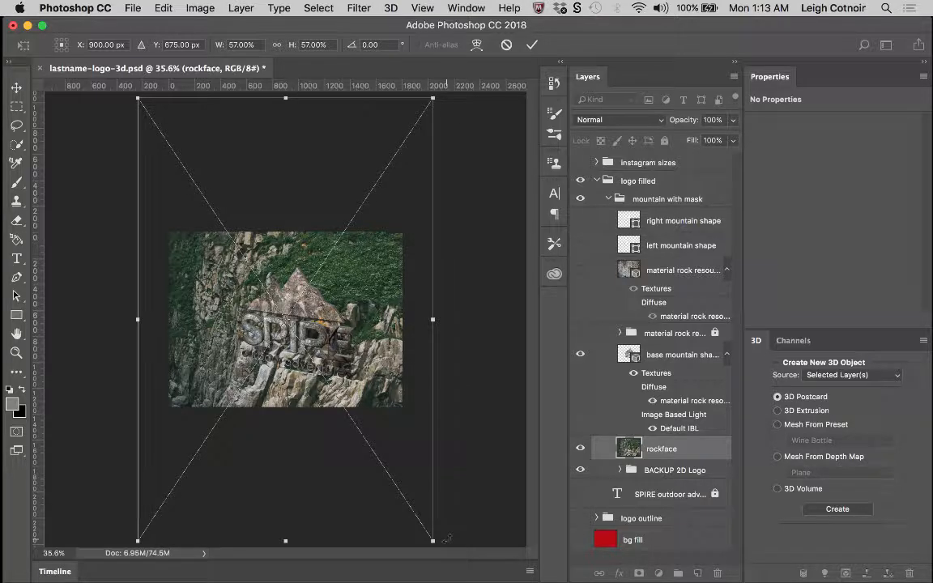
- Rotate the rockface image about 11.4° clockwise, move it straight down about 198 px, and commit the placement
left_click_drag(446, 539, 392, 550)
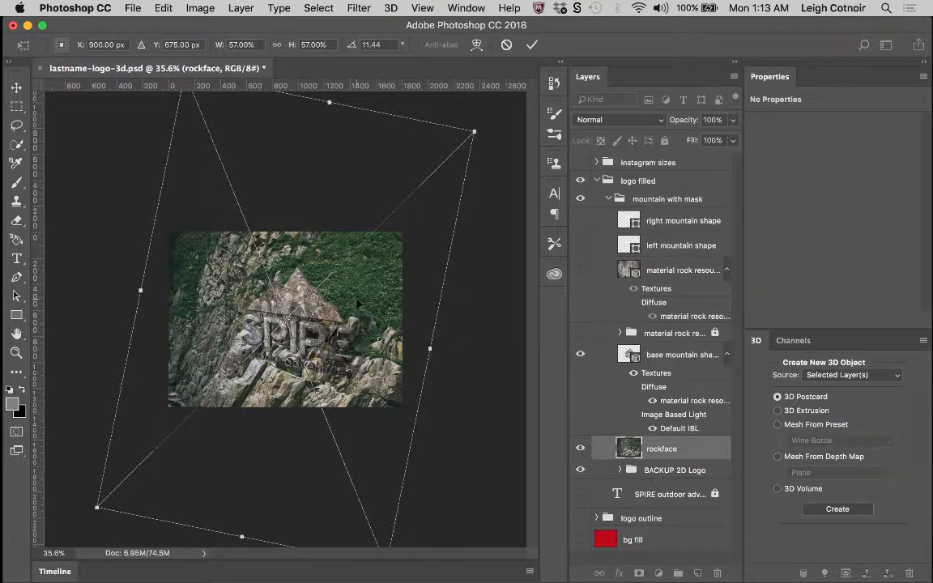
mouse_move(356, 309)
left_mouse_down()
mouse_move(360, 336)
mouse_move(361, 329)
left_mouse_up()
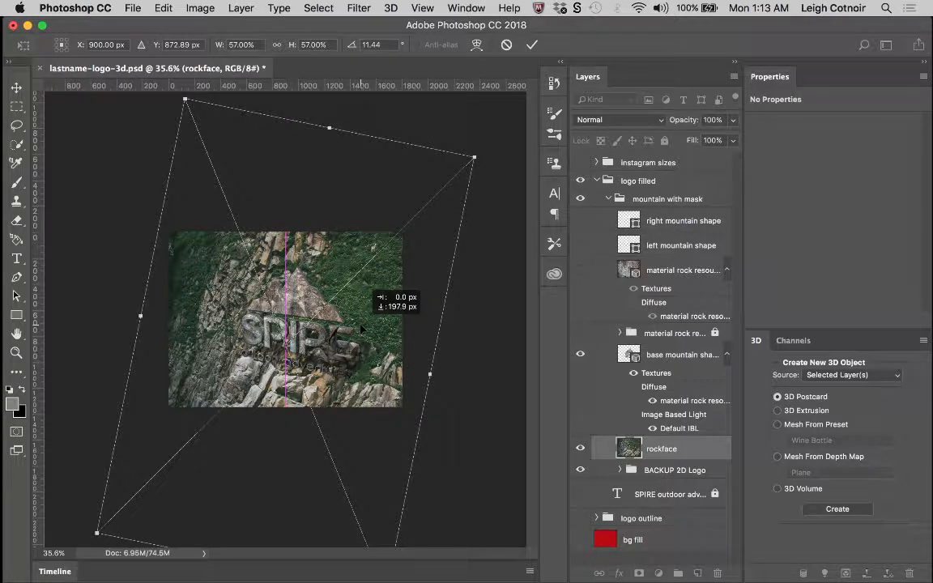
left_click_drag(362, 328, 361, 328)
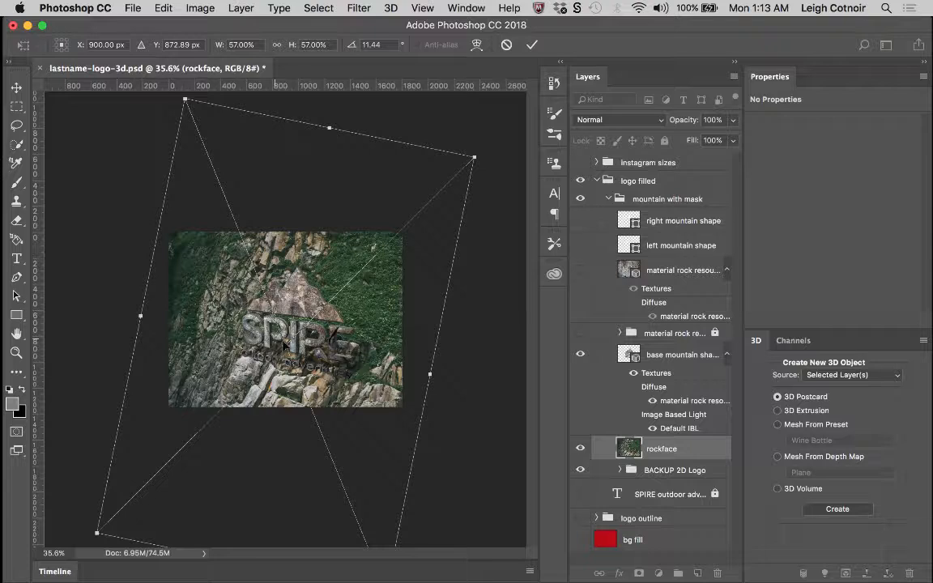
key("Escape")
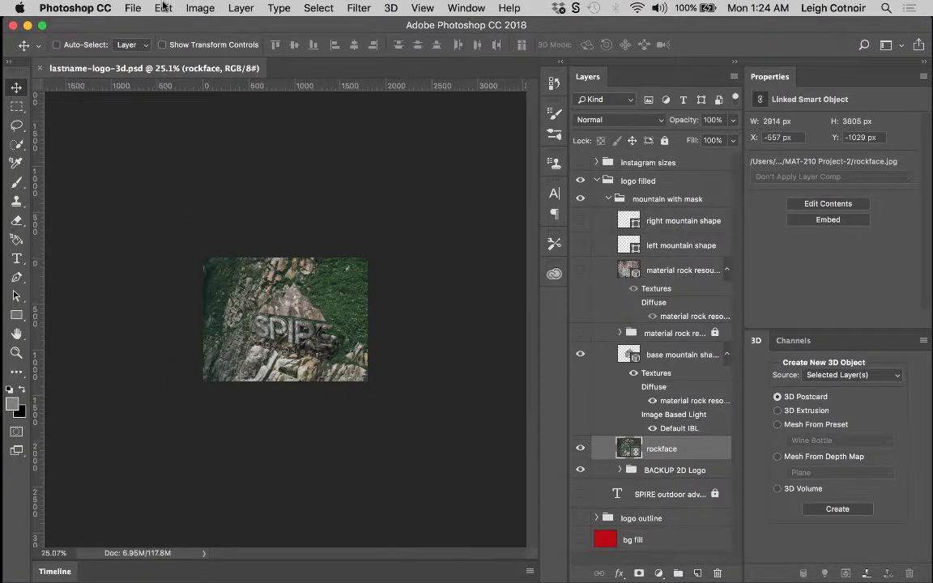
- Show the document's guides over the canvas
left_click(161, 7)
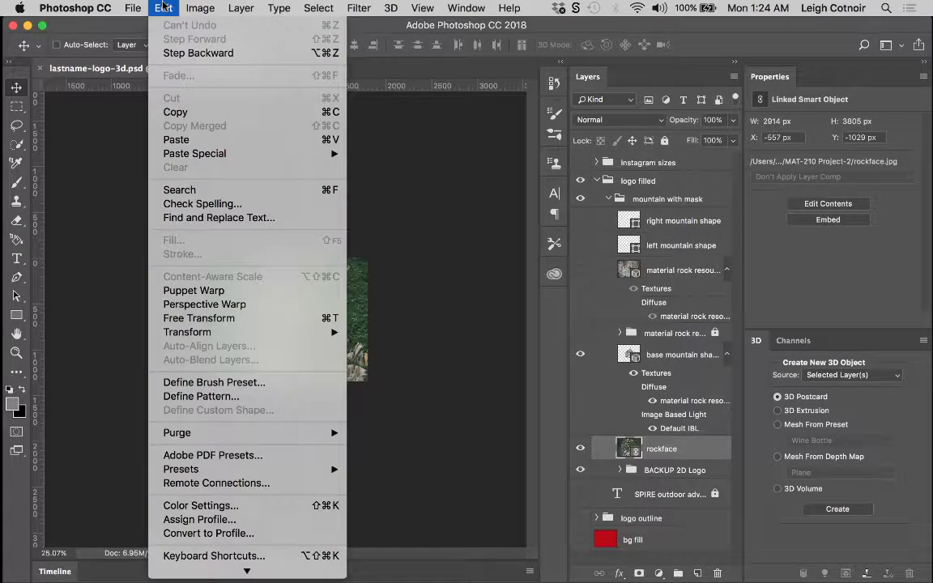
mouse_move(421, 7)
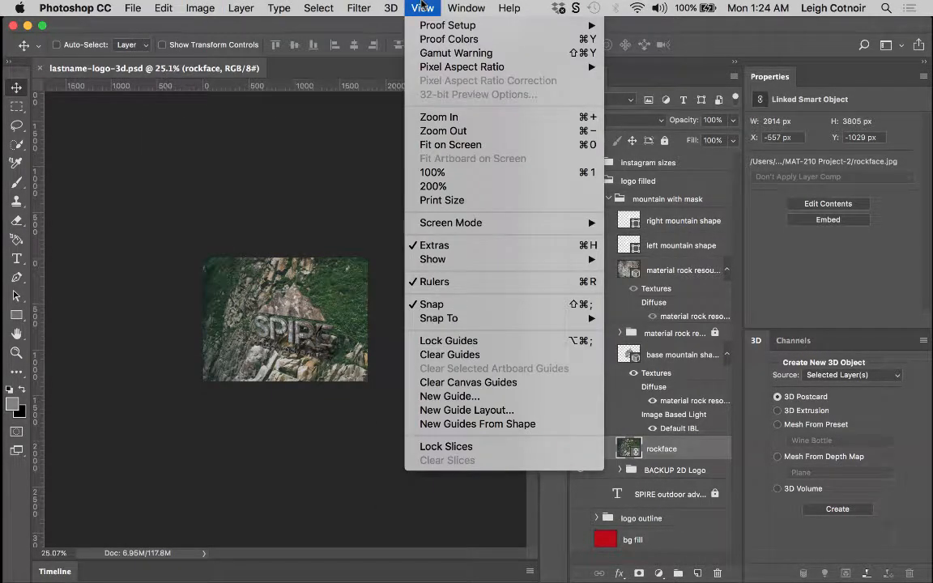
mouse_move(454, 259)
left_click(639, 228)
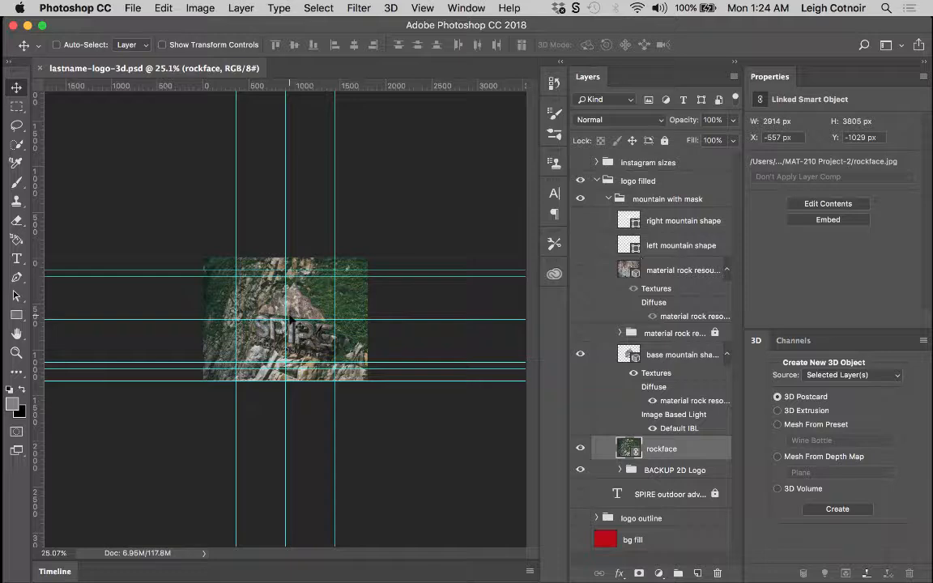
- Start a Distort transform on the rockface layer and pull its upper-left corner outward and down, to about 66.6% width and 55.5% height
scroll(290, 320, "up", 3)
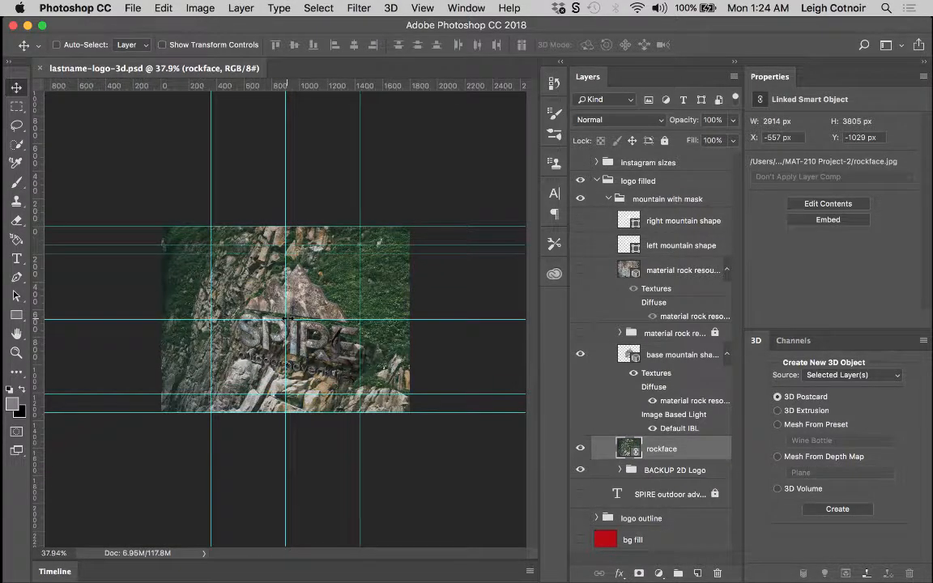
scroll(290, 320, "up", 2)
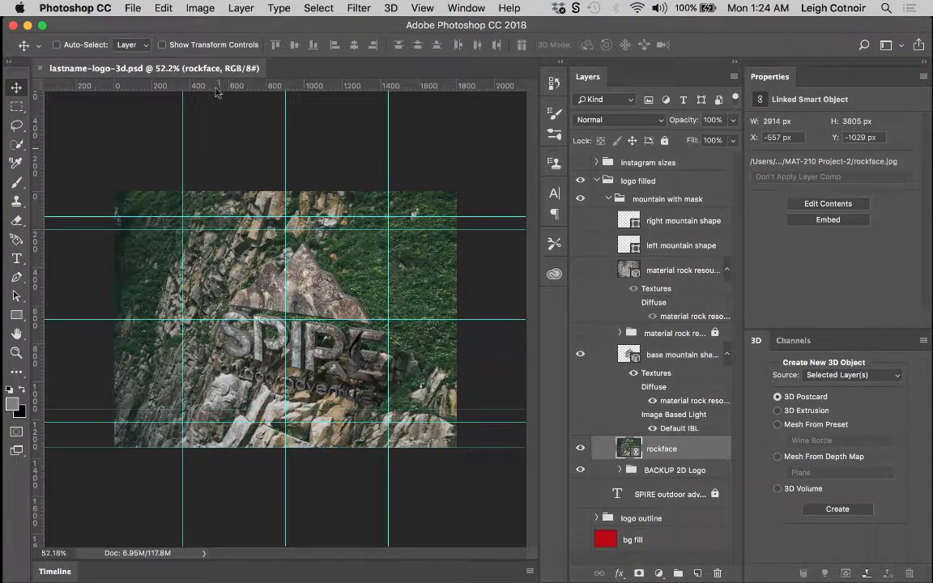
left_click(132, 10)
mouse_move(161, 8)
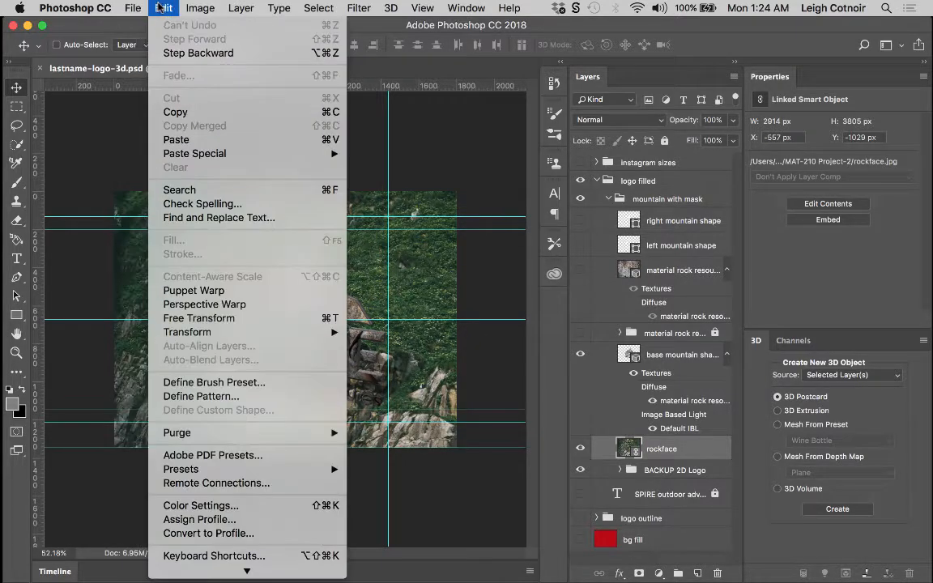
mouse_move(324, 332)
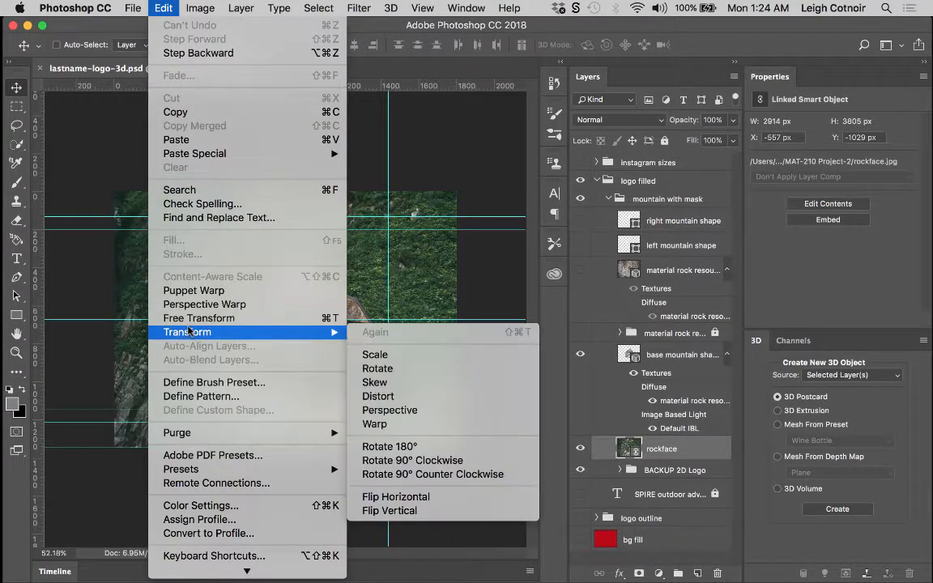
left_click(372, 396)
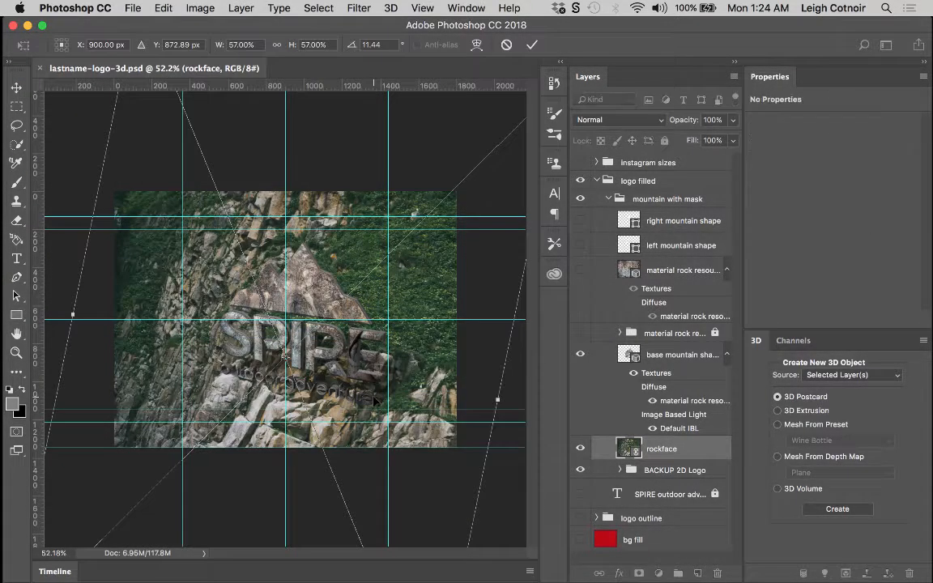
key("super+0")
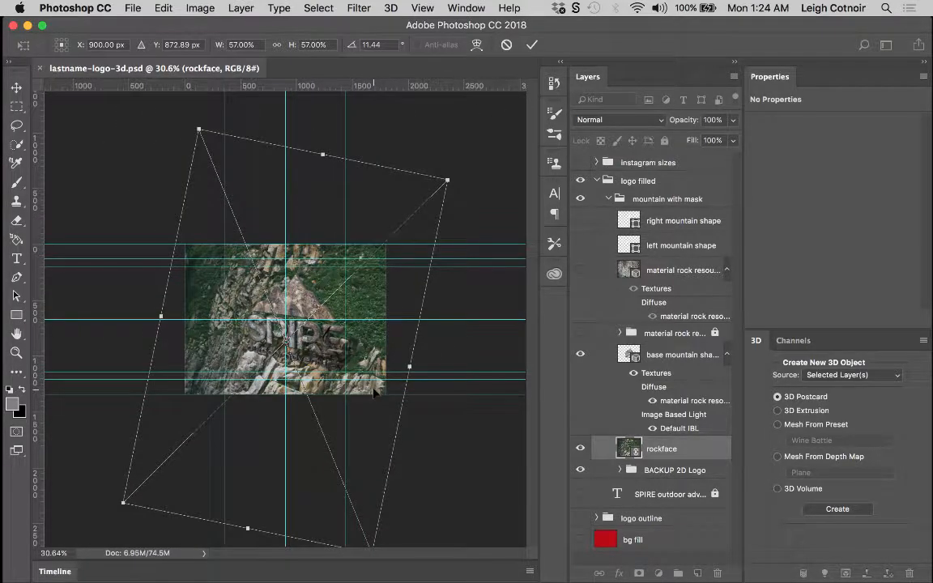
scroll(338, 389, "up", 2)
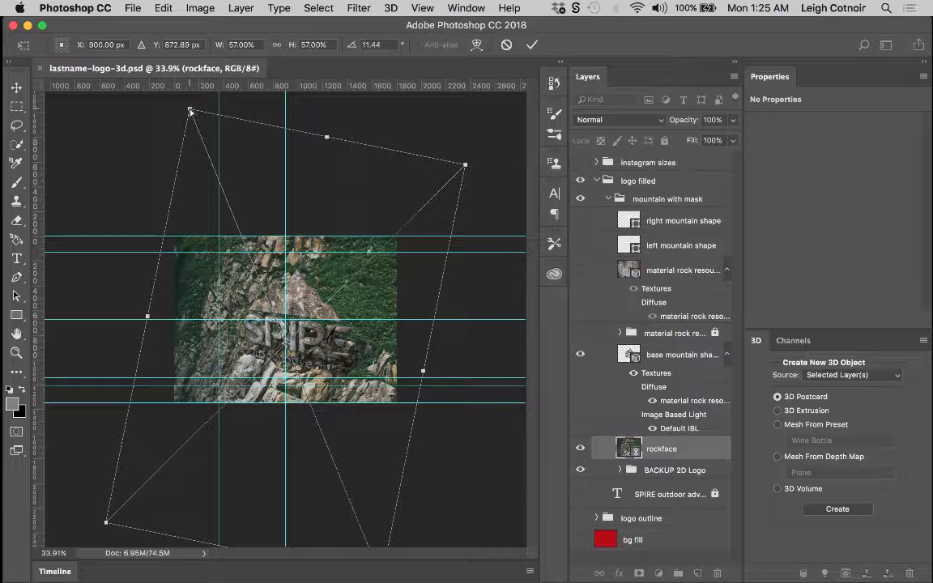
left_click_drag(190, 111, 136, 175)
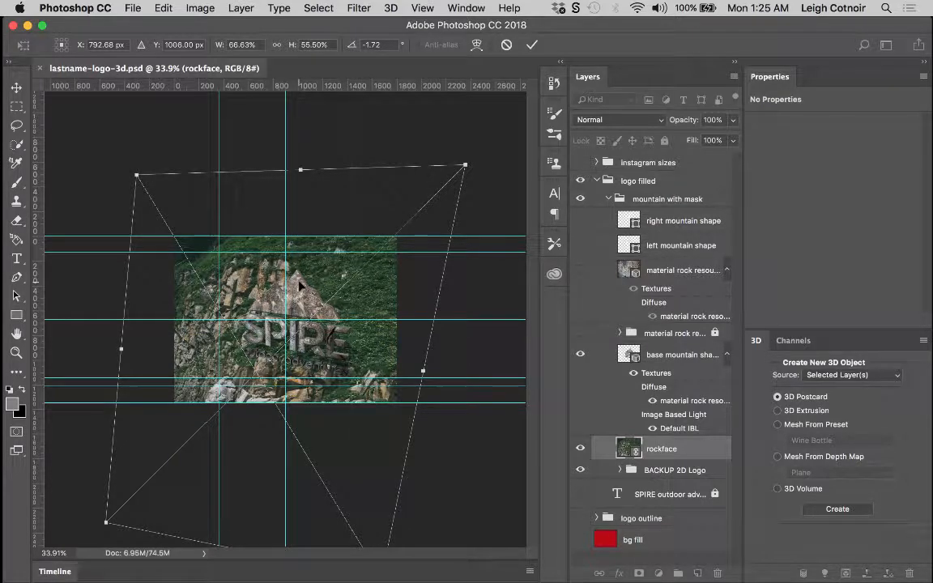
- Distort the rockface image further by raising both lower corners and lowering both upper corners, to about 63% width and 45% height
key("super+0")
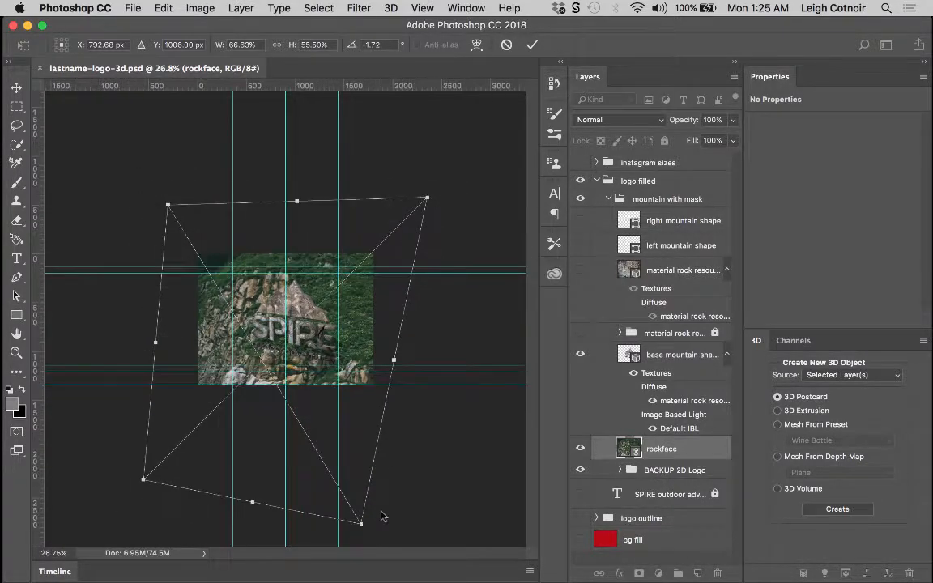
left_click_drag(362, 528, 353, 489)
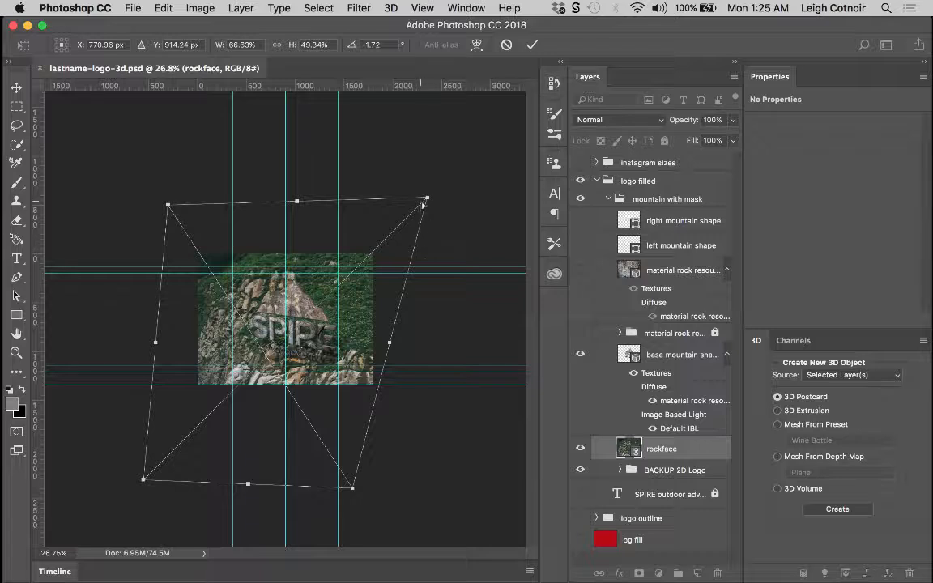
left_click_drag(423, 203, 420, 229)
left_click_drag(143, 480, 135, 449)
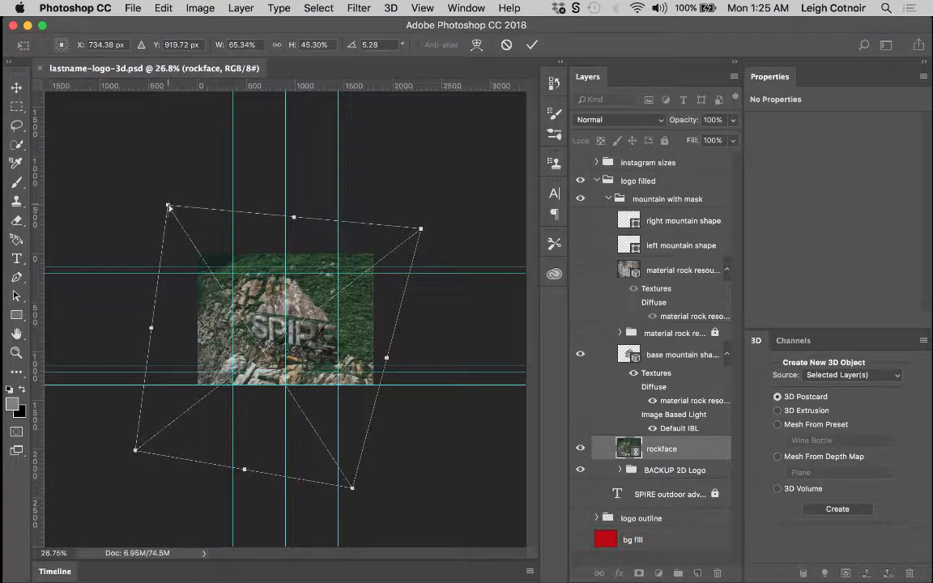
left_click_drag(169, 207, 175, 221)
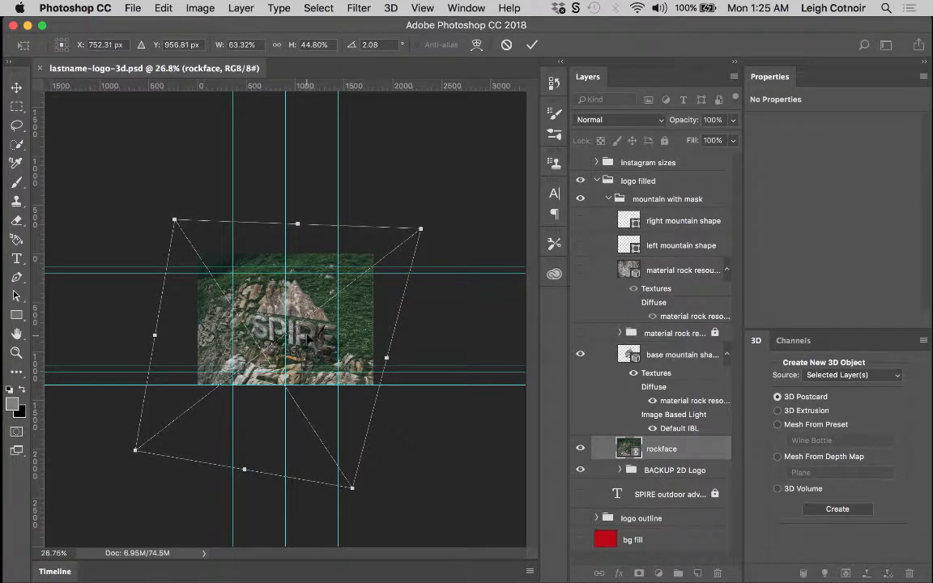
- Pull the rockface distortion's upper-left corner to about 63.4% width and 44.4% height, and shift the image about 21 px left and 9 px up
scroll(308, 339, "up", 5)
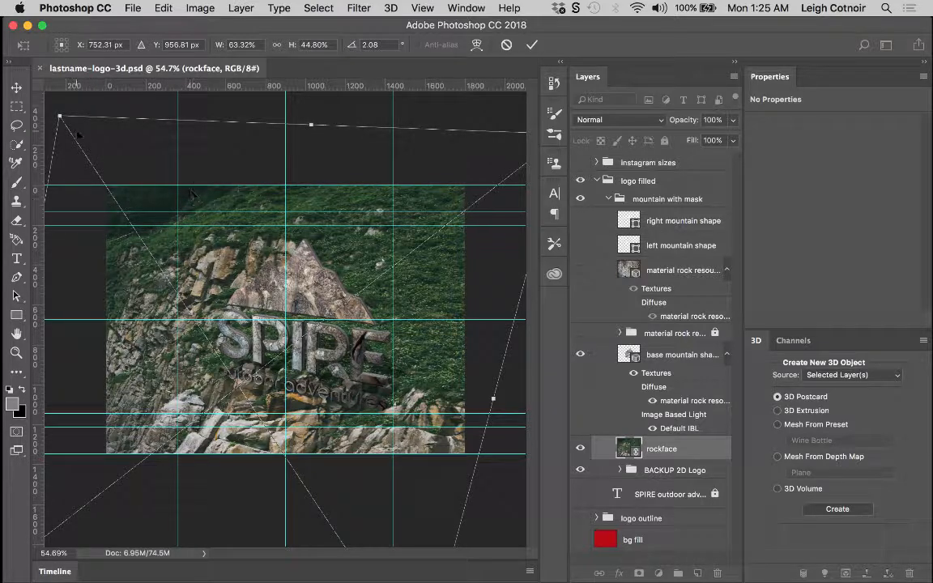
left_click_drag(62, 120, 66, 156)
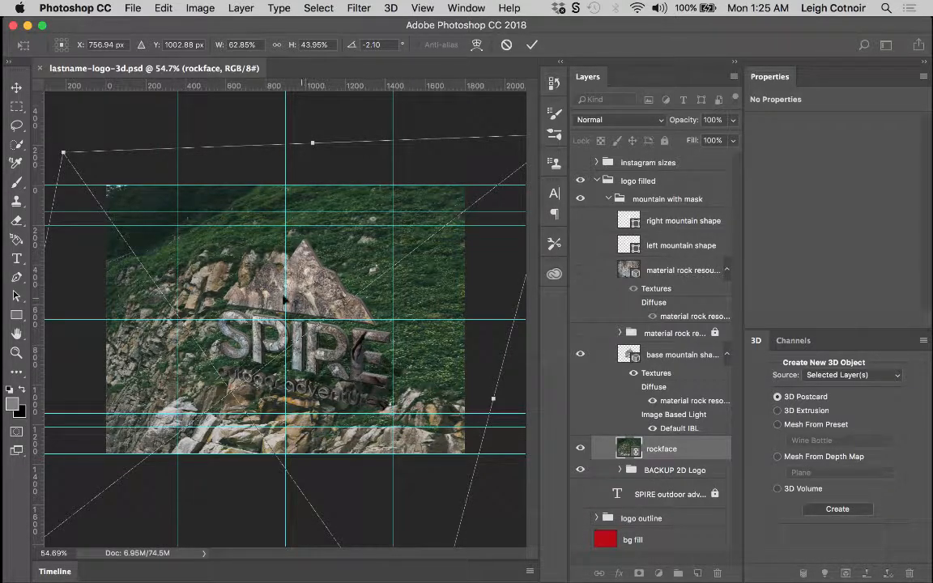
left_click_drag(63, 152, 58, 135)
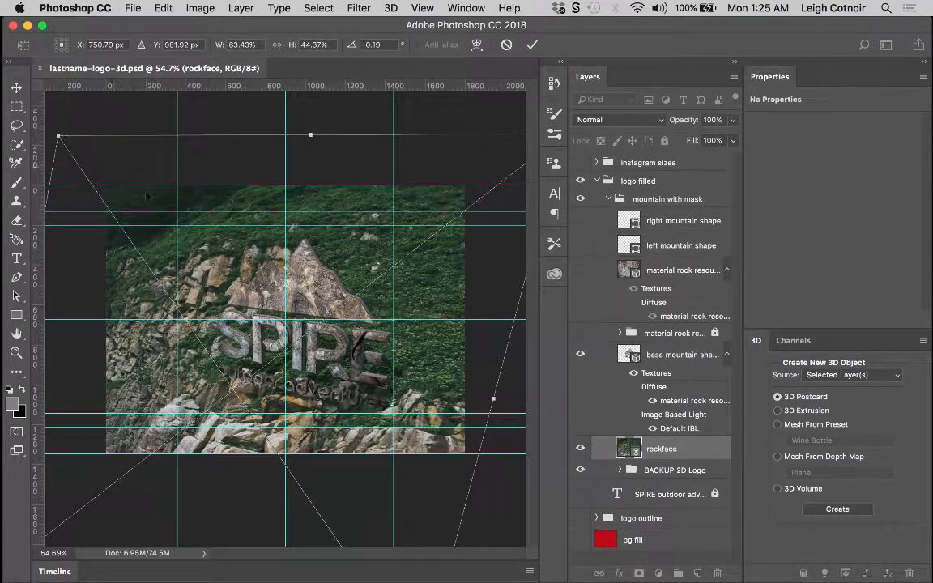
mouse_move(436, 406)
left_mouse_down()
mouse_move(423, 402)
mouse_move(430, 405)
left_mouse_up()
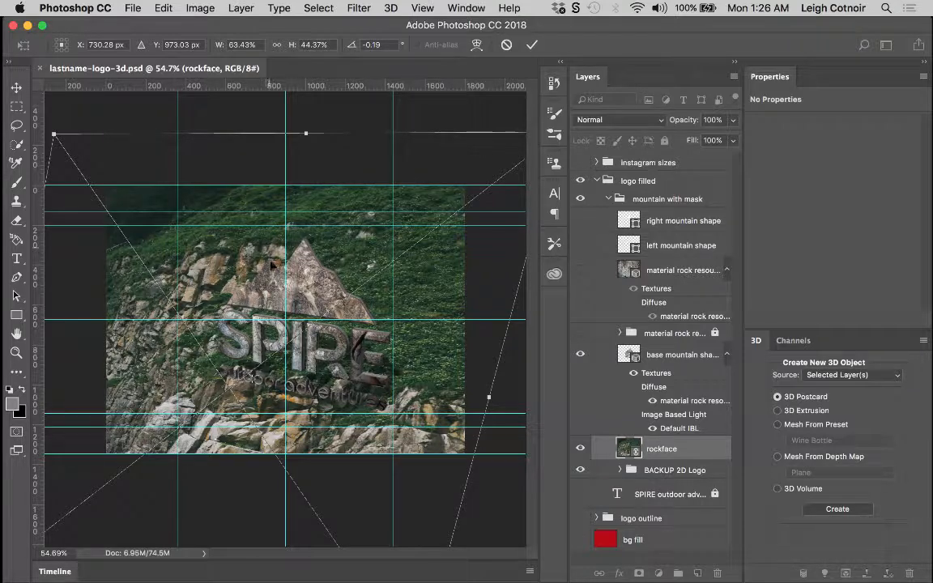
- Lower the rockface's upper-right corner to about 63.2% width and 43.7% height, move its lower-left corner inward and up, and commit the distortion
key("super+minus")
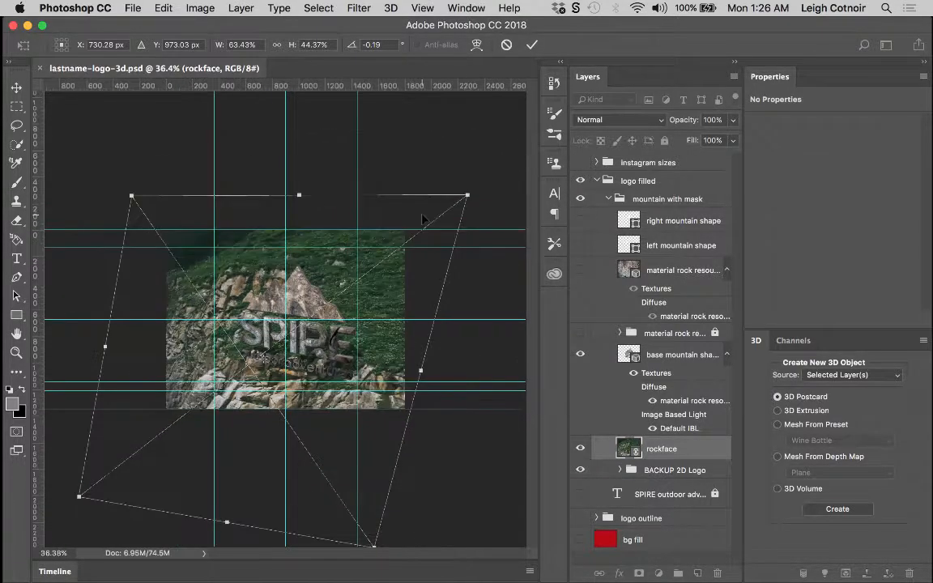
key("super+minus")
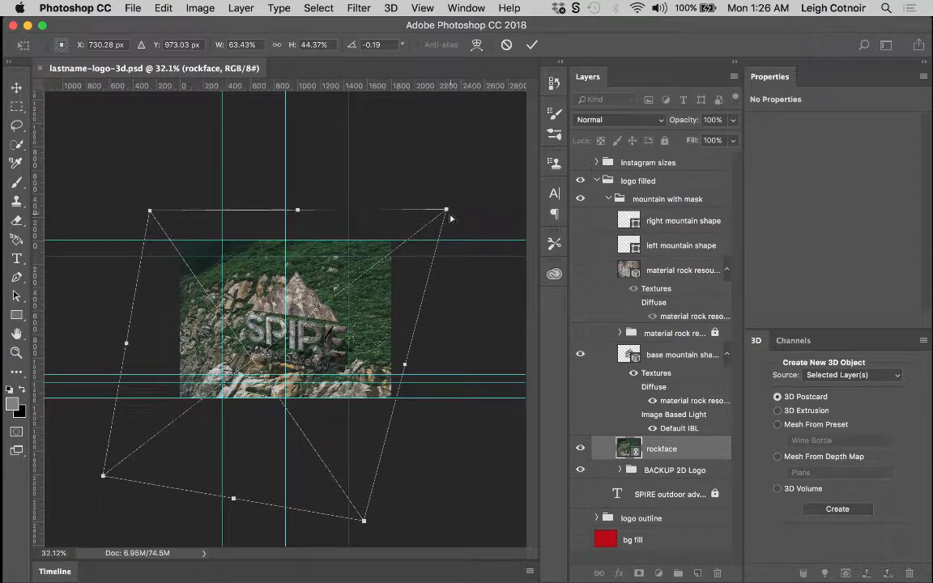
left_click_drag(448, 212, 445, 216)
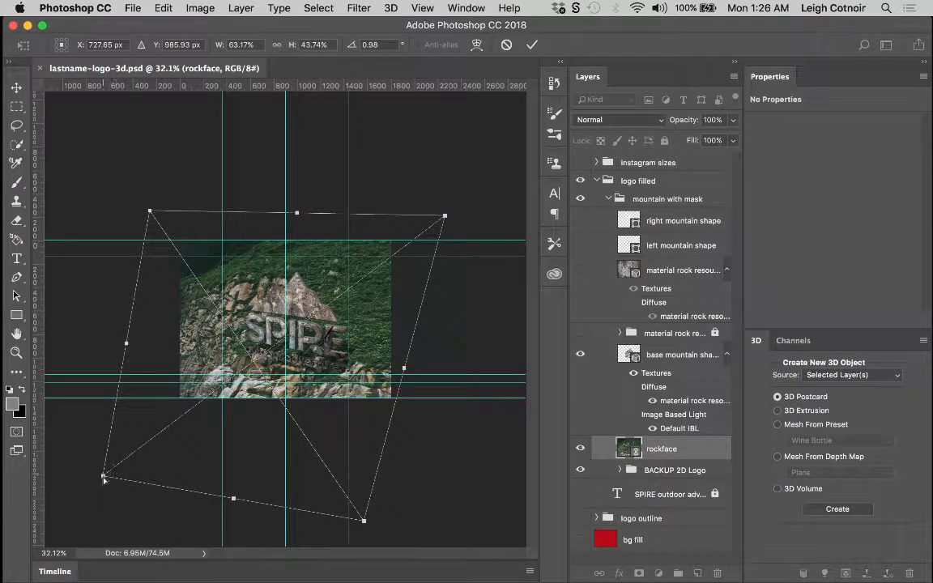
mouse_move(103, 478)
left_mouse_down()
mouse_move(128, 470)
mouse_move(112, 468)
left_mouse_up()
scroll(292, 344, "up", 5)
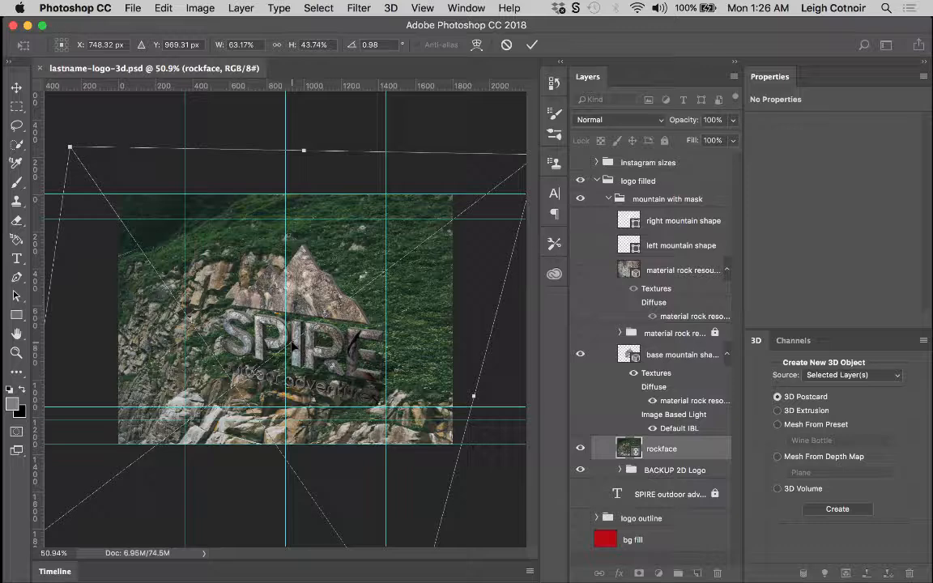
key("Return")
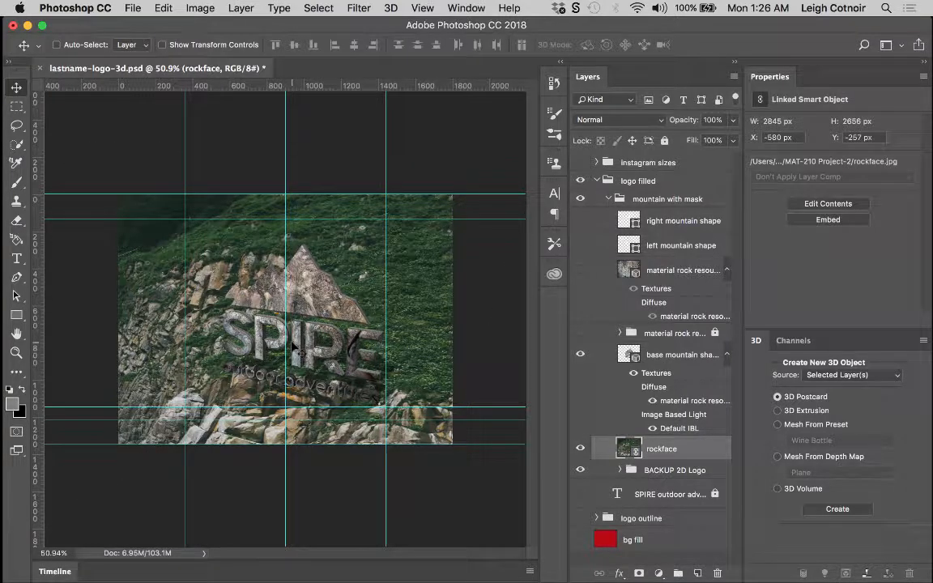
- Hide the document's guides over the canvas
scroll(294, 346, "up", 3)
scroll(294, 346, "down", 4)
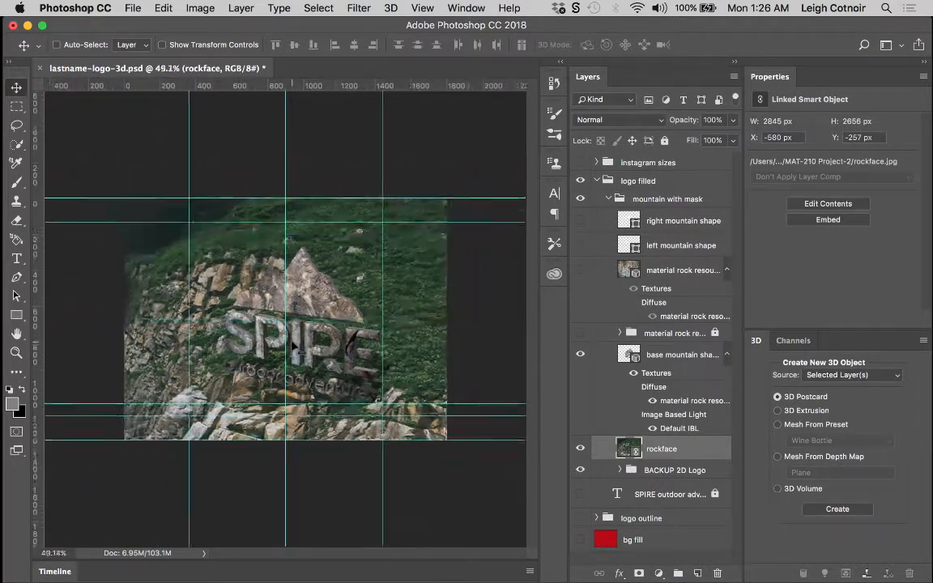
scroll(293, 346, "down", 2)
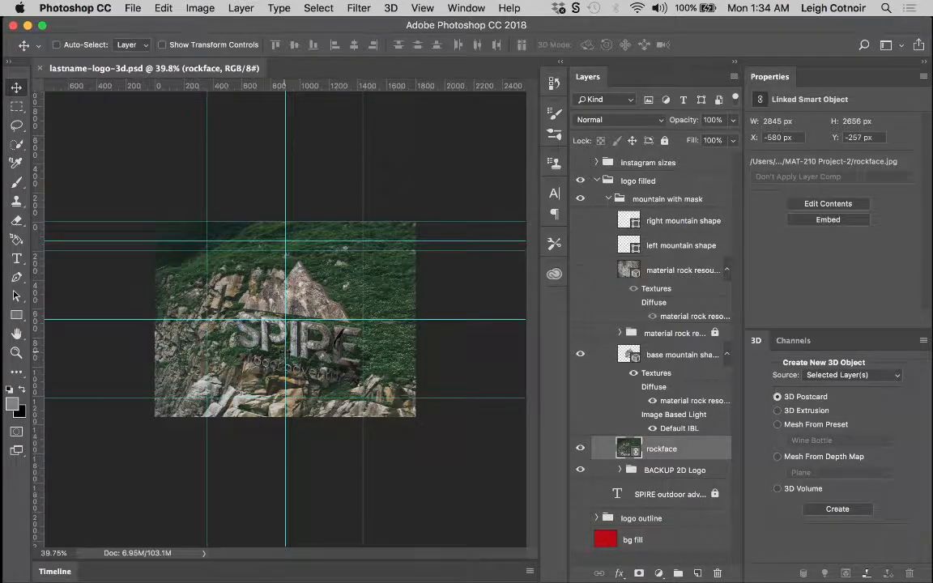
left_click(283, 10)
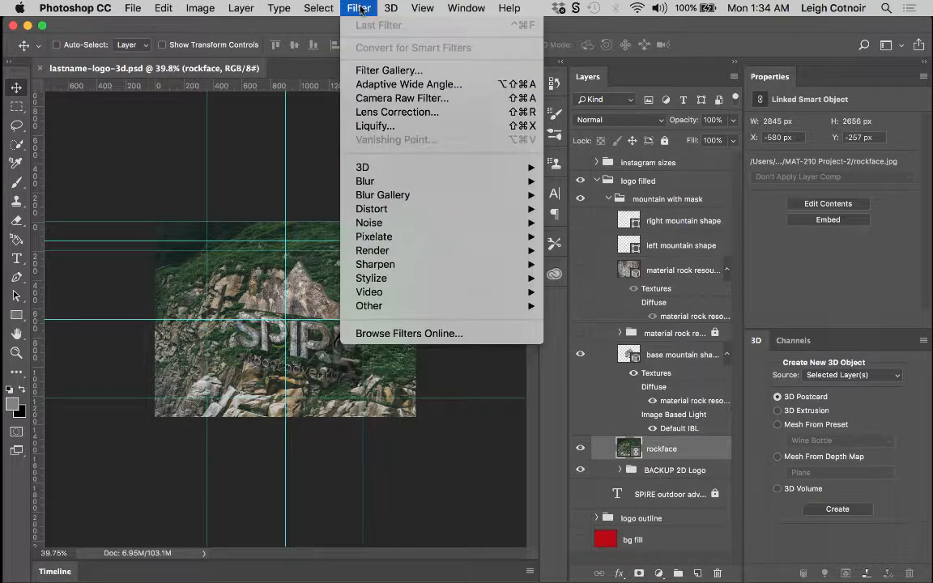
mouse_move(422, 9)
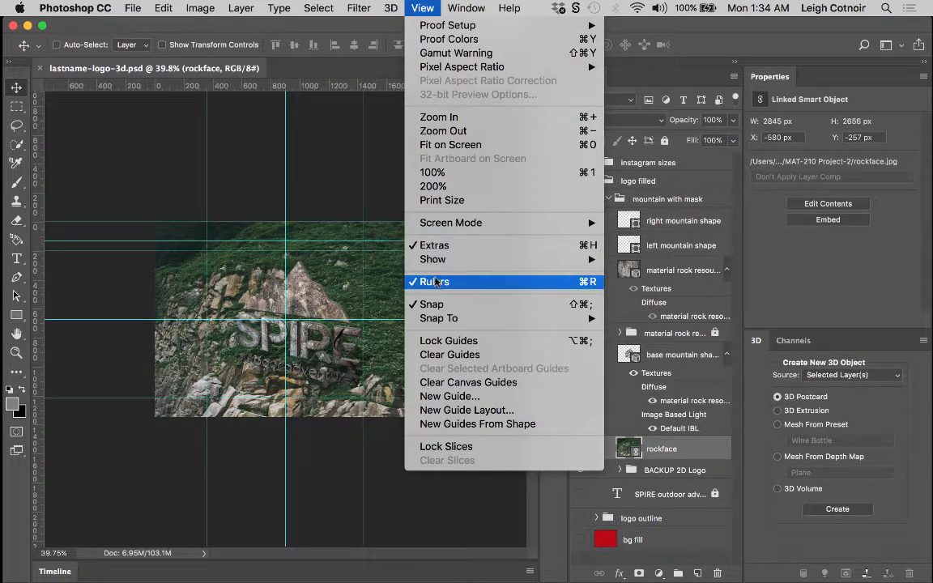
mouse_move(478, 259)
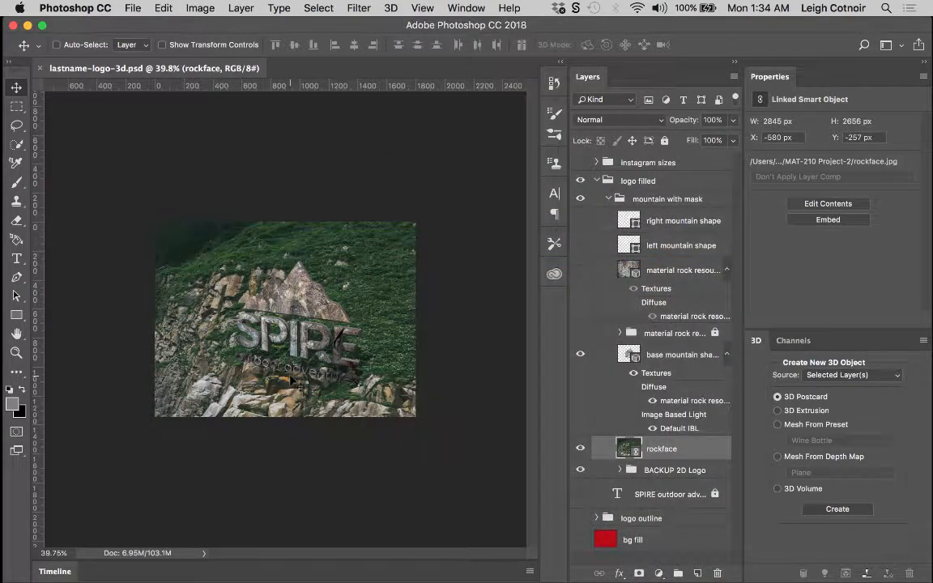
- Add a Curves adjustment layer above the rockface layer, pulling the shadows down and the highlights up for more contrast
scroll(283, 323, "up", 5)
scroll(293, 377, "down", 2)
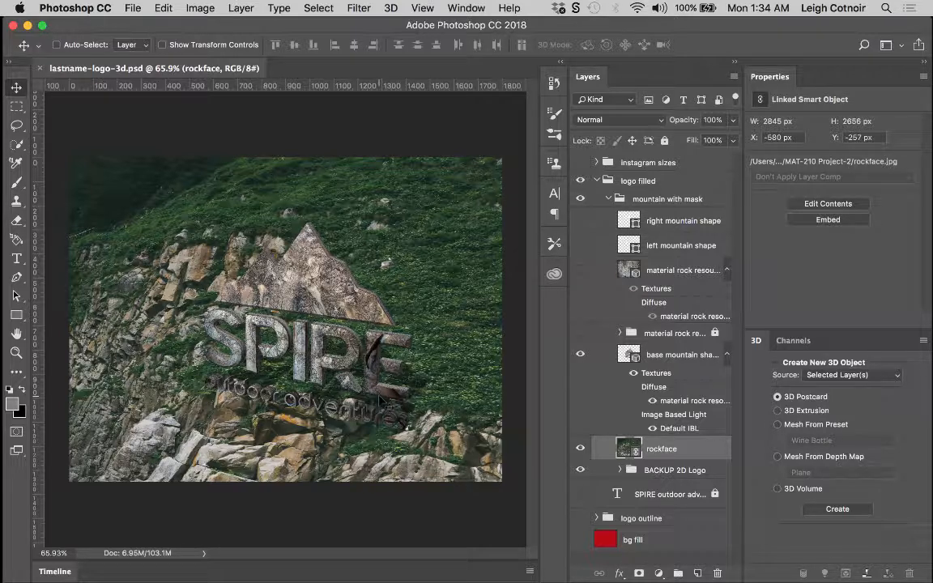
scroll(382, 371, "up", 5)
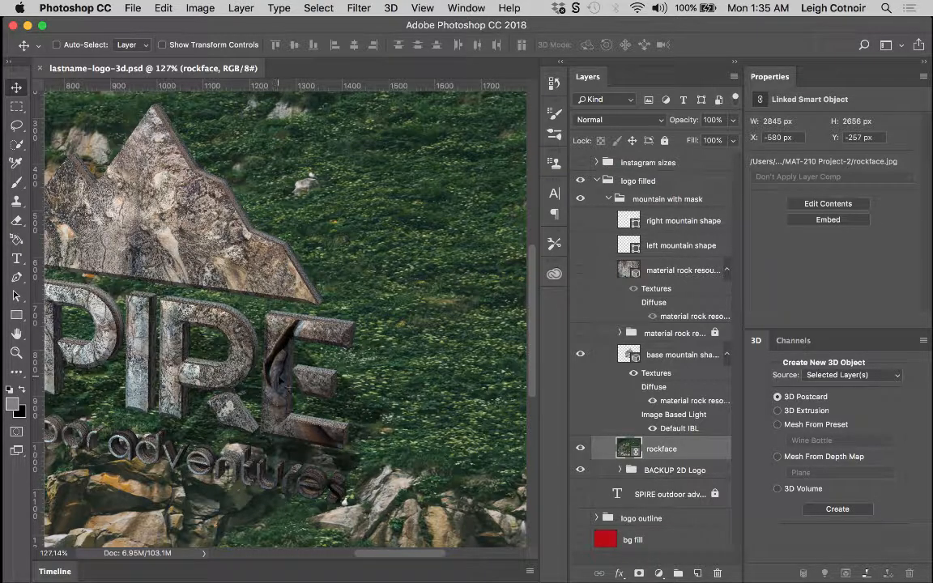
scroll(250, 335, "down", 1)
scroll(249, 335, "down", 3)
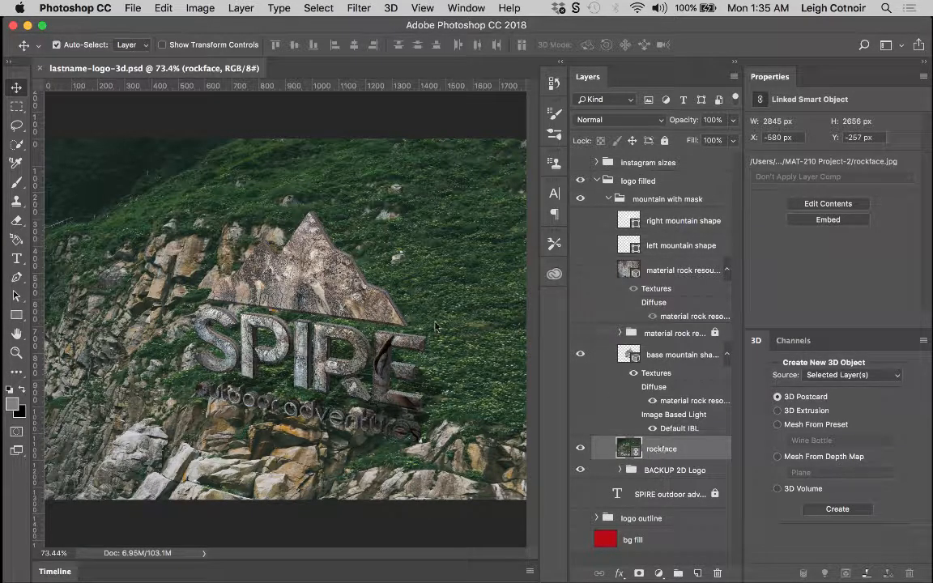
left_click(659, 572)
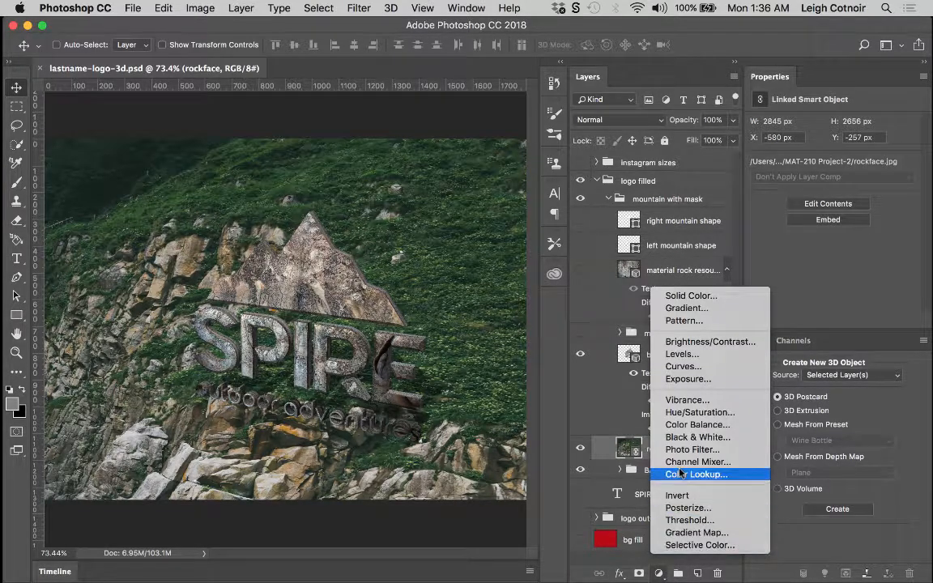
left_click(686, 366)
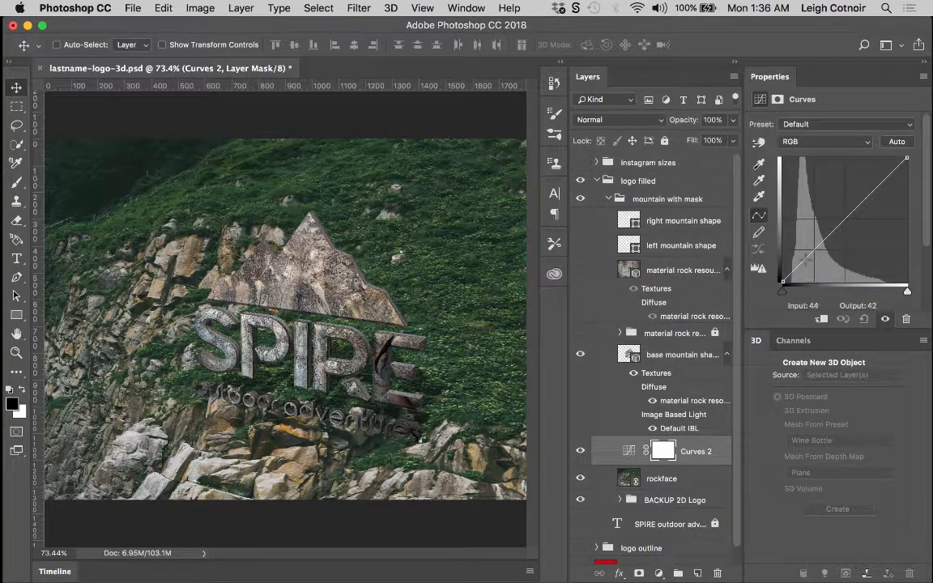
mouse_move(807, 256)
left_mouse_down()
mouse_move(808, 271)
mouse_move(808, 263)
left_mouse_up()
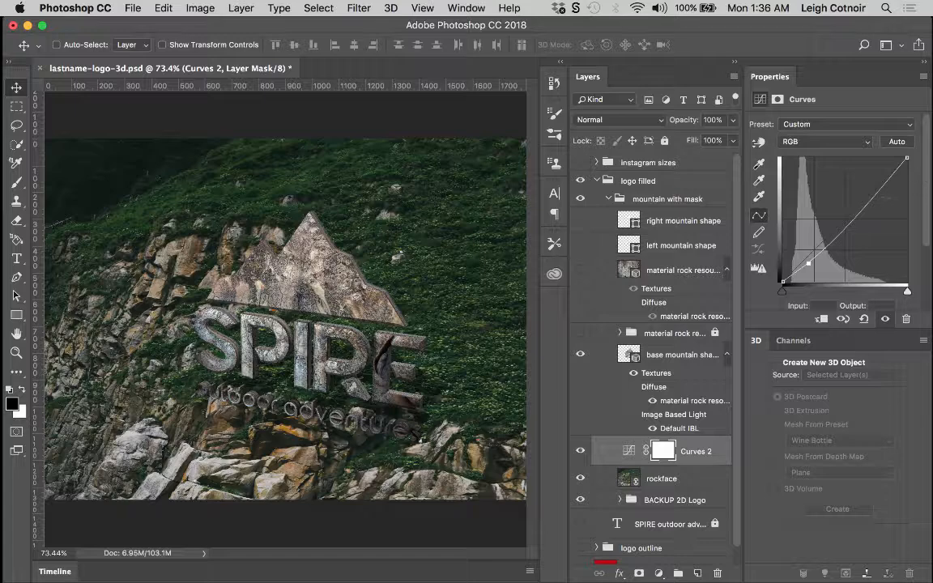
left_click_drag(879, 197, 878, 180)
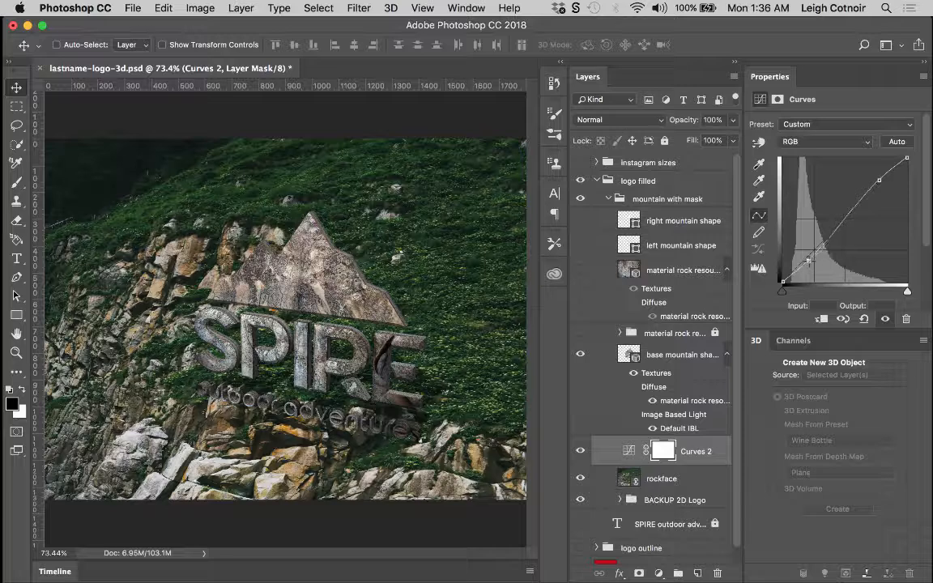
- Fine-tune the background's Curves adjustment by lowering the shadow point and raising the highlight point slightly further
left_click_drag(808, 260, 808, 262)
mouse_move(880, 180)
left_mouse_down()
mouse_move(835, 222)
mouse_move(884, 176)
left_mouse_up()
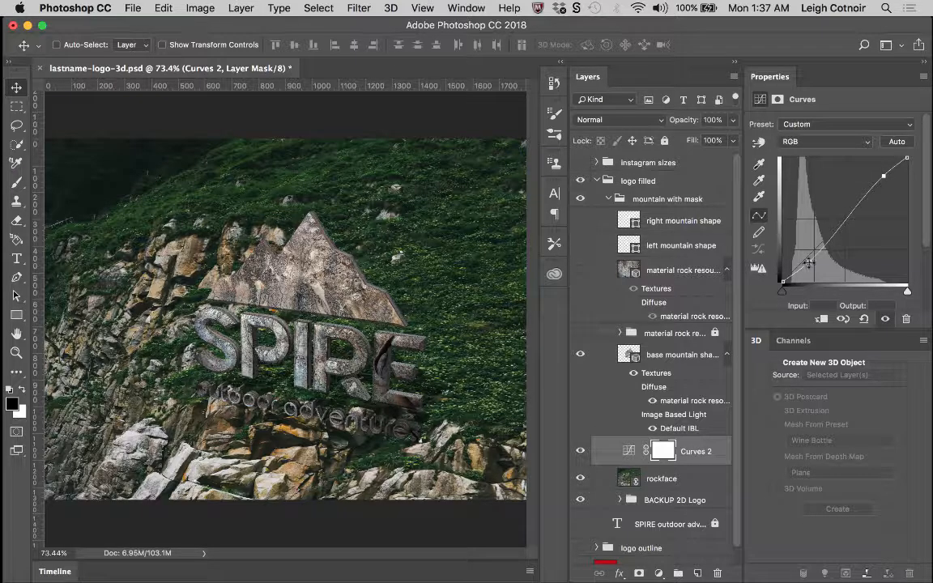
left_click_drag(808, 263, 805, 266)
left_click(626, 452)
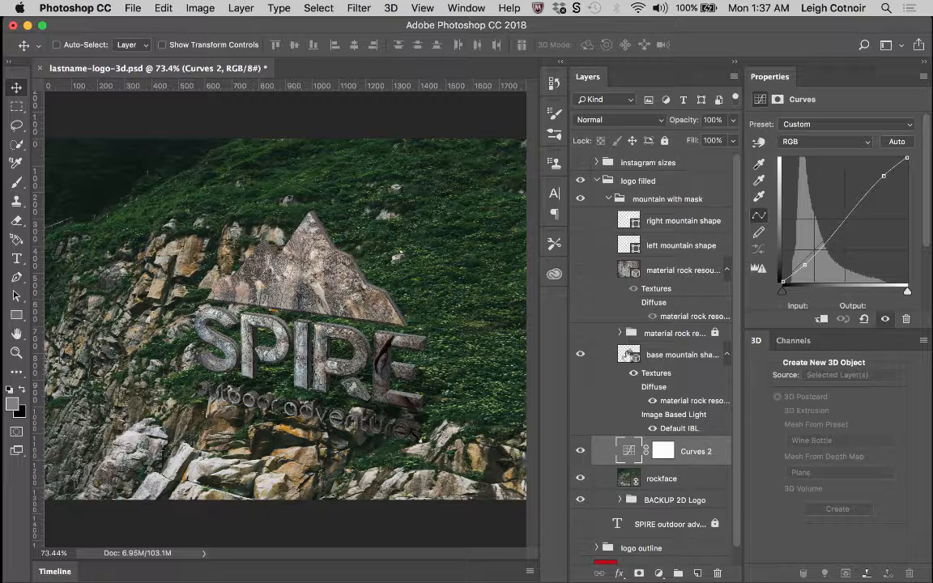
- Examine the base mountain shape 3D layer and the mountain with mask group, switching the logo filled group's visibility off and on
left_click(664, 356)
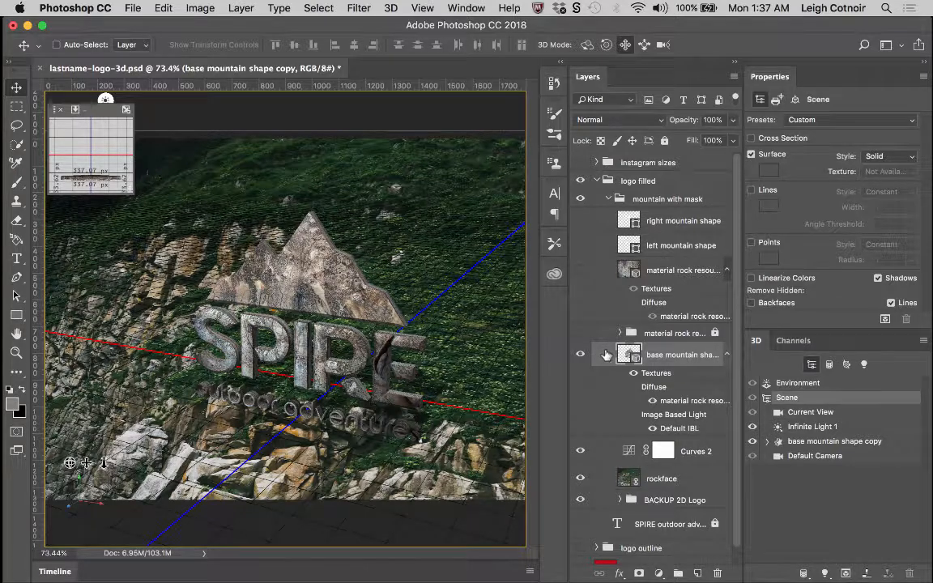
left_click(609, 199)
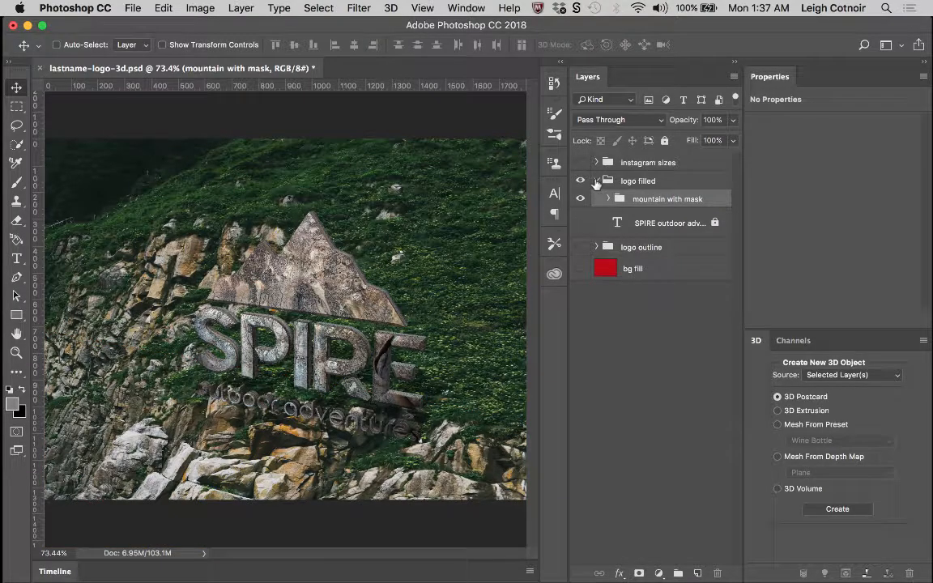
left_click(580, 182)
left_click(580, 182)
left_click(580, 182)
left_click(580, 182)
left_click(609, 198)
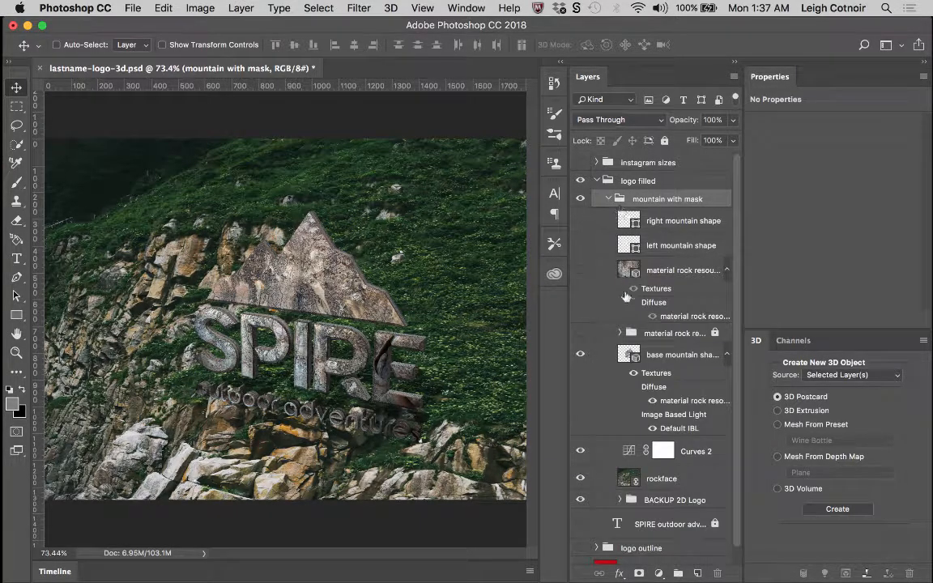
left_click(608, 199)
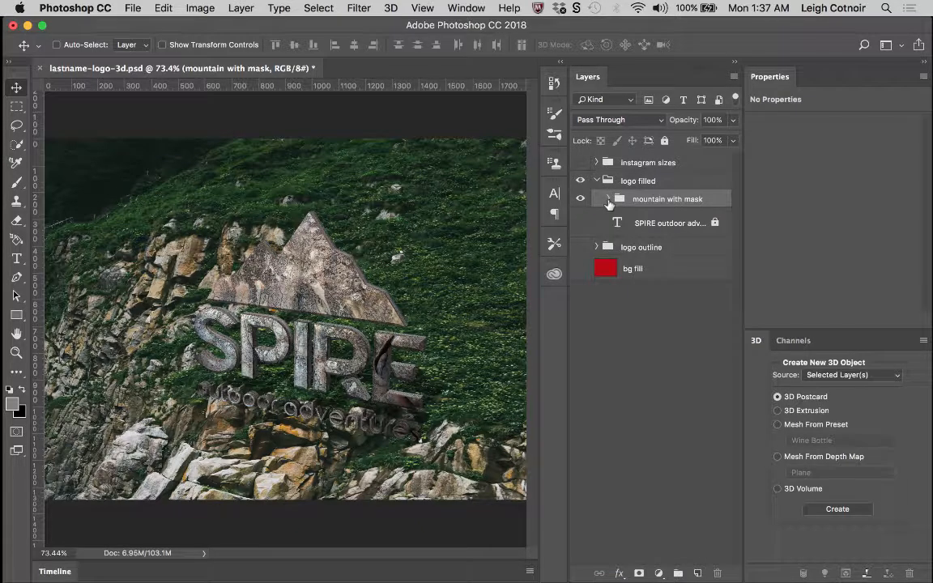
left_click(608, 199)
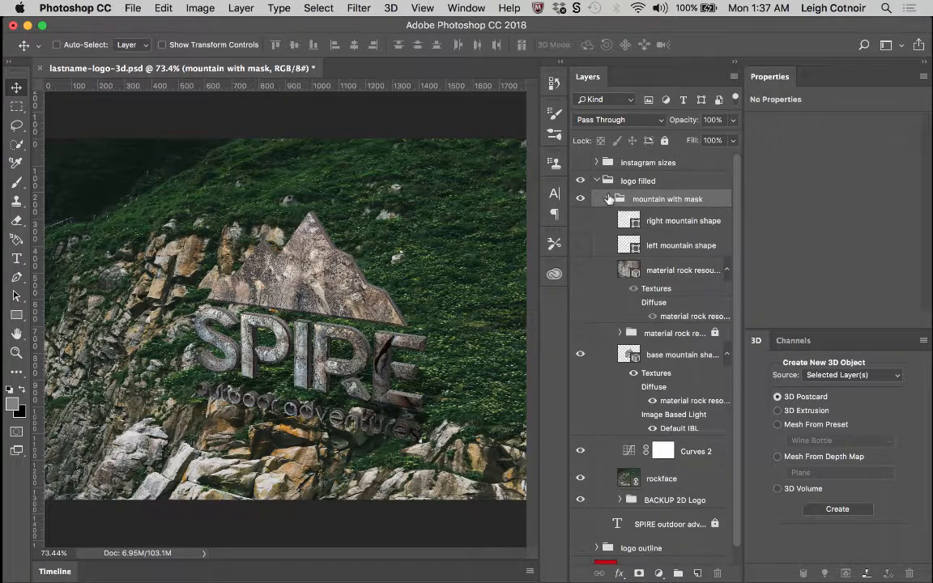
left_click(664, 356)
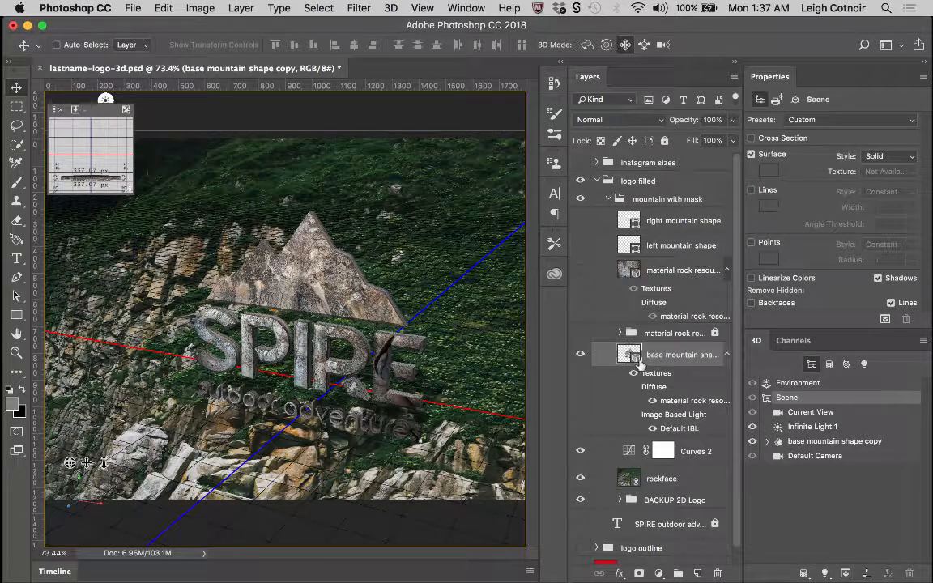
- Collapse the mountain with mask and logo filled groups, and add a Color Balance adjustment layer above logo filled
left_click(613, 199)
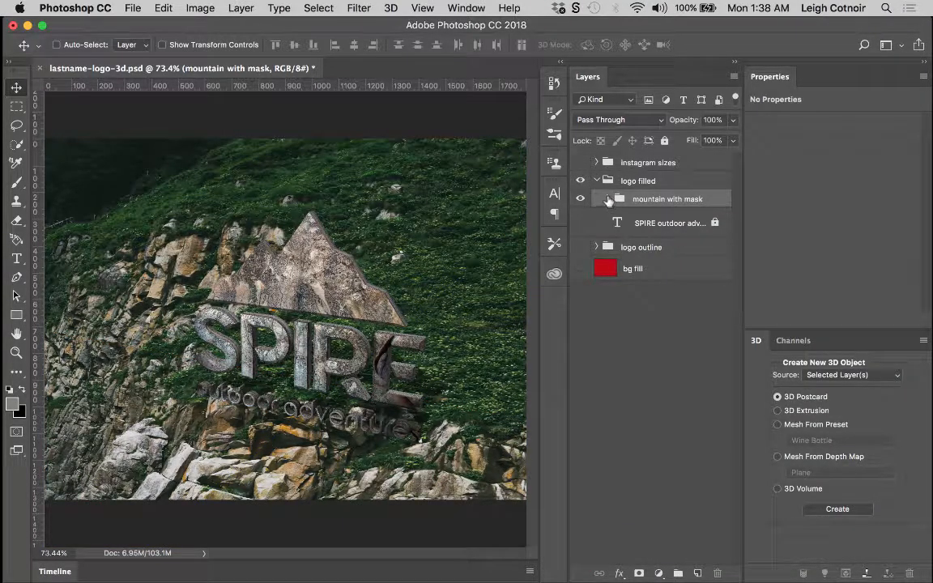
left_click(600, 181)
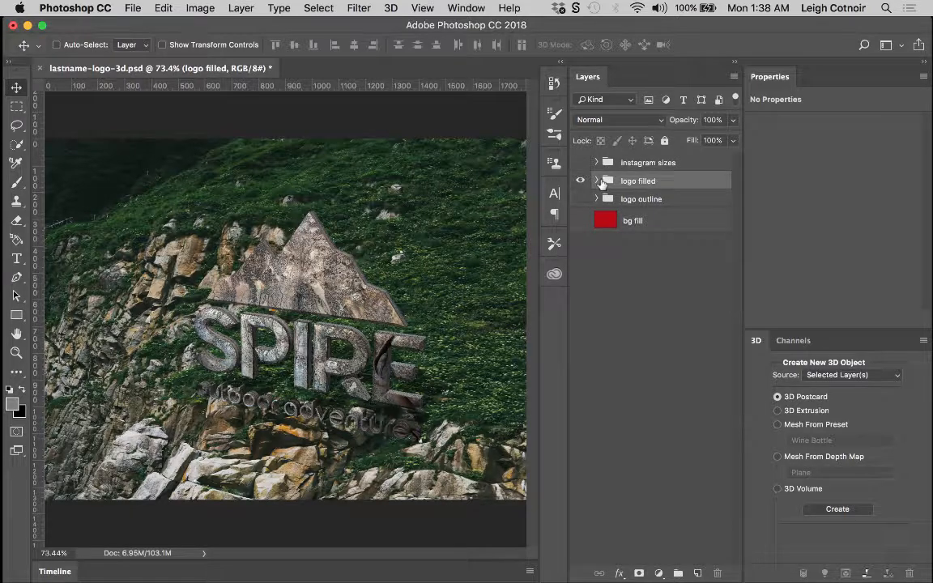
left_click(660, 573)
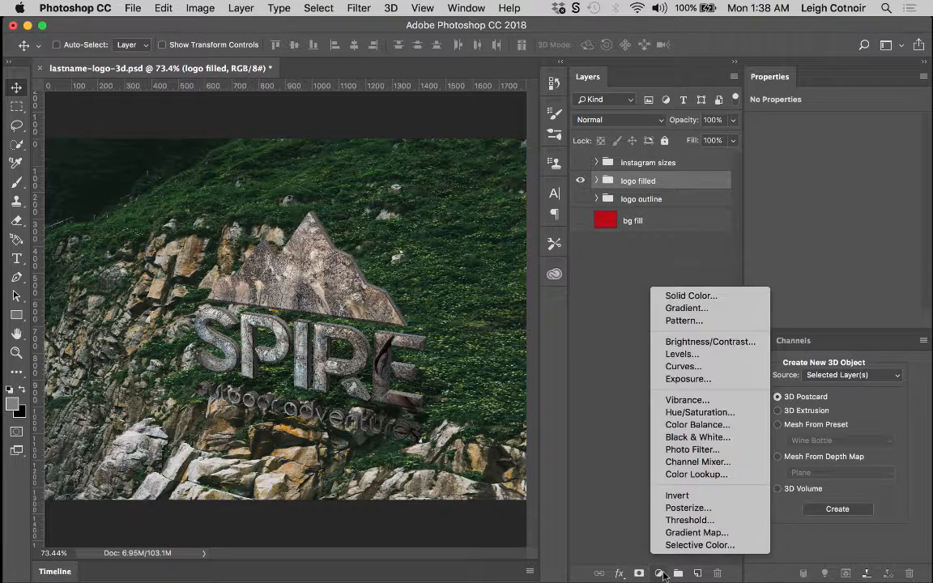
left_click(692, 425)
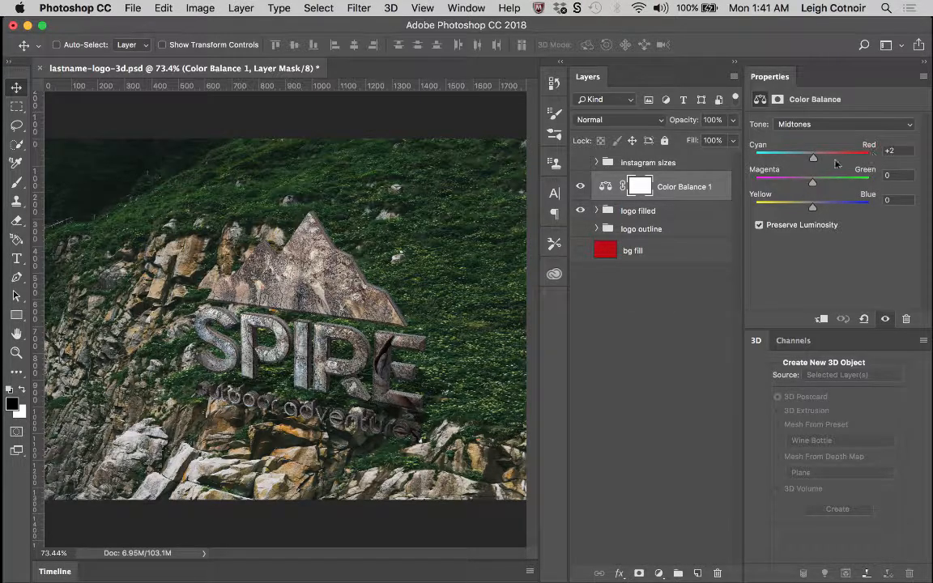
- Set the Color Balance midtones to +12 on Cyan–Red, +3 on Magenta–Green and -2 on Yellow–Blue
left_click_drag(814, 162, 819, 161)
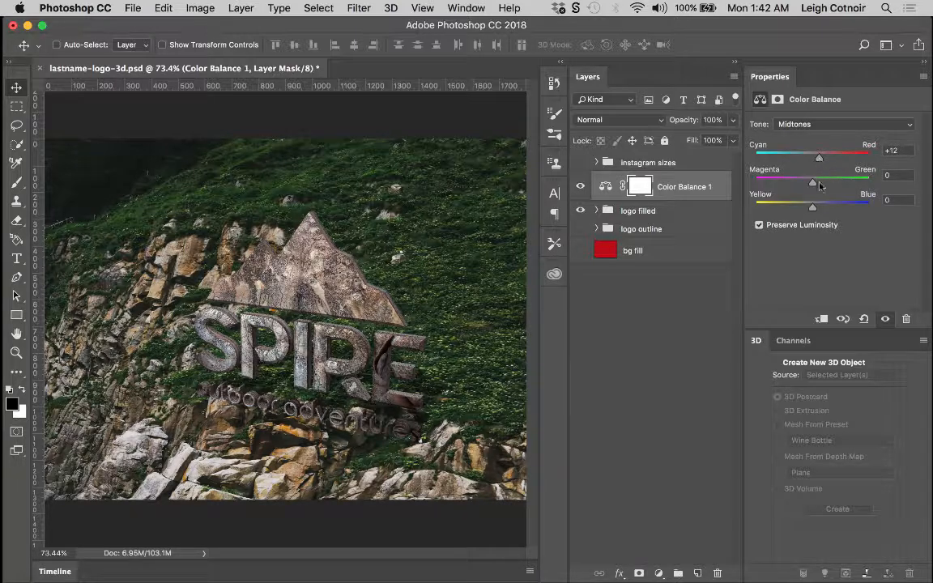
left_click_drag(816, 183, 814, 186)
left_click_drag(812, 206, 812, 209)
- Set the Color Balance highlights to -7 on Cyan–Red, -15 on Magenta–Green and -12 on Yellow–Blue
left_click(834, 126)
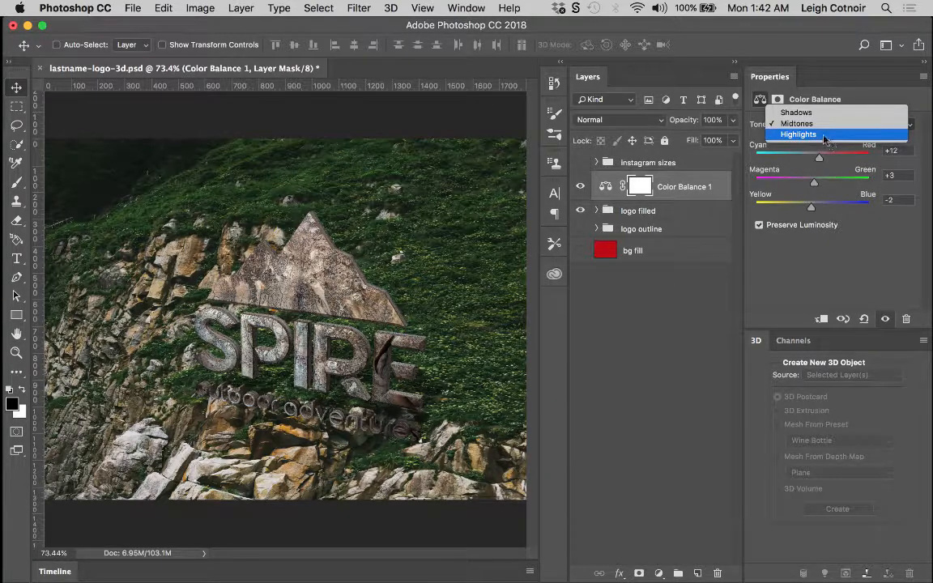
left_click(824, 135)
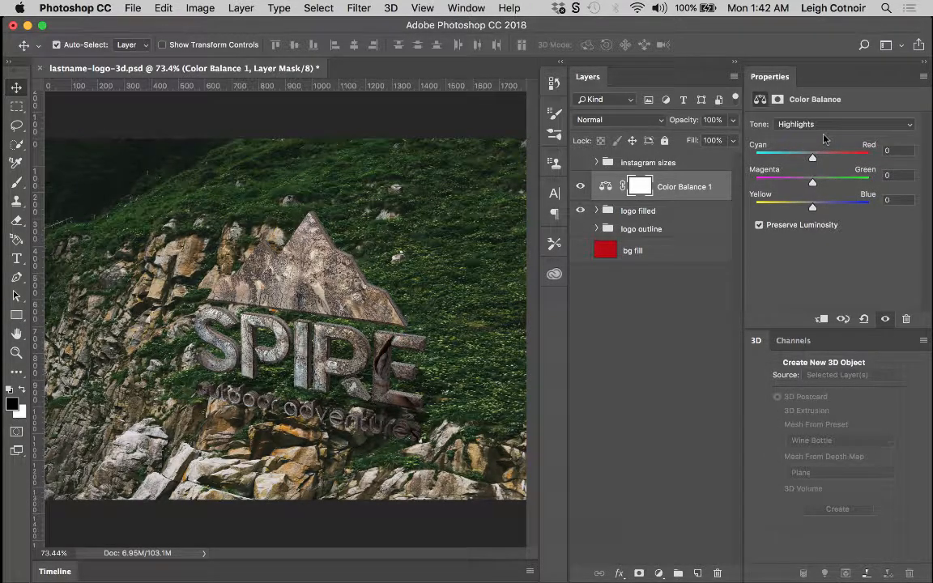
left_click_drag(813, 159, 805, 186)
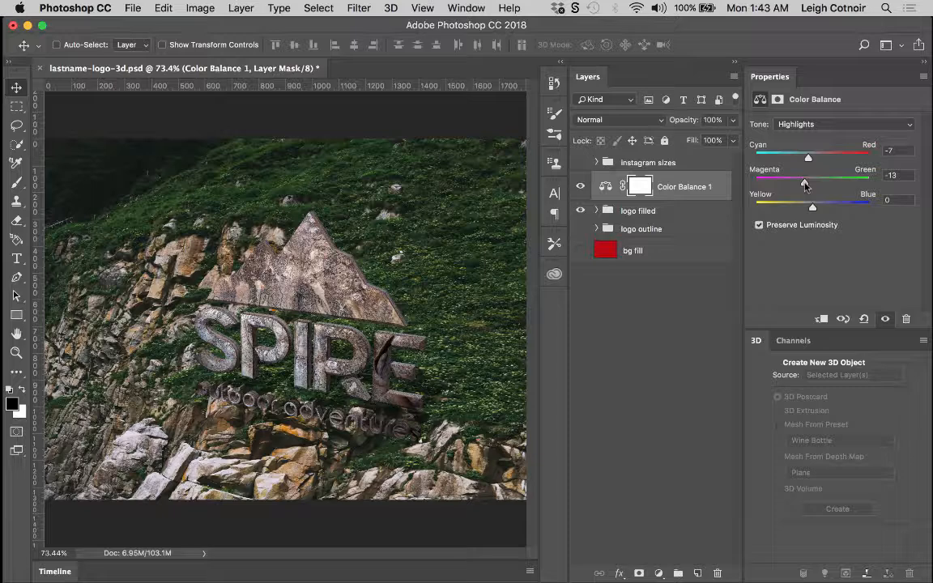
left_click_drag(805, 185, 804, 185)
left_click_drag(813, 209, 806, 210)
- Fine-tune the Color Balance shadows with slight shifts of the color sliders, and deselect the adjustment layer
left_click(865, 126)
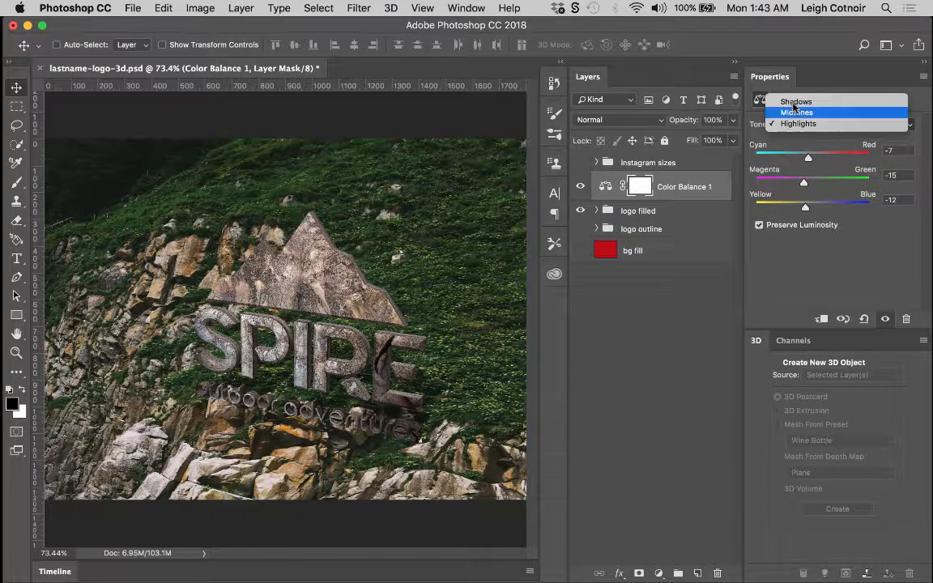
left_click(796, 112)
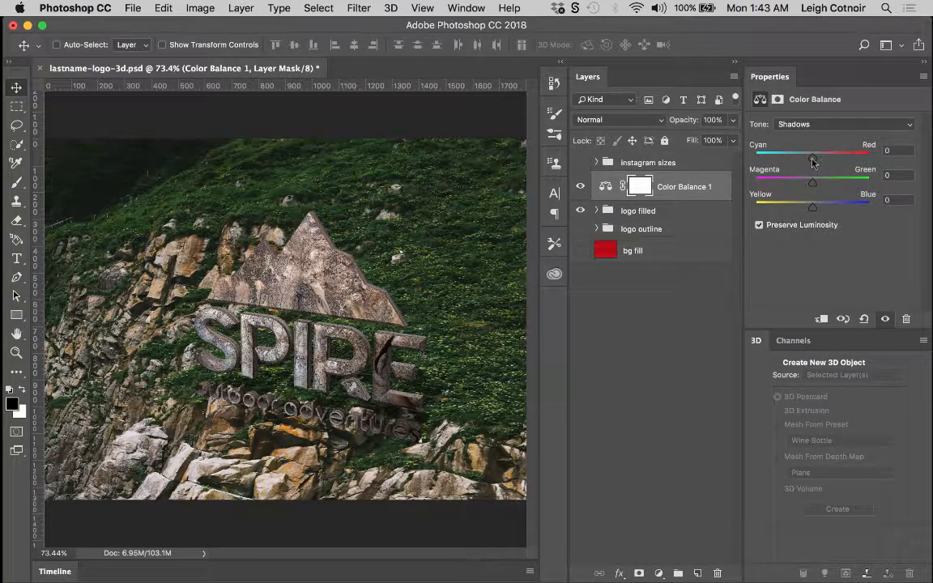
mouse_move(813, 161)
left_mouse_down()
mouse_move(846, 156)
mouse_move(802, 158)
mouse_move(888, 159)
mouse_move(769, 138)
mouse_move(689, 179)
mouse_move(804, 136)
mouse_move(825, 174)
mouse_move(816, 174)
mouse_move(829, 174)
mouse_move(815, 174)
left_mouse_up()
left_click_drag(815, 209, 814, 210)
left_click(673, 357)
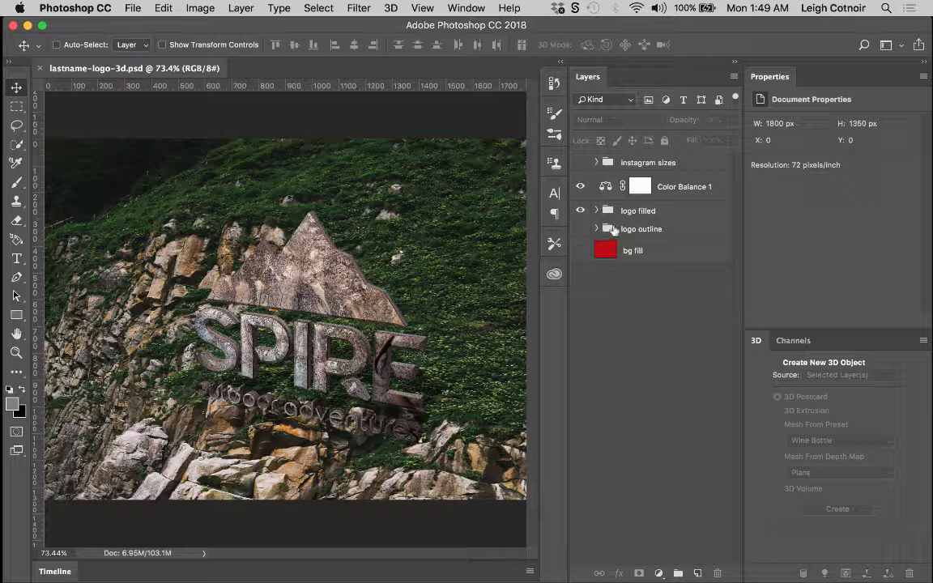
- Expand the logo filled and mountain with mask groups, and select the base mountain shape 3D layer
left_click(597, 210)
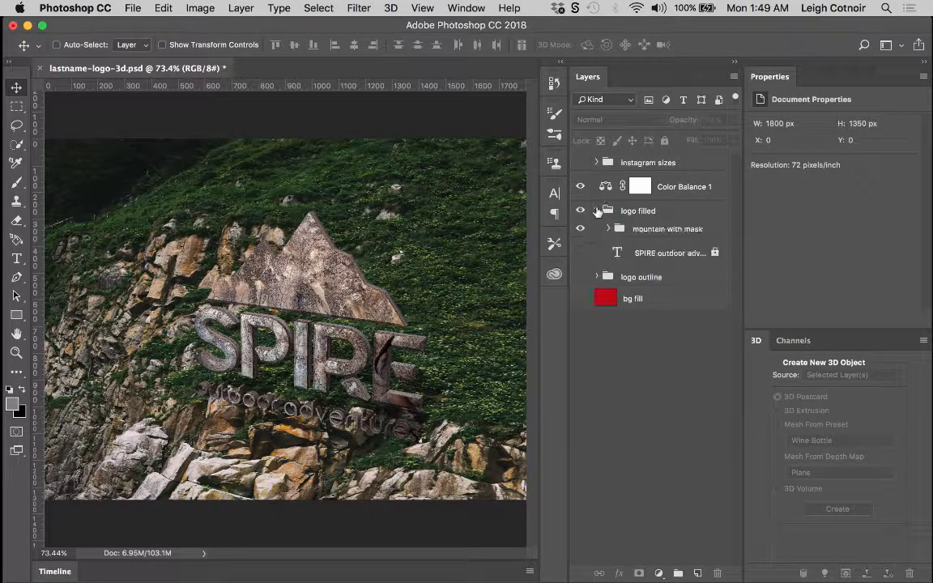
left_click(609, 229)
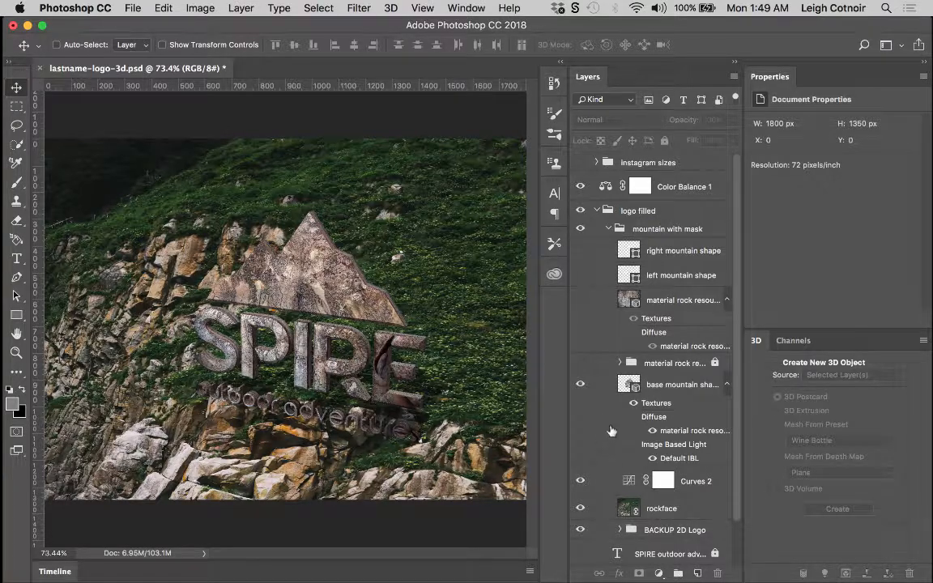
left_click(658, 387)
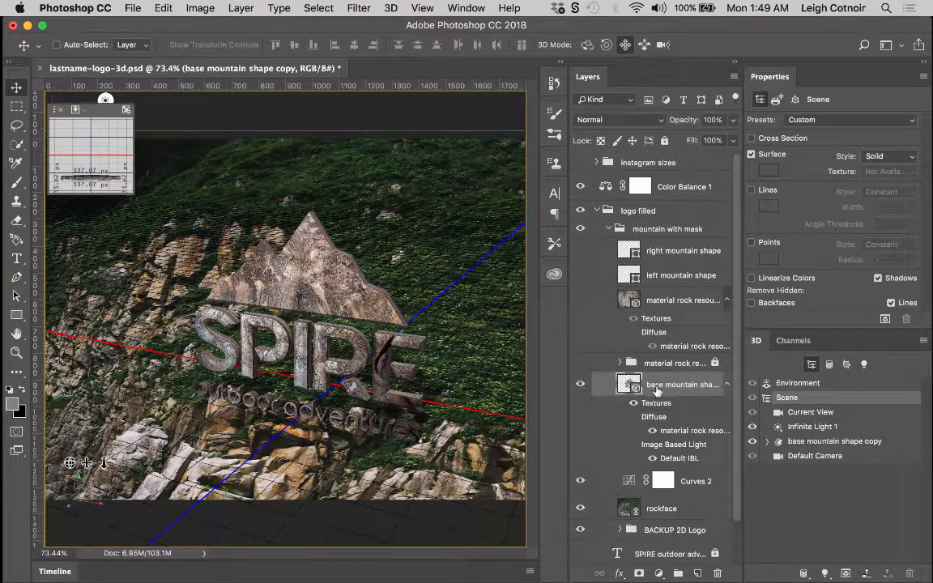
- Show and expand the instagram sizes group, and preview the insta-portrait overlay by switching its visibility on and off
left_click(579, 164)
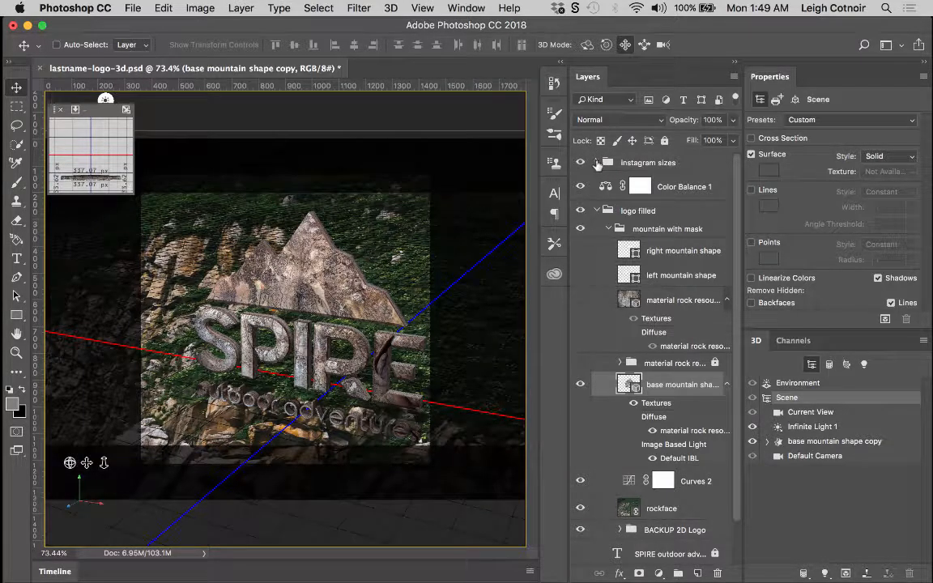
left_click(597, 163)
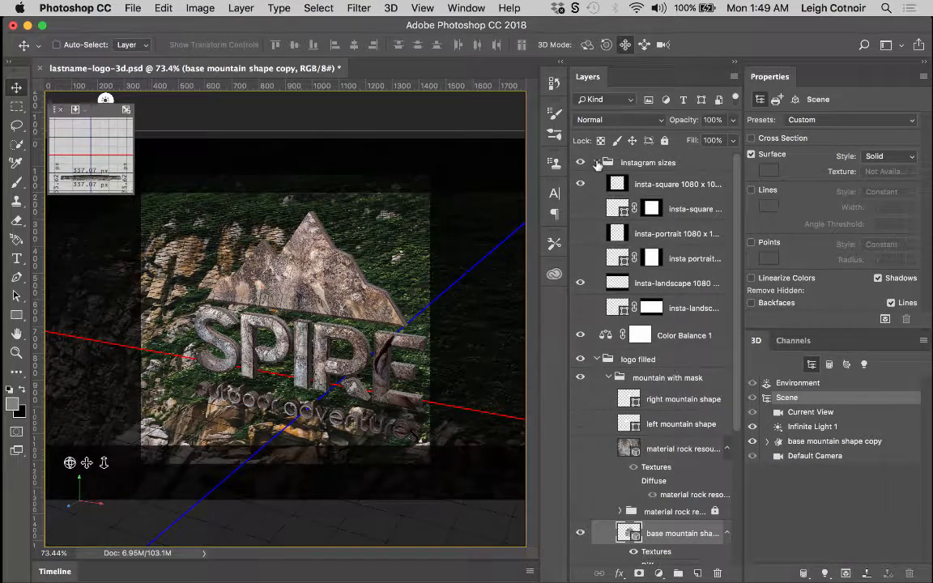
left_click(580, 234)
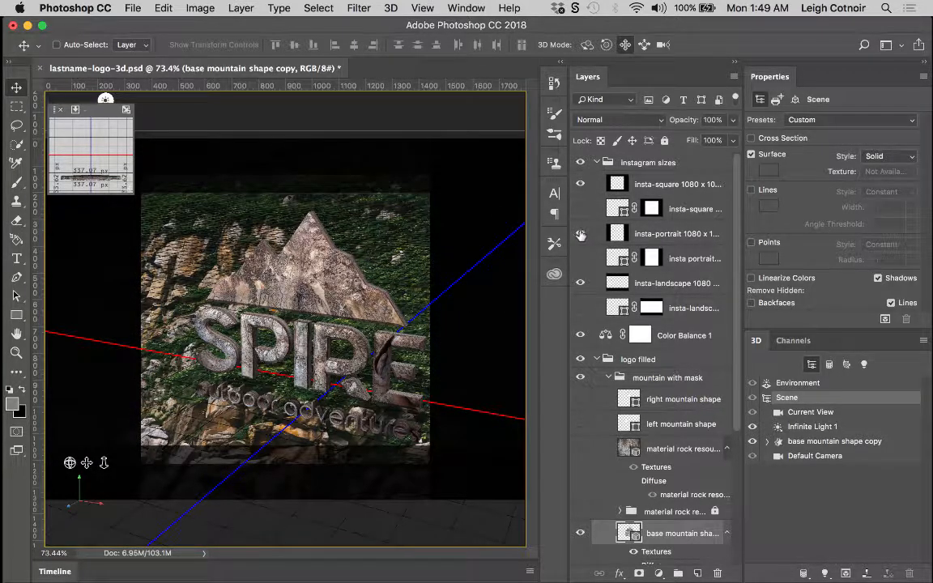
left_click(581, 234)
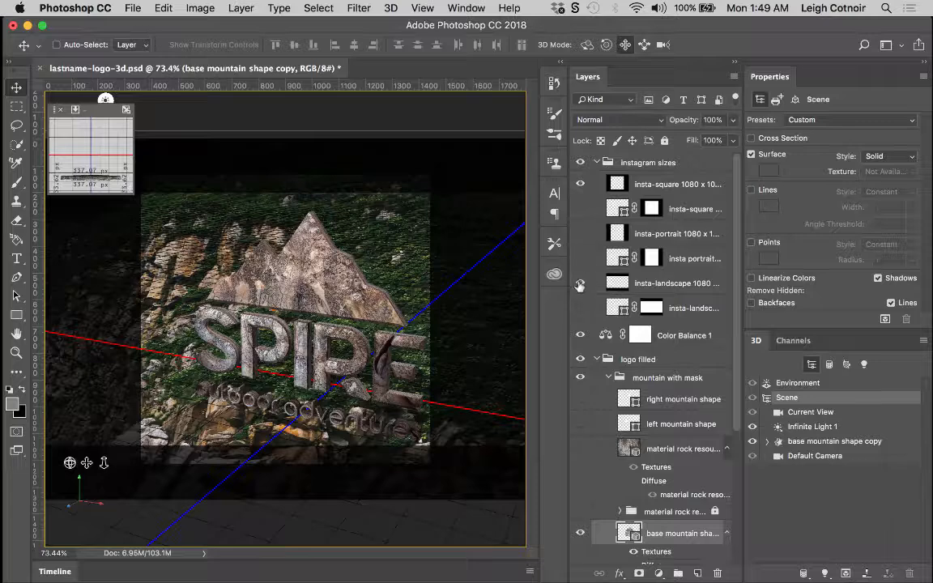
- Set the insta-landscape overlay layer's opacity to 90% and collapse the instagram sizes group
left_click(615, 284)
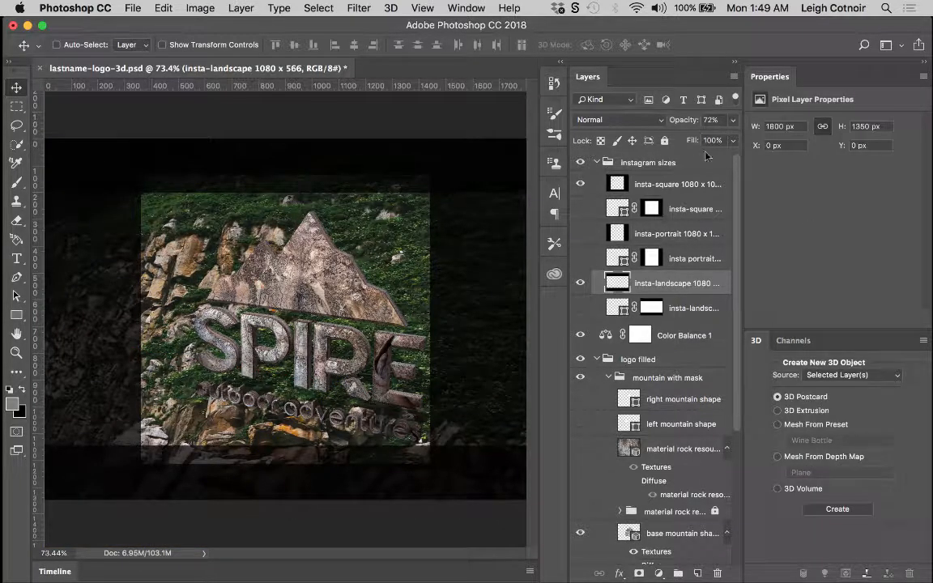
left_click(733, 120)
left_click_drag(715, 136, 727, 139)
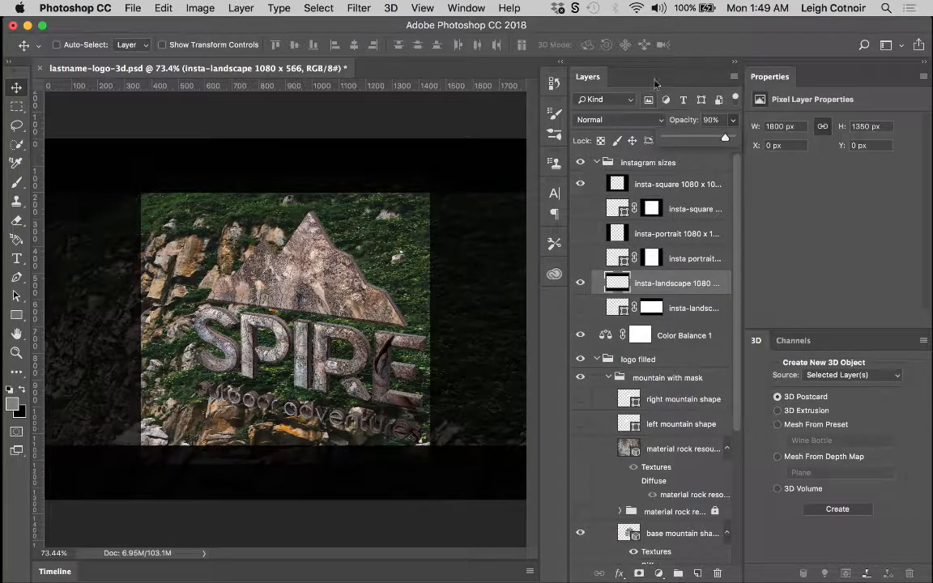
left_click(597, 163)
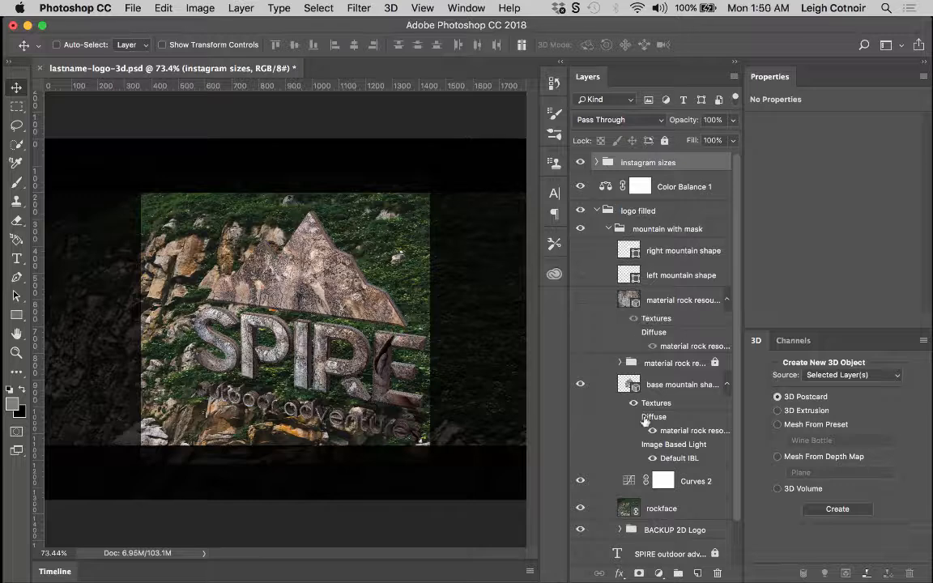
- Orbit the base mountain shape layer's Current View camera so the 3D logo is seen at a steeper angle from the side
left_click(653, 386)
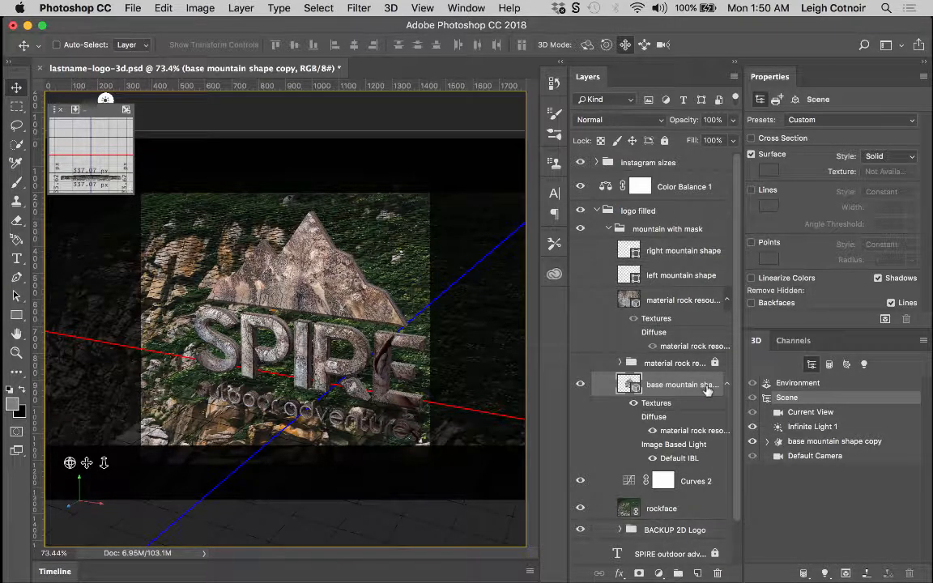
left_click(794, 413)
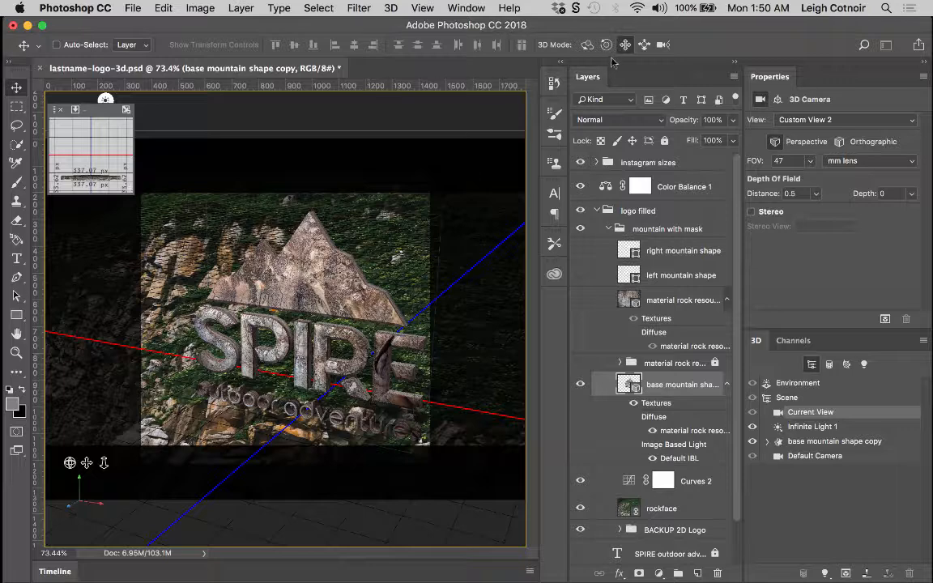
left_click(586, 44)
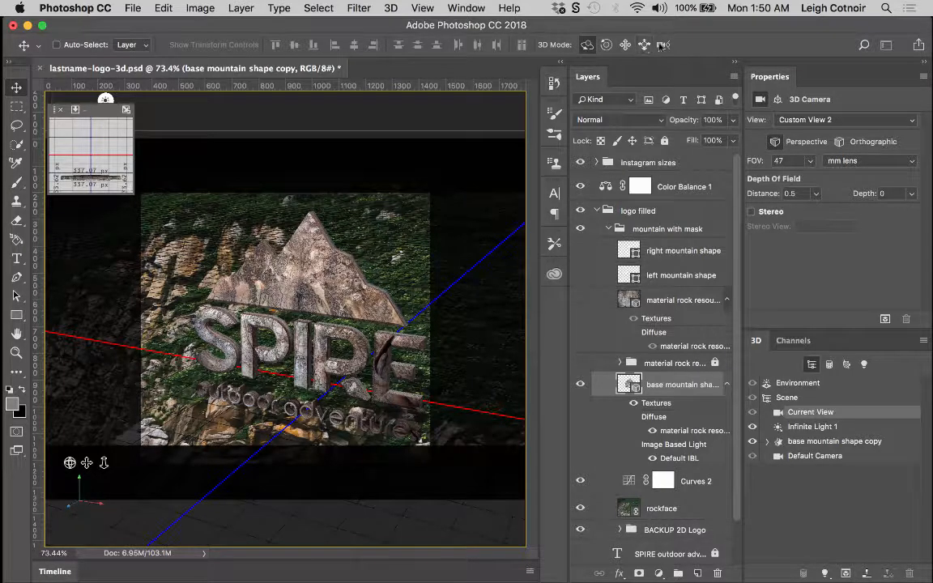
left_click(661, 45)
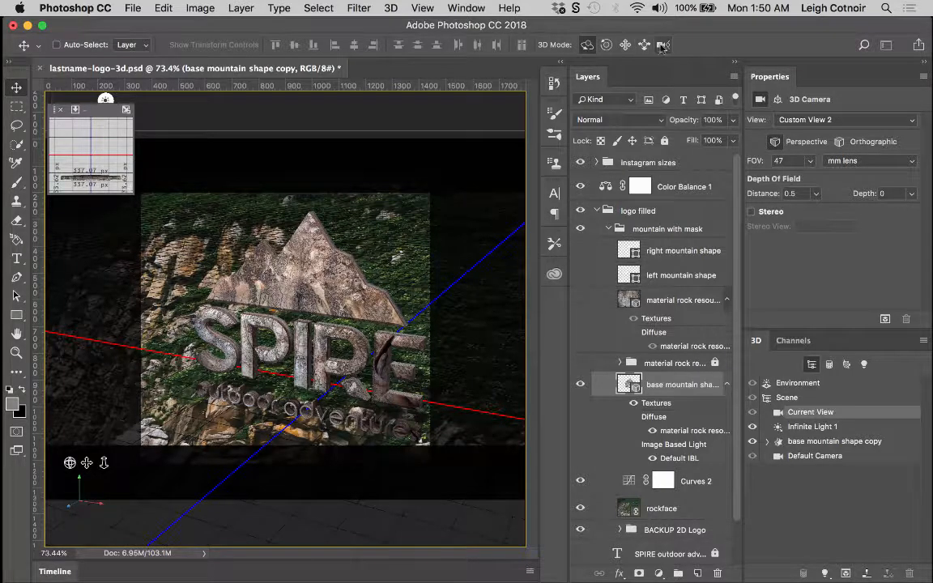
left_click(585, 45)
left_click_drag(392, 409, 361, 413)
left_click_drag(413, 402, 379, 404)
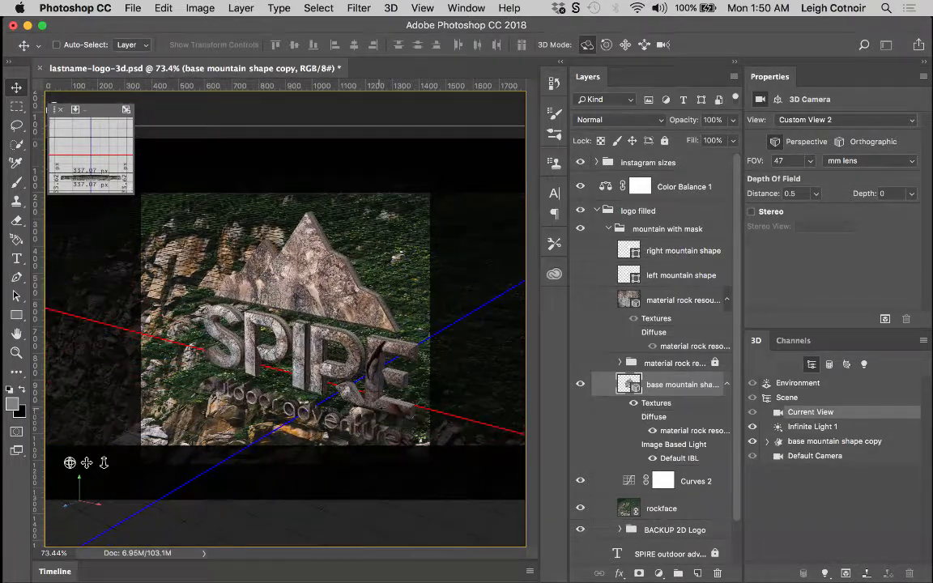
mouse_move(332, 259)
left_mouse_down()
mouse_move(283, 258)
mouse_move(318, 316)
mouse_move(333, 258)
left_mouse_up()
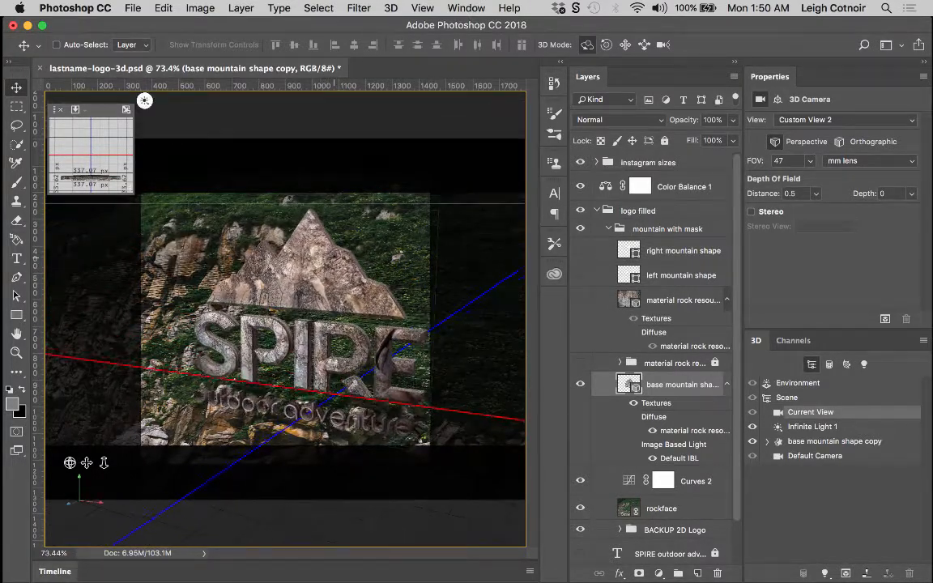
left_click_drag(383, 339, 319, 365)
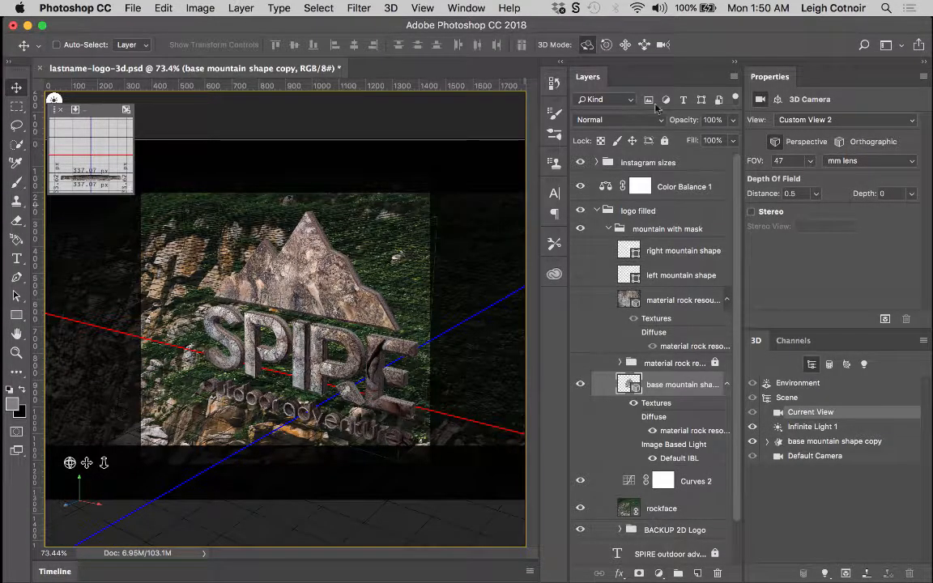
- Zoom the 3D camera out to a 39 mm lens and pan it to shift the logo within the square crop
left_click(663, 45)
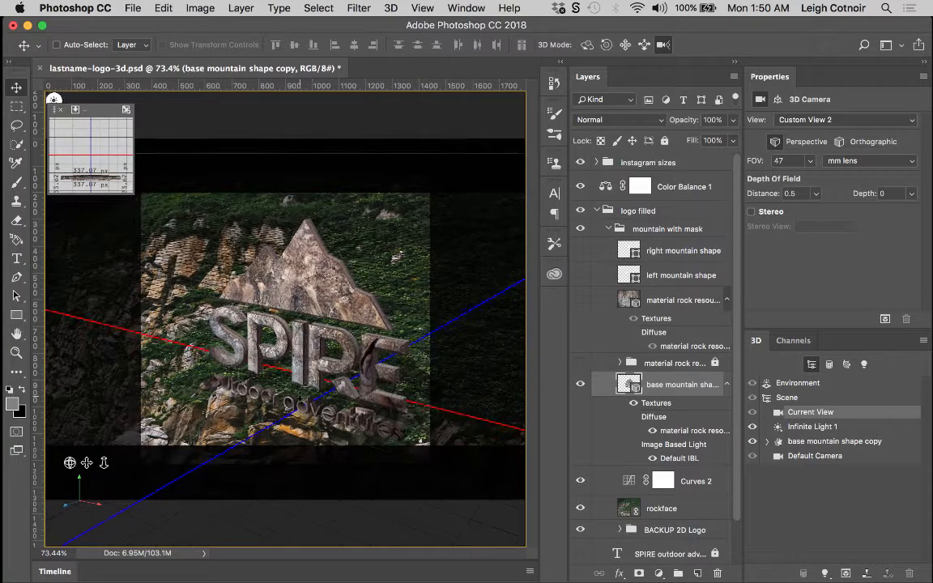
left_click_drag(300, 396, 279, 438)
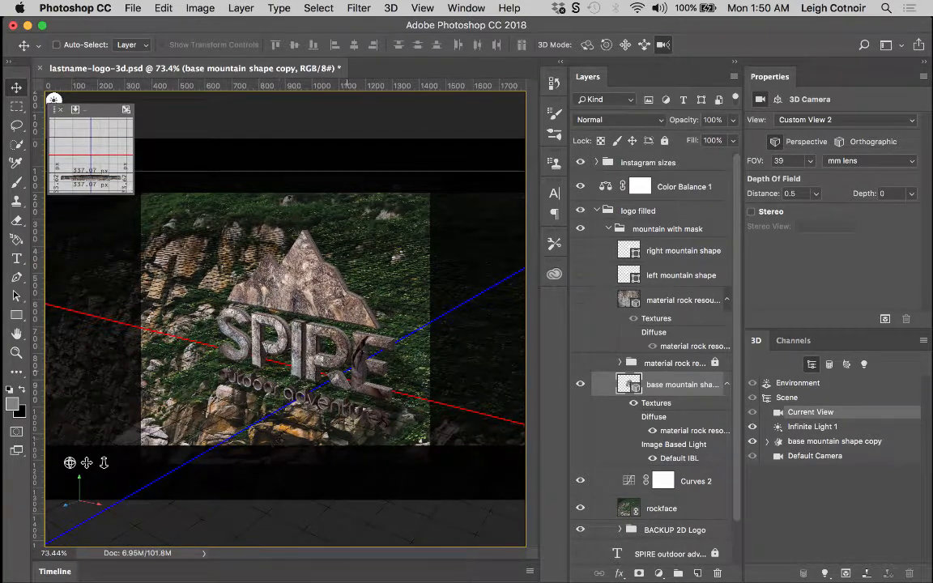
left_click(626, 44)
left_click_drag(344, 350, 324, 357)
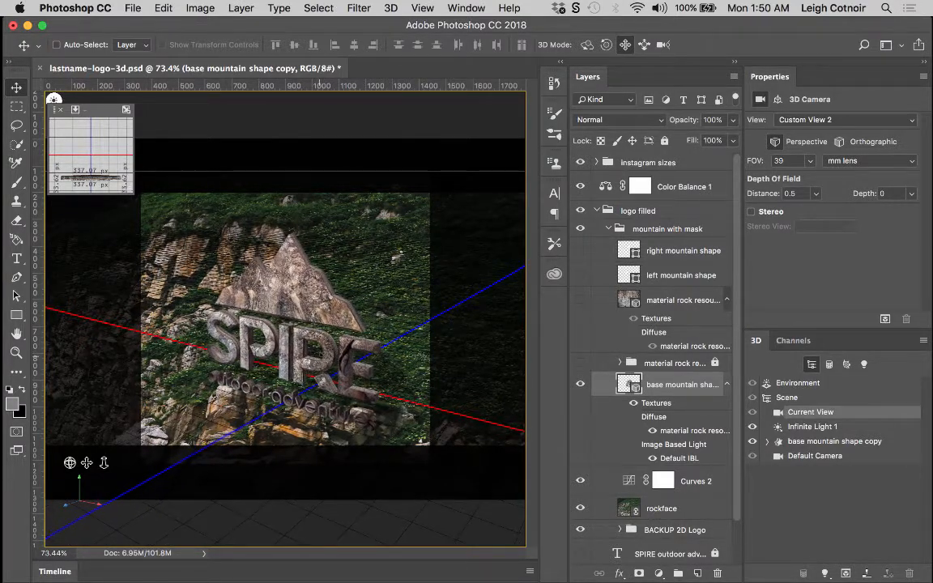
- Reposition and resize the secondary top view to examine the logo's depth, and pan the camera so the logo sits slightly higher
scroll(322, 355, "up", 5)
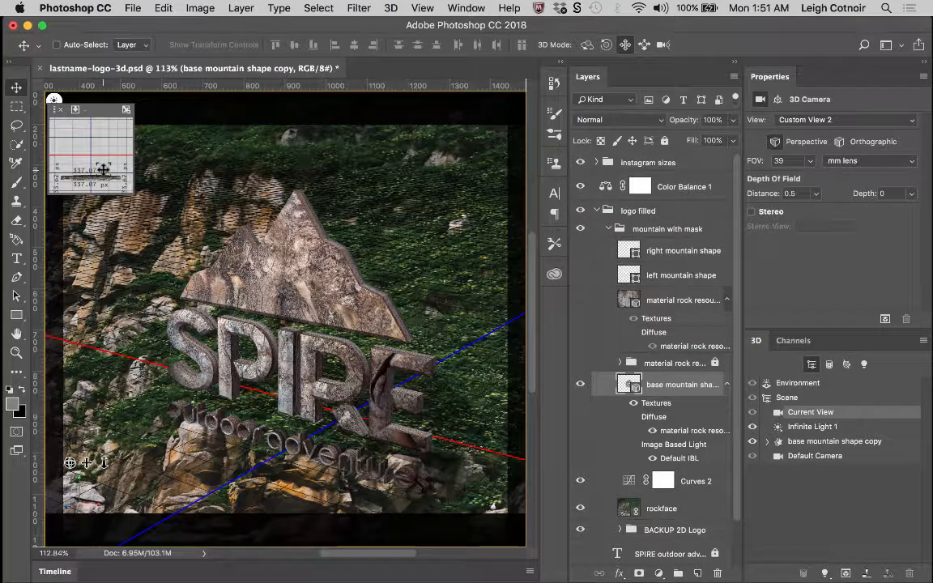
left_click_drag(130, 191, 341, 333)
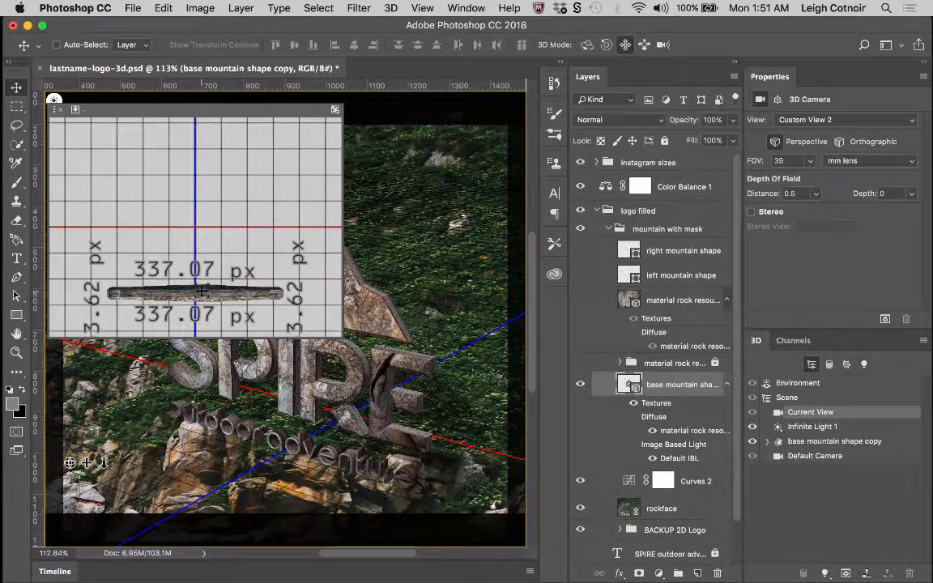
left_click_drag(198, 107, 191, 79)
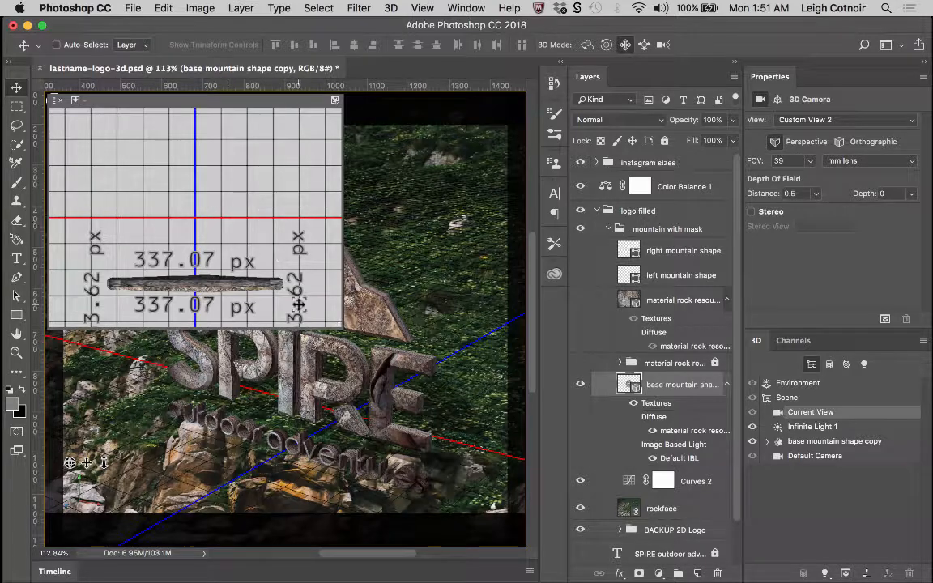
left_click_drag(340, 327, 315, 248)
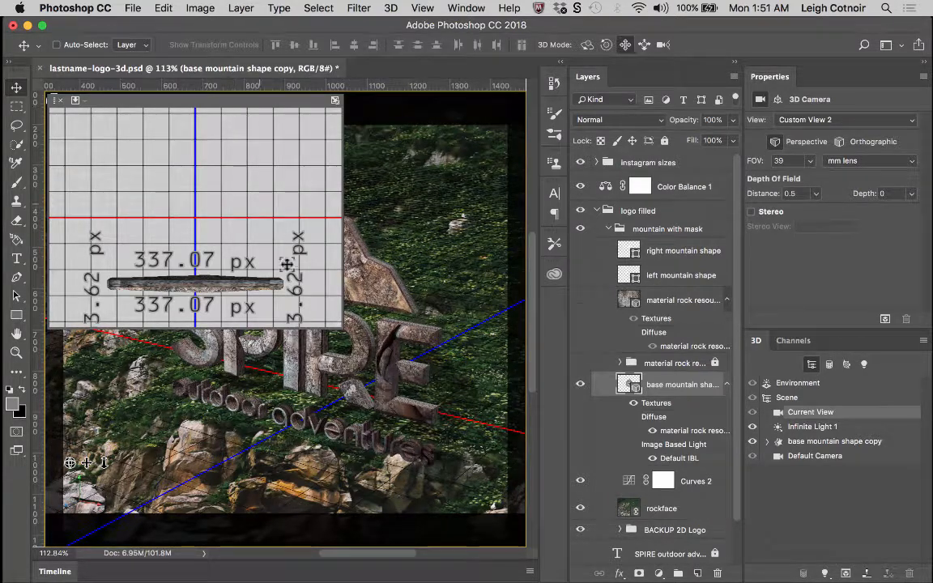
left_click_drag(335, 325, 172, 217)
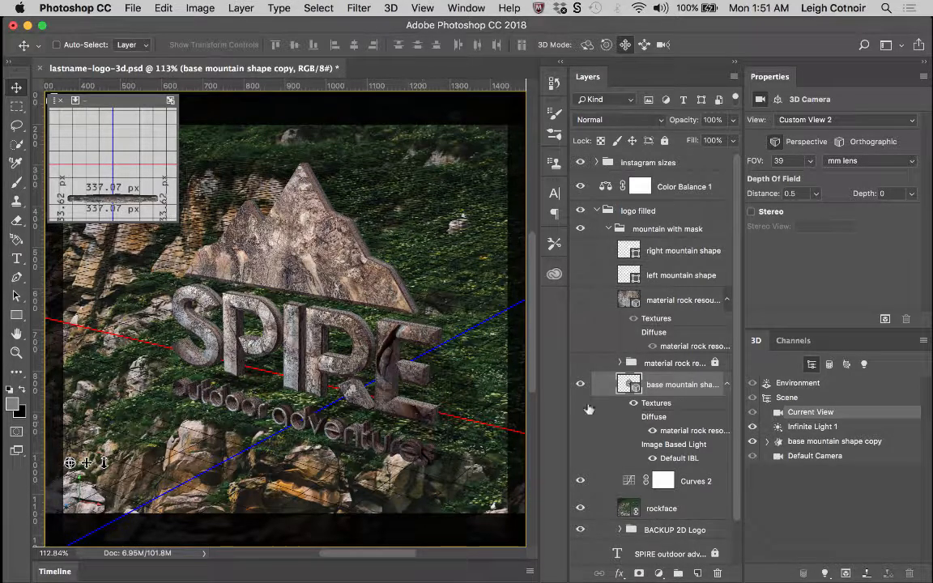
- Select the base mountain shape copy mesh and move it back along the Z axis and down along the Y axis
left_click(810, 442)
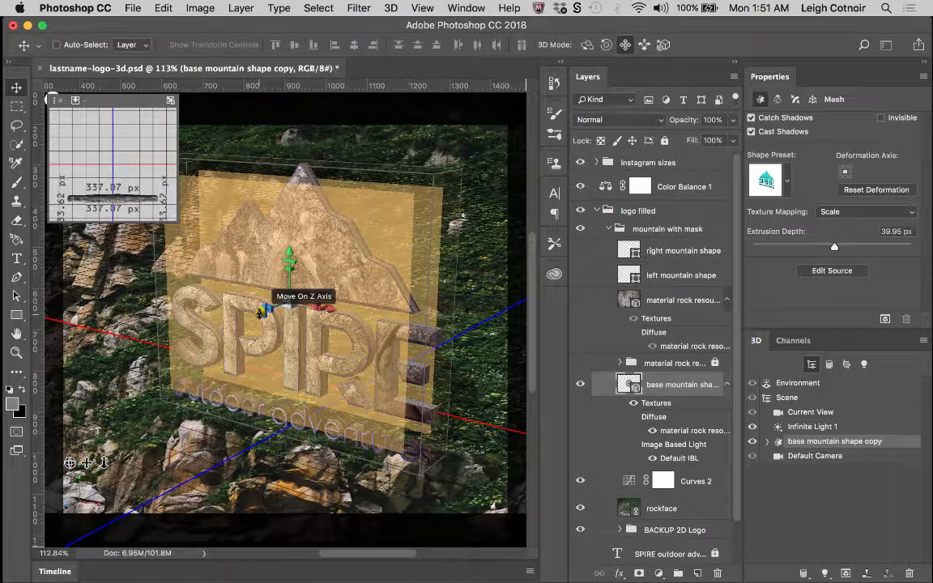
left_click_drag(261, 310, 354, 256)
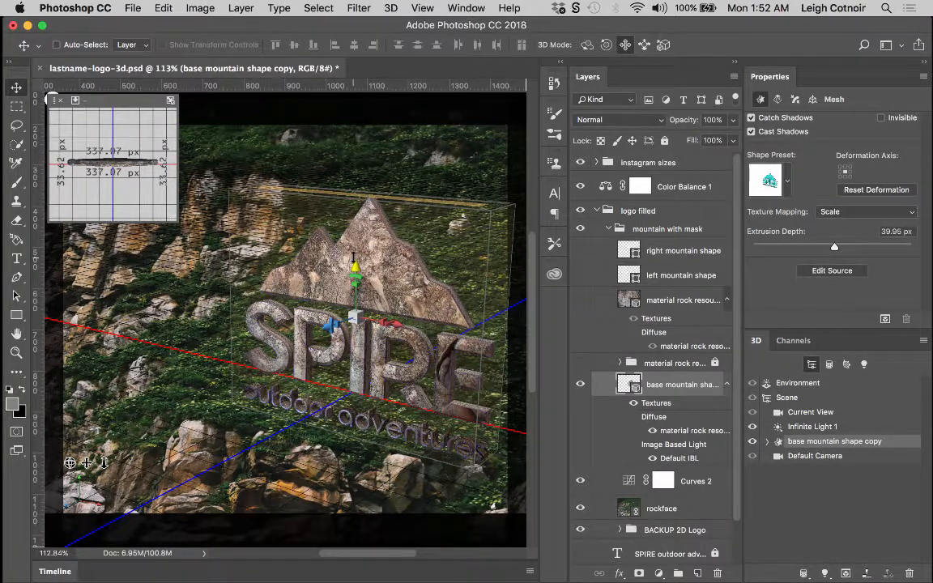
- Examine the logo from the Front in an enlarged secondary view, and close the secondary view
left_click(75, 100)
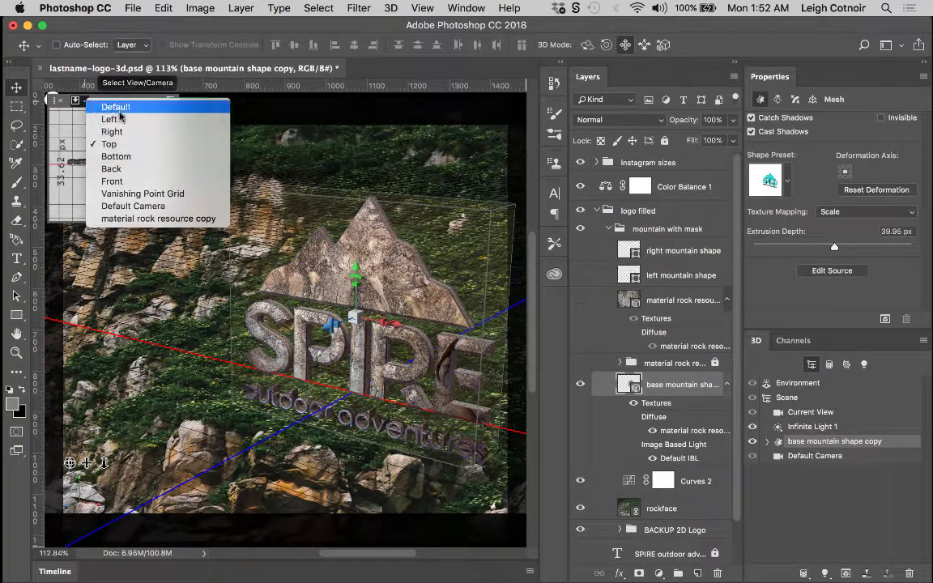
left_click(119, 187)
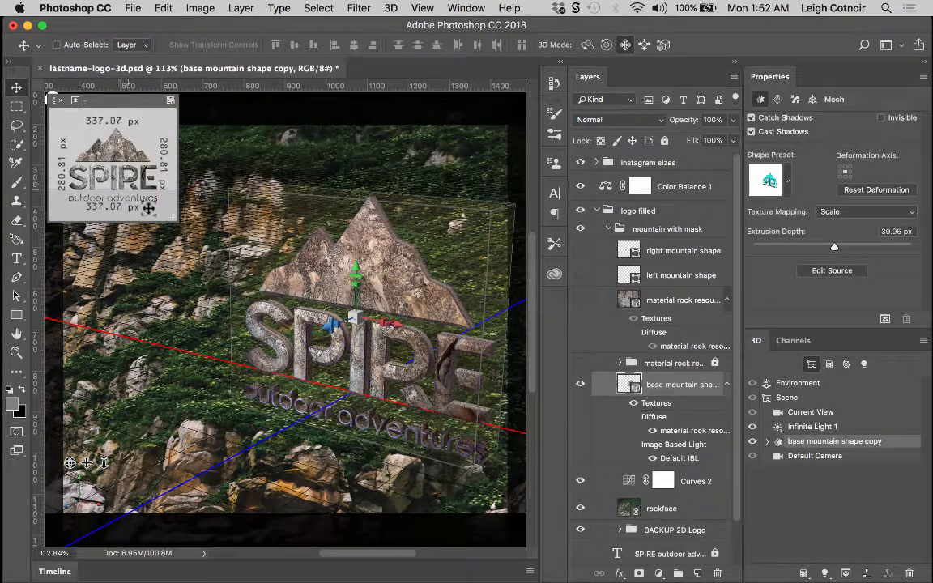
left_click_drag(175, 218, 344, 395)
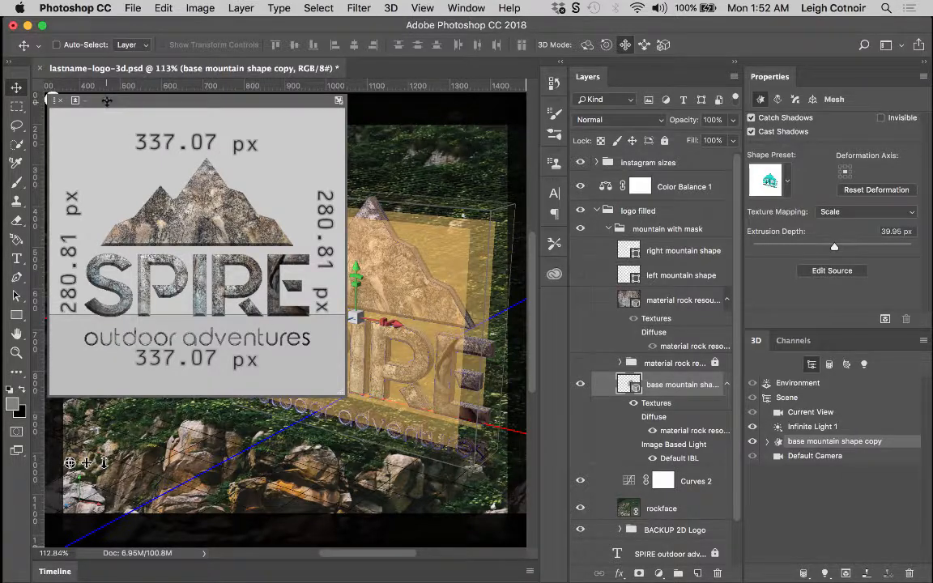
mouse_move(107, 100)
left_mouse_down()
mouse_move(103, 256)
mouse_move(102, 97)
left_mouse_up()
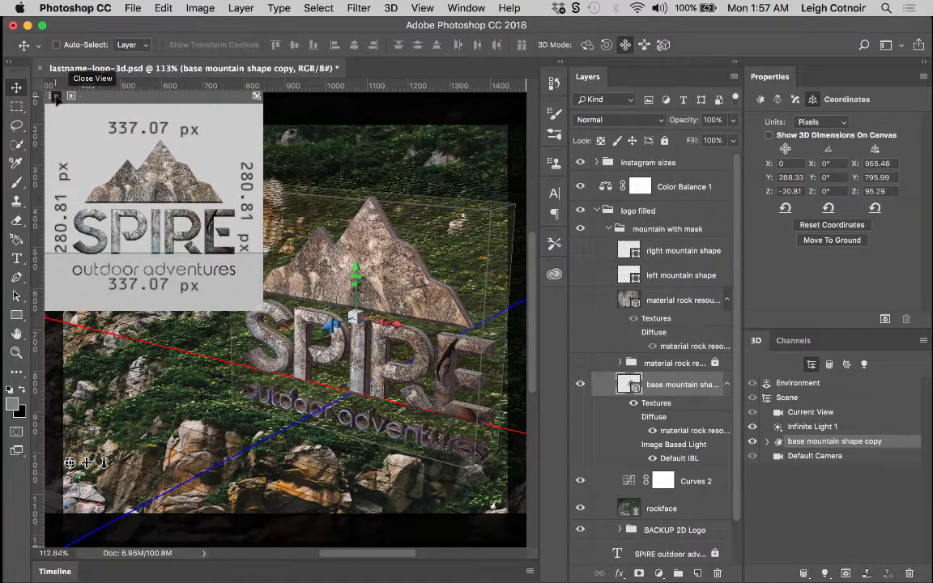
left_click(54, 96)
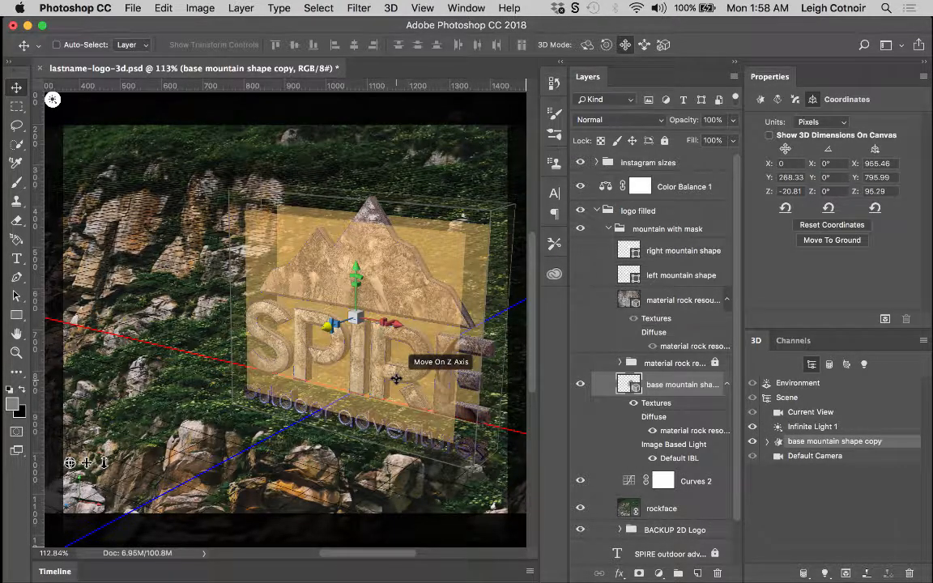
- Select the Current View camera and pan it so the logo shifts left and slightly up within the square crop
left_click(807, 412)
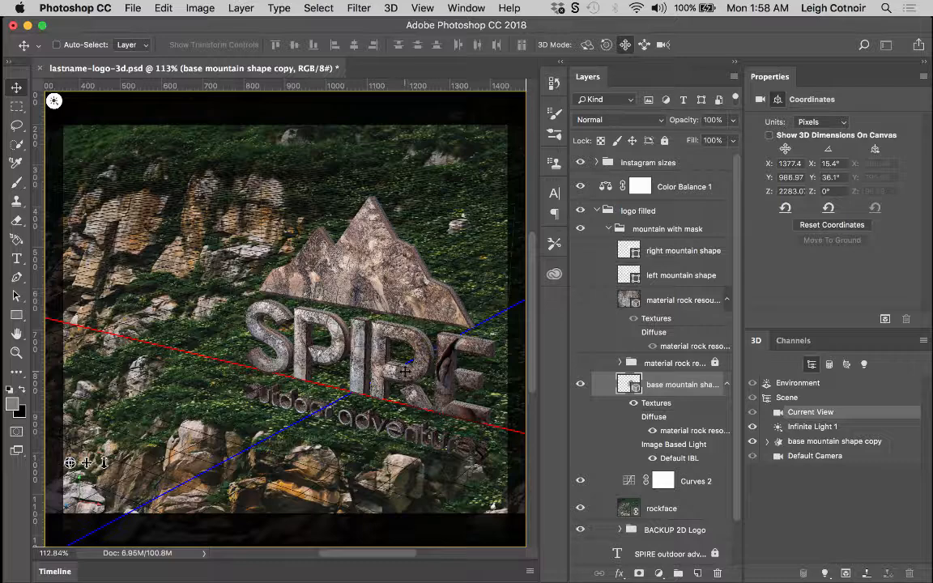
left_click_drag(403, 372, 369, 361)
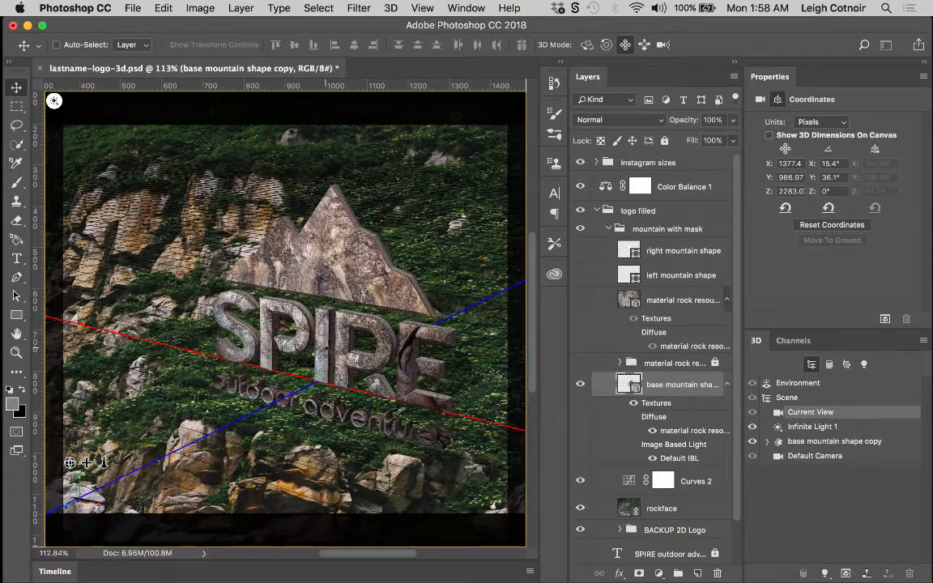
left_click_drag(284, 325, 308, 347)
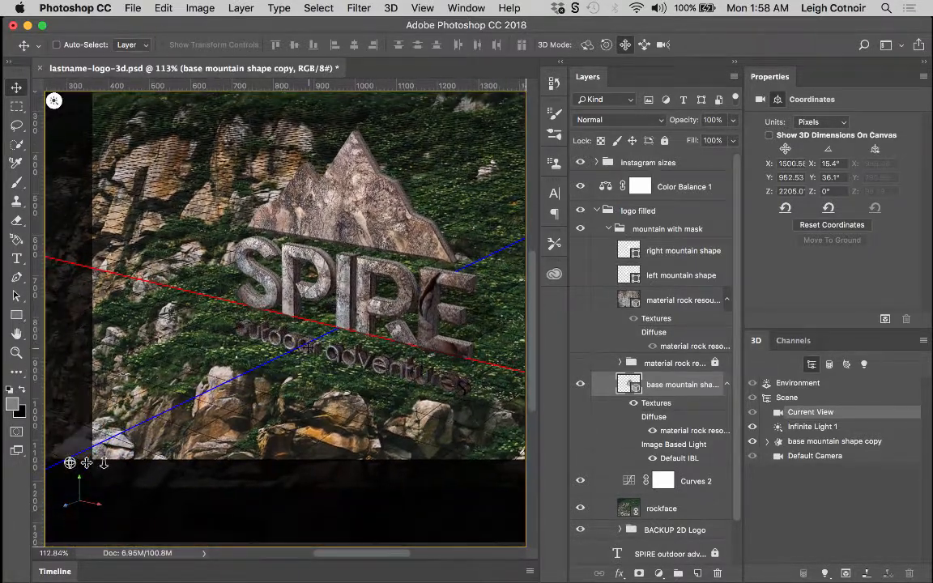
scroll(308, 347, "up", 4)
scroll(309, 346, "right", 4)
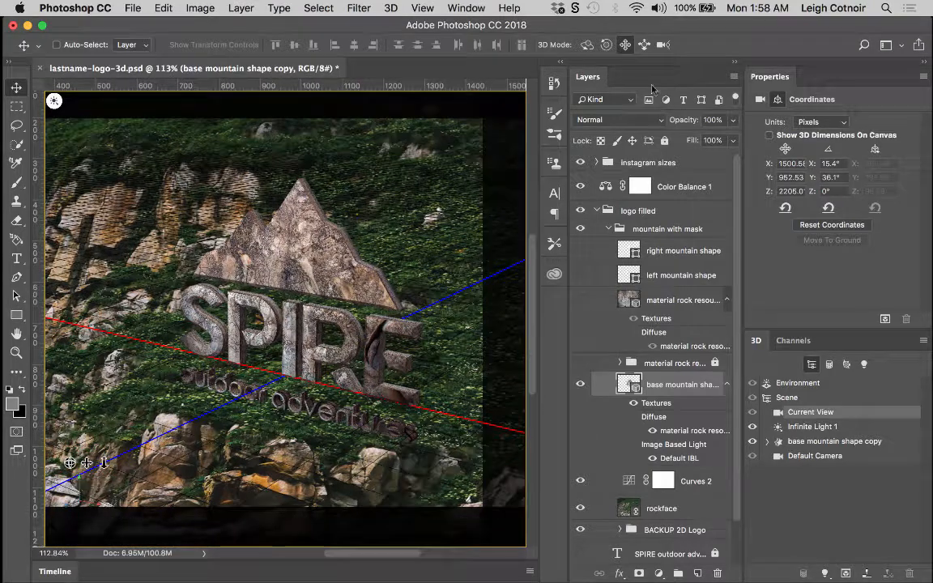
- Zoom the 3D camera in to a 49 mm lens and pan it to shift the enlarged logo up and left
left_click(663, 45)
left_click_drag(295, 375, 457, 251)
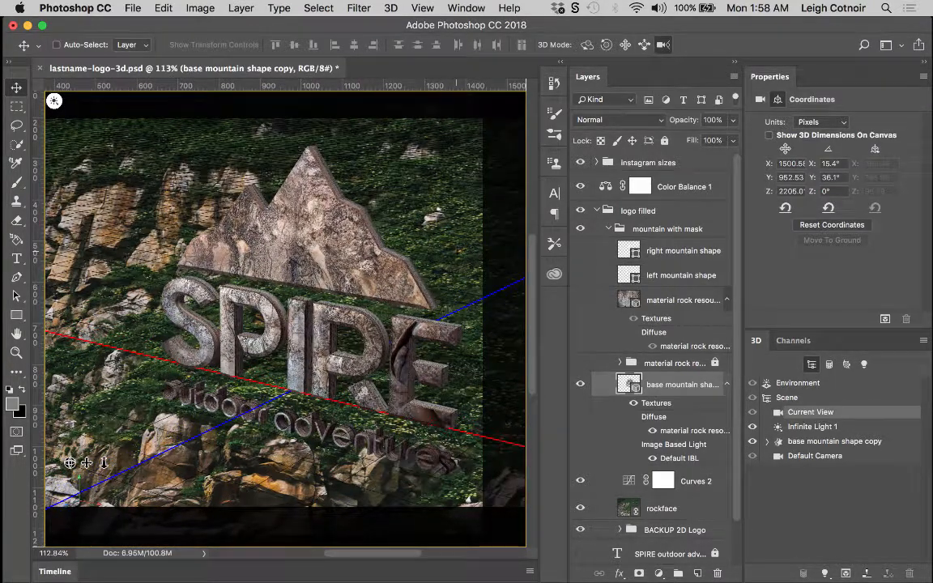
left_click(626, 45)
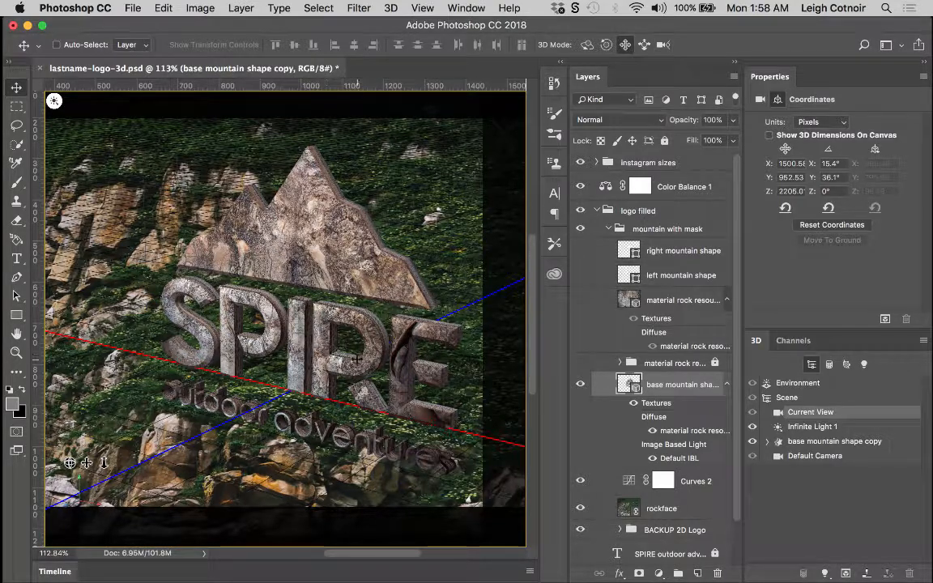
mouse_move(358, 359)
left_mouse_down()
mouse_move(252, 336)
mouse_move(234, 321)
mouse_move(190, 335)
mouse_move(273, 334)
left_mouse_up()
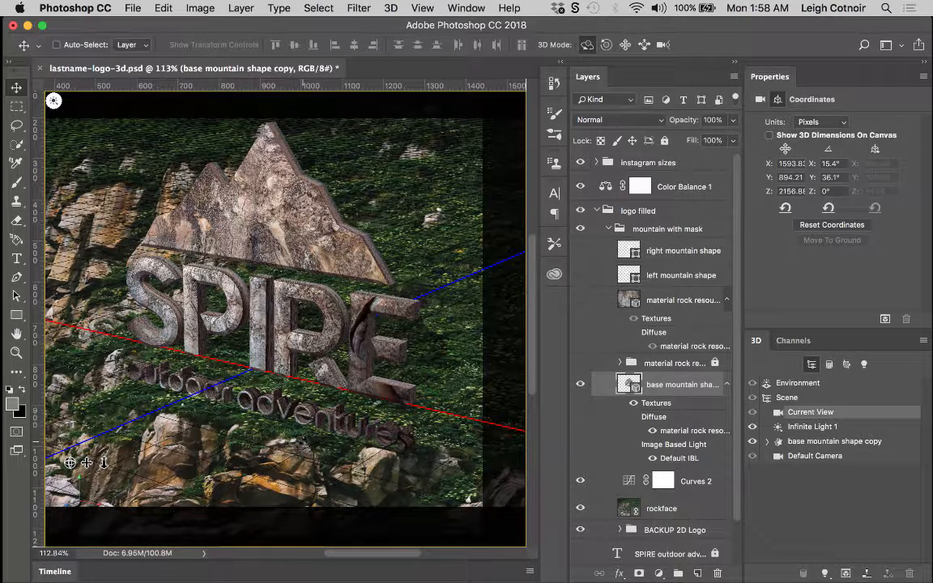
- Orbit the camera to about 15.8° on X and 38.9° on Y, and pan the logo slightly right and down
mouse_move(303, 441)
left_mouse_down()
mouse_move(285, 440)
mouse_move(303, 442)
left_mouse_up()
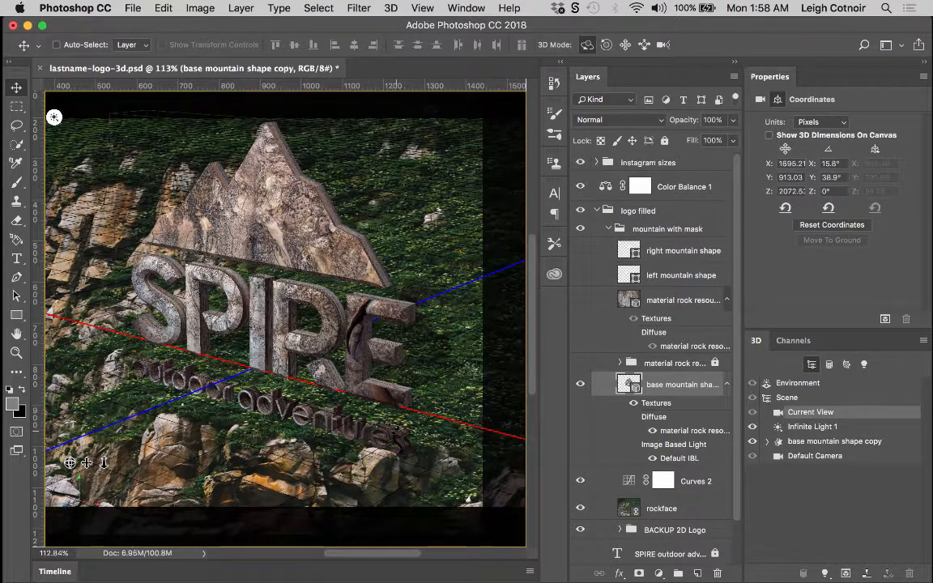
key("super+minus")
key("super+minus")
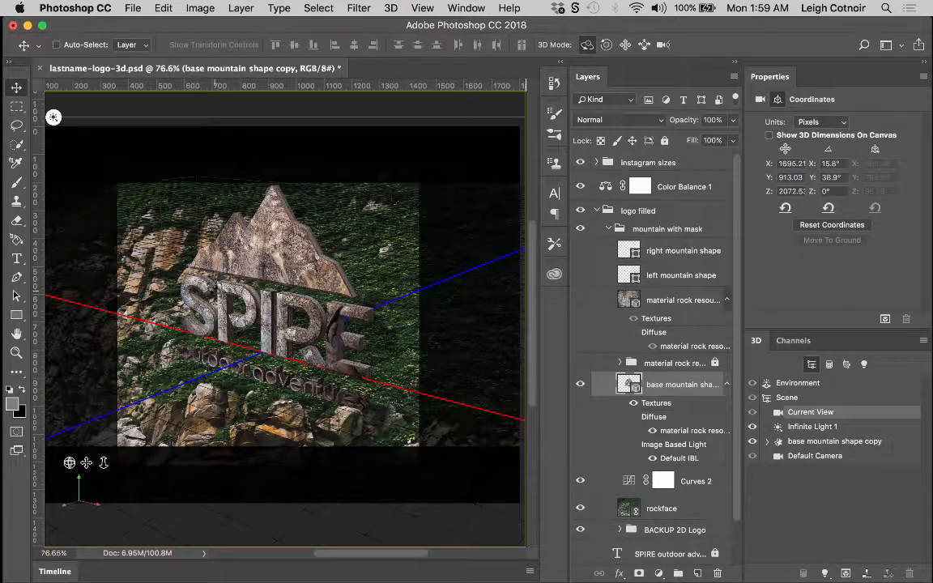
left_click(625, 46)
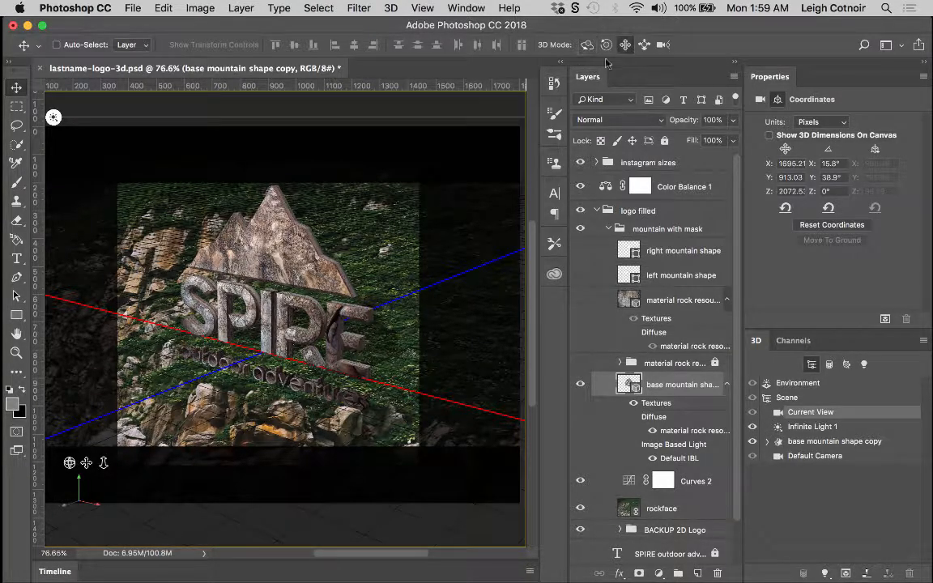
mouse_move(281, 253)
left_mouse_down()
mouse_move(334, 293)
mouse_move(332, 286)
left_mouse_up()
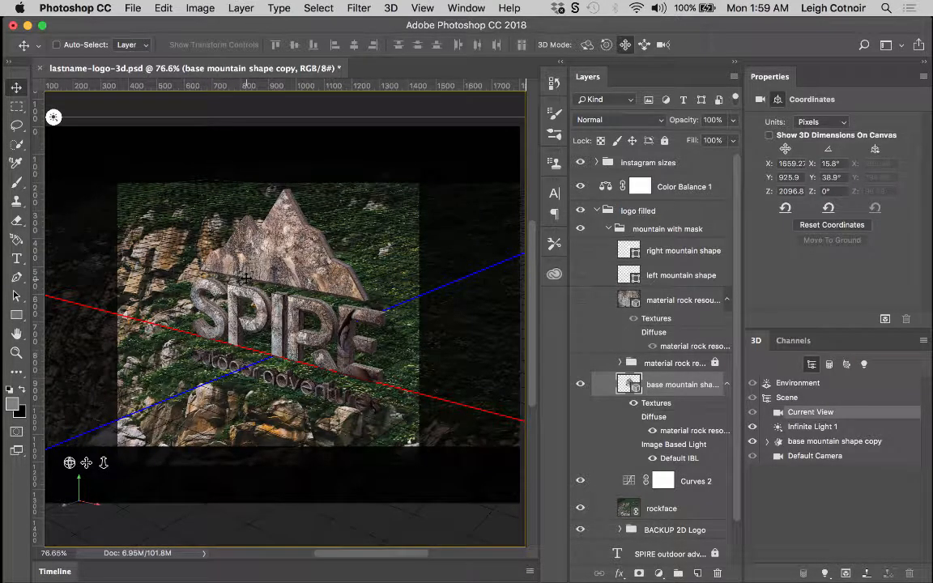
- Orbit the camera to about 25.7° on X and 19.9° on Y for a higher, more frontal angle on the logo
scroll(246, 279, "up", 5)
scroll(246, 279, "down", 2)
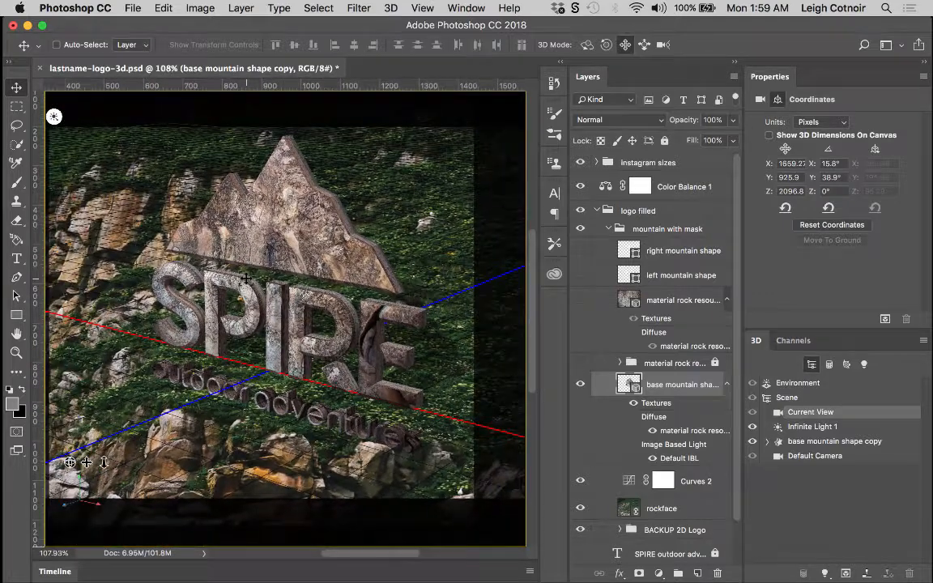
left_click_drag(246, 280, 274, 268)
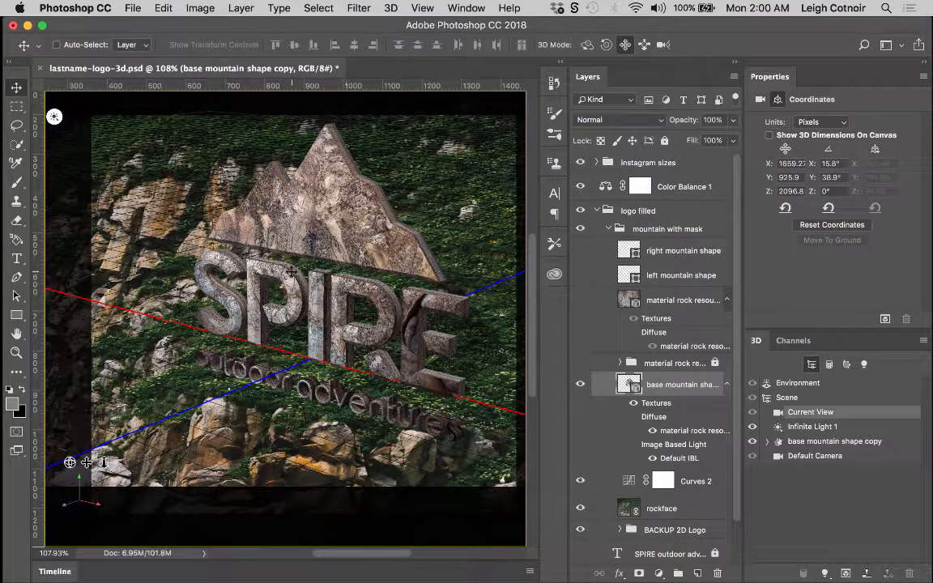
scroll(290, 270, "down", 2)
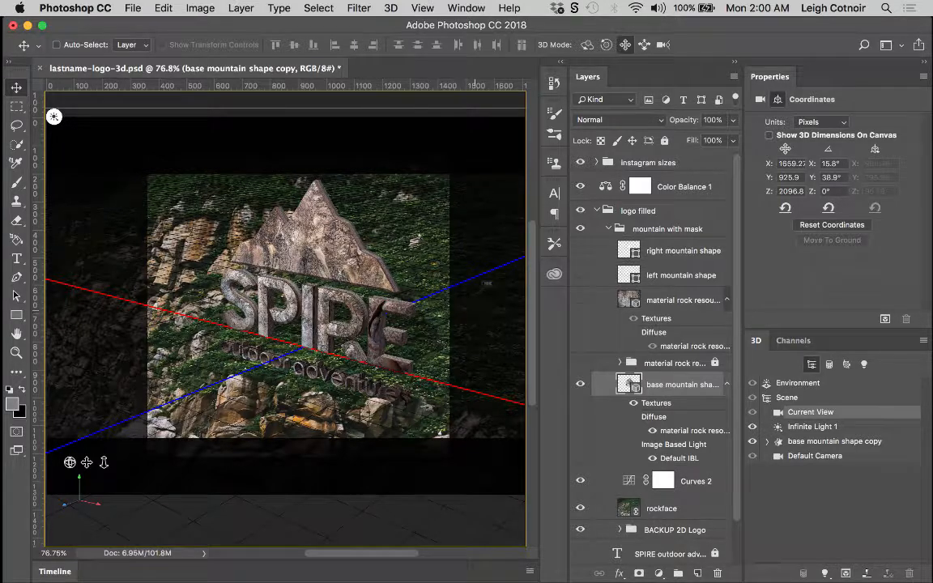
left_click(587, 45)
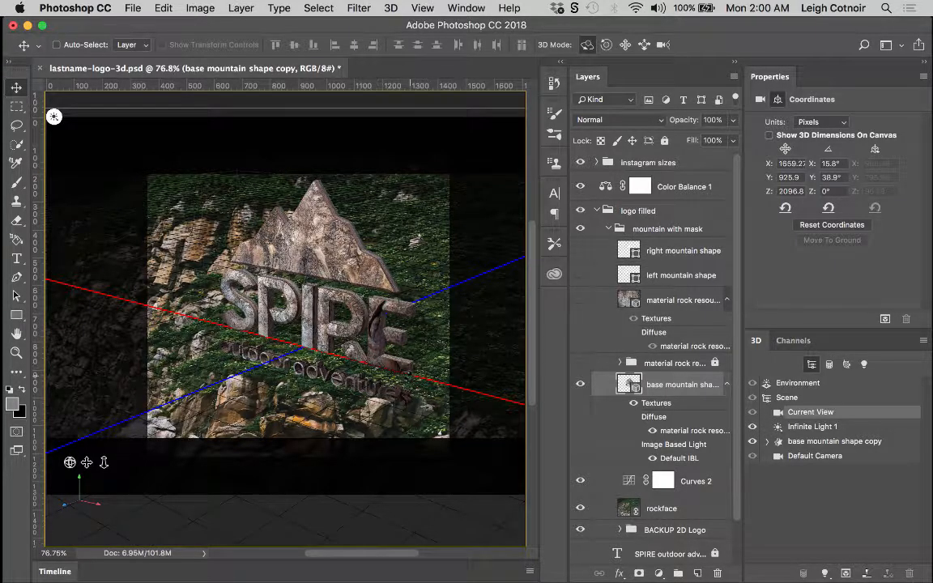
left_click_drag(410, 376, 447, 379)
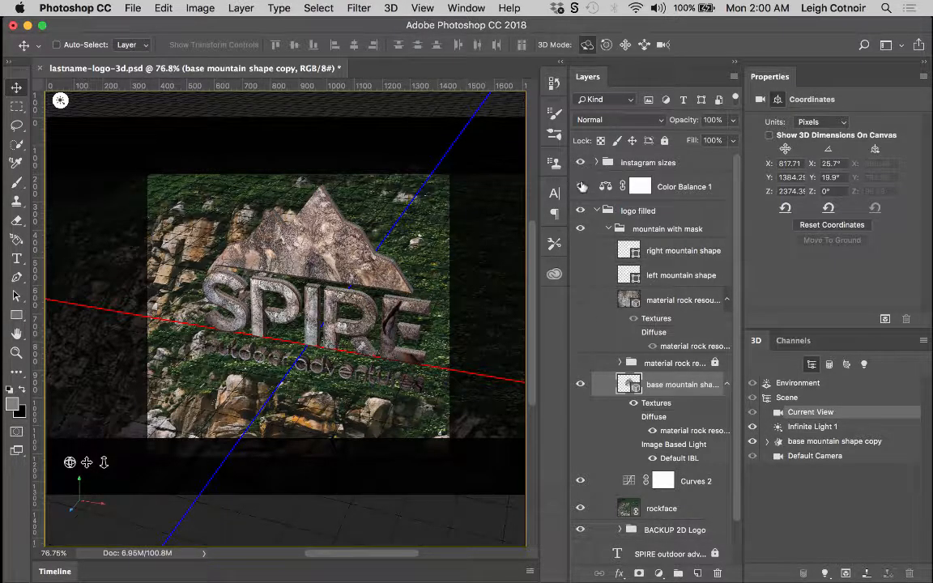
- Hide the insta-square guide in the instagram sizes group so only the landscape crop guide is shown
left_click(581, 162)
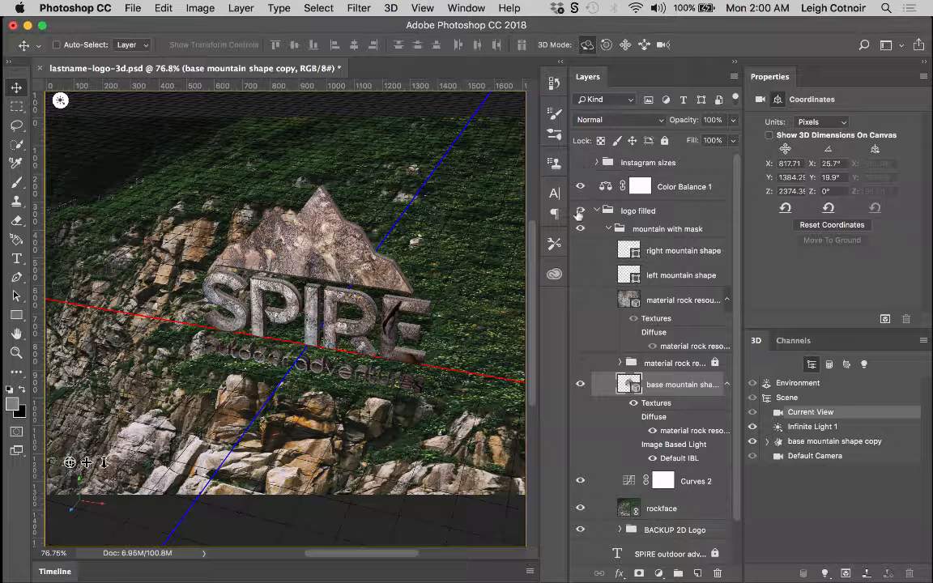
left_click(580, 163)
left_click(594, 163)
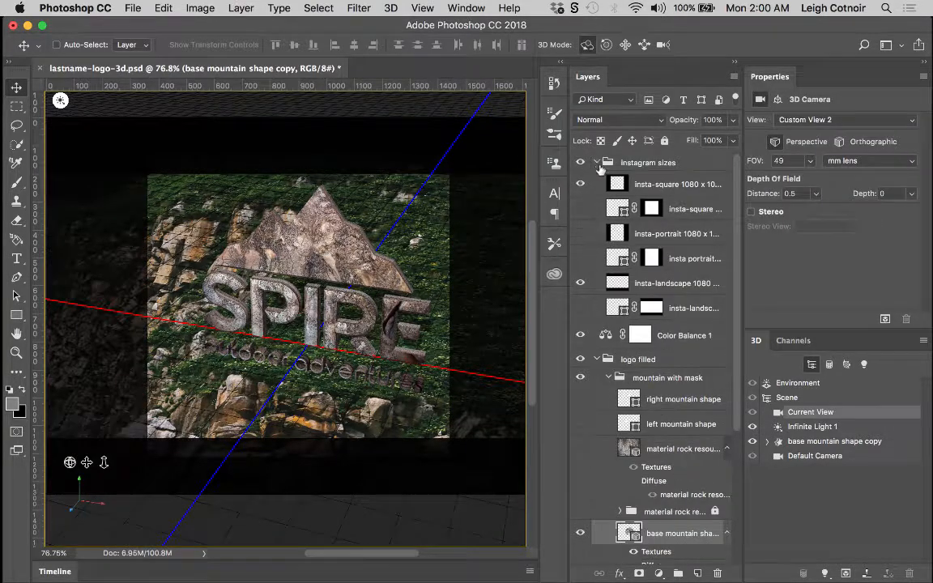
left_click(580, 185)
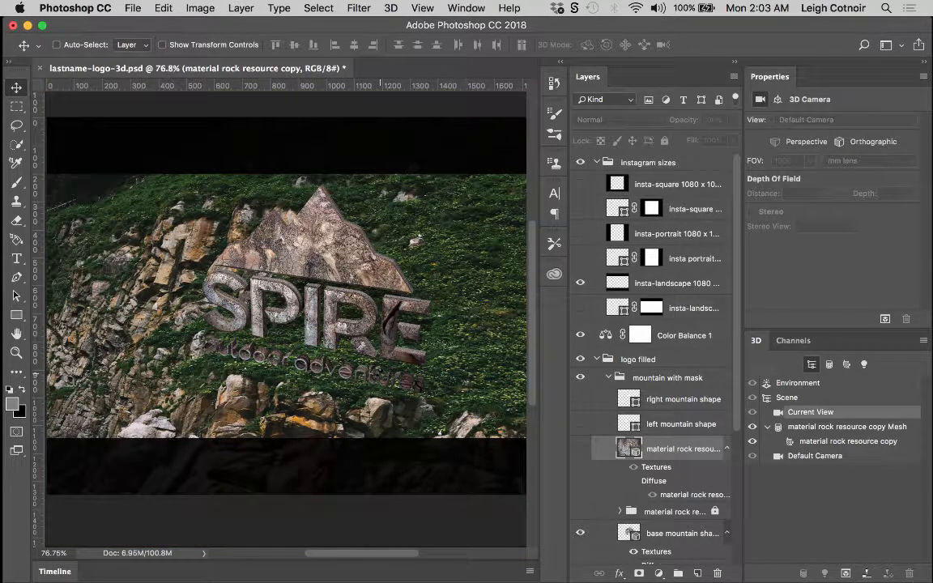
left_click_drag(381, 351, 357, 372)
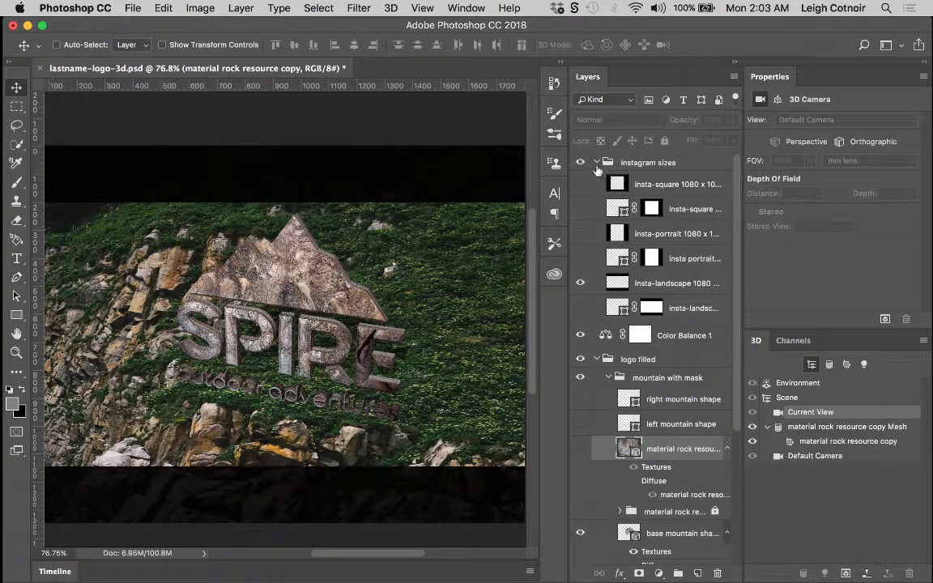
left_click(597, 162)
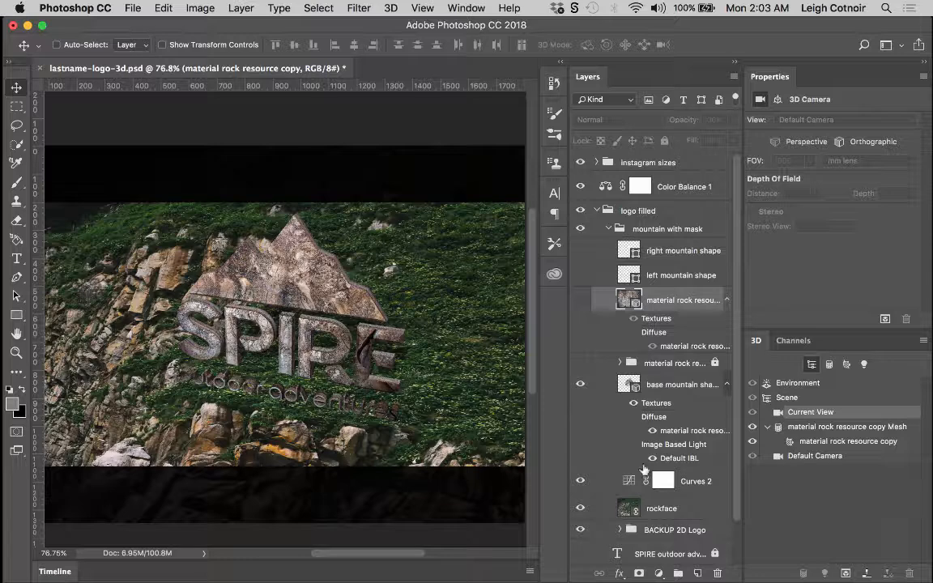
- Select the base mountain shape copy layer and orbit its Current View camera to a lower, more sideways angle on the logo in the landscape crop
left_click(647, 386)
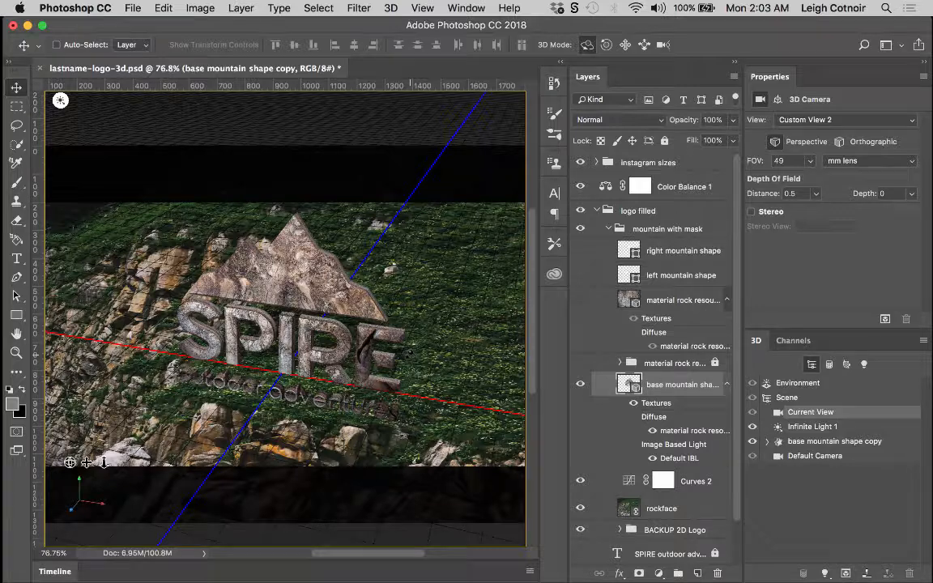
left_click_drag(410, 354, 397, 358)
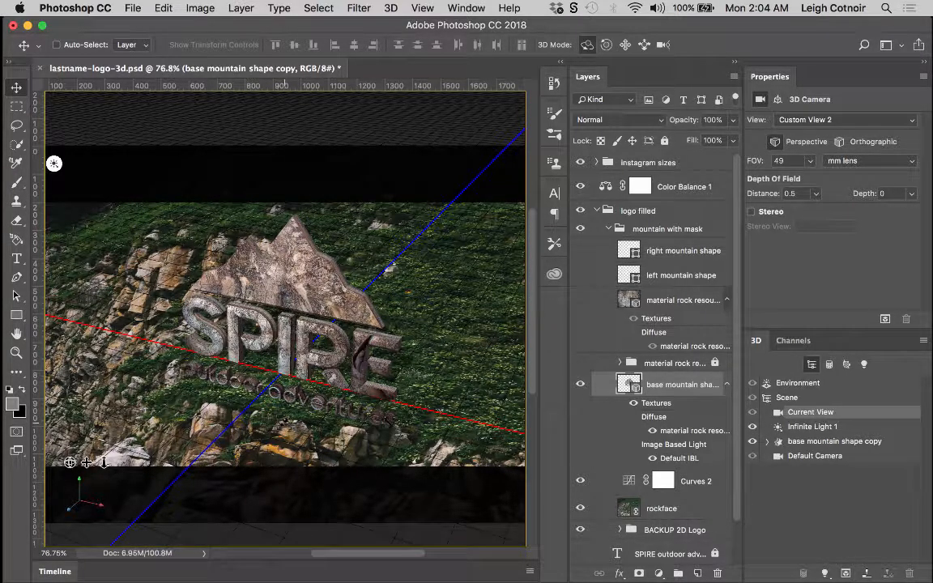
mouse_move(277, 414)
left_mouse_down()
mouse_move(281, 423)
mouse_move(293, 411)
left_mouse_up()
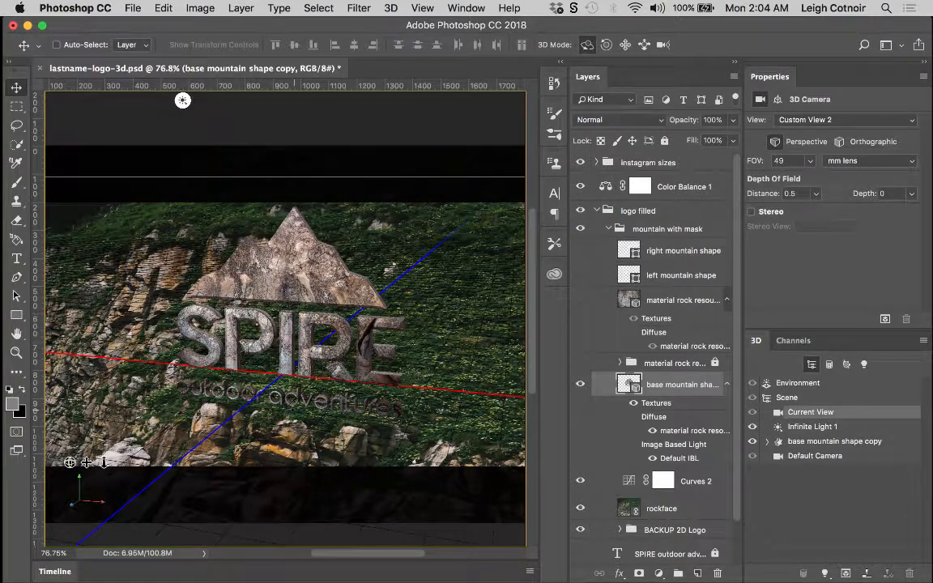
left_click_drag(375, 415, 358, 423)
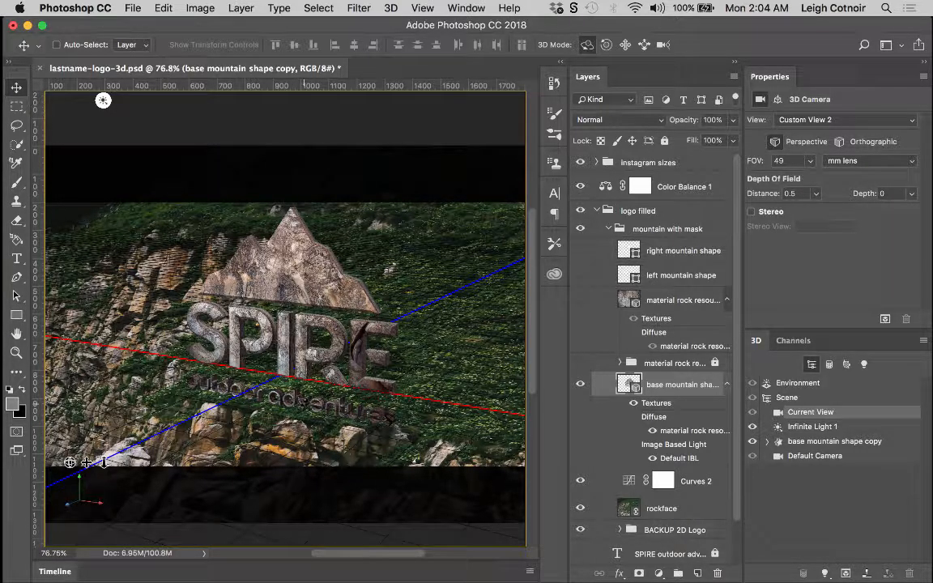
left_click_drag(304, 401, 302, 397)
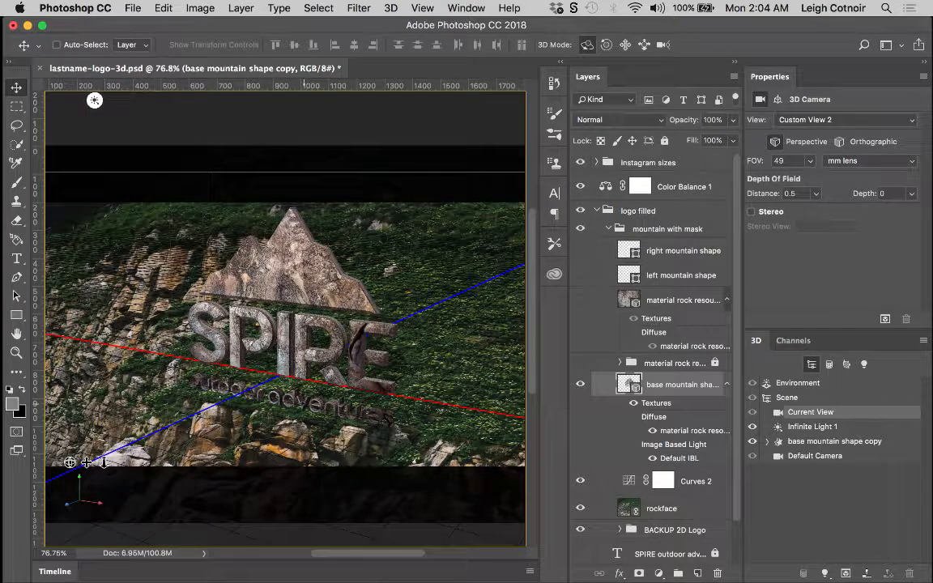
scroll(306, 401, "down", 3)
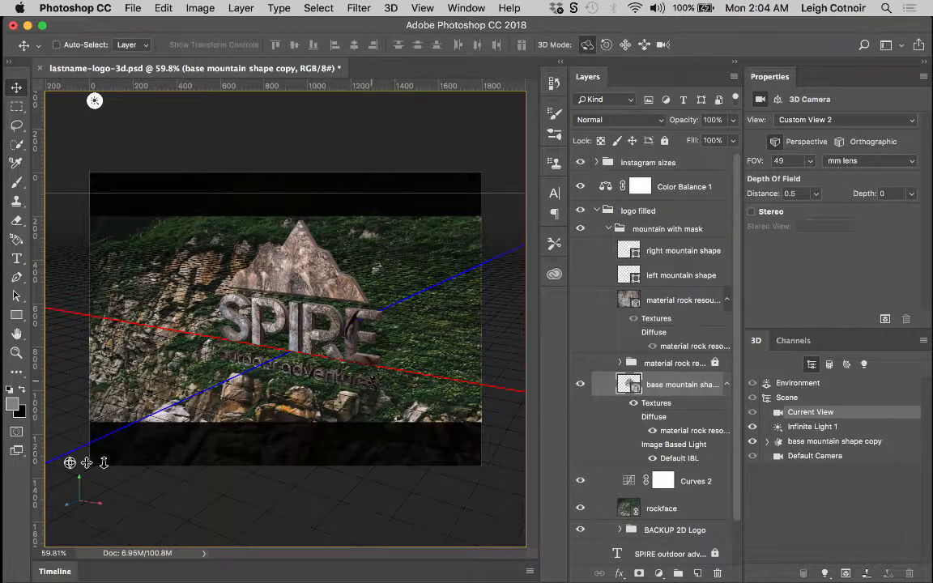
left_click_drag(348, 324, 358, 320)
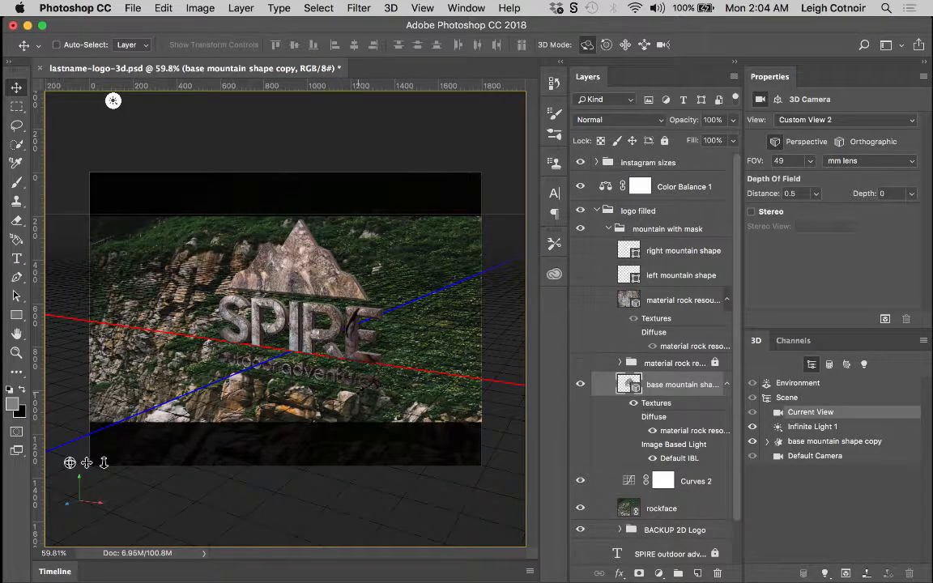
left_click_drag(360, 324, 349, 324)
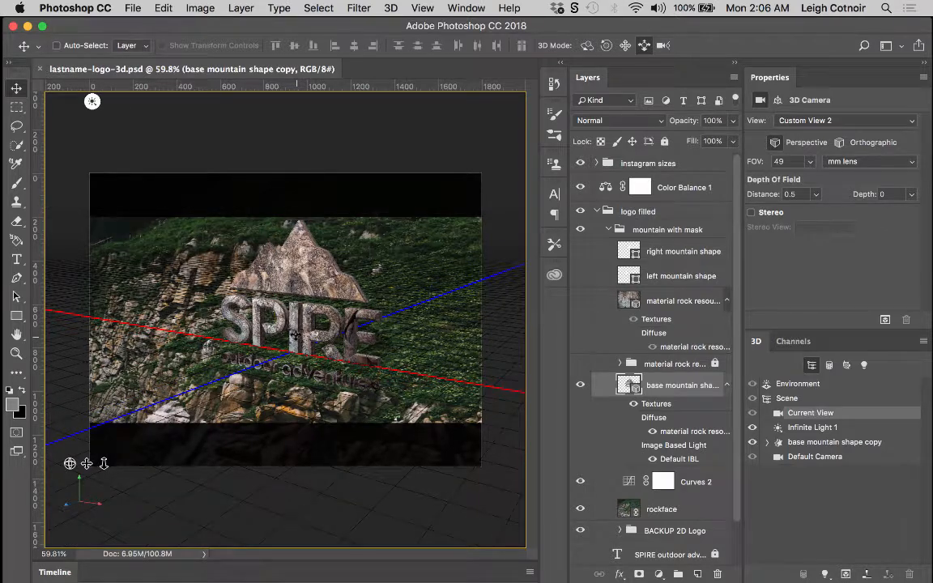
- Step the document history back by one 3D camera change, and pan the logo slightly left and down in the landscape crop
left_click(554, 84)
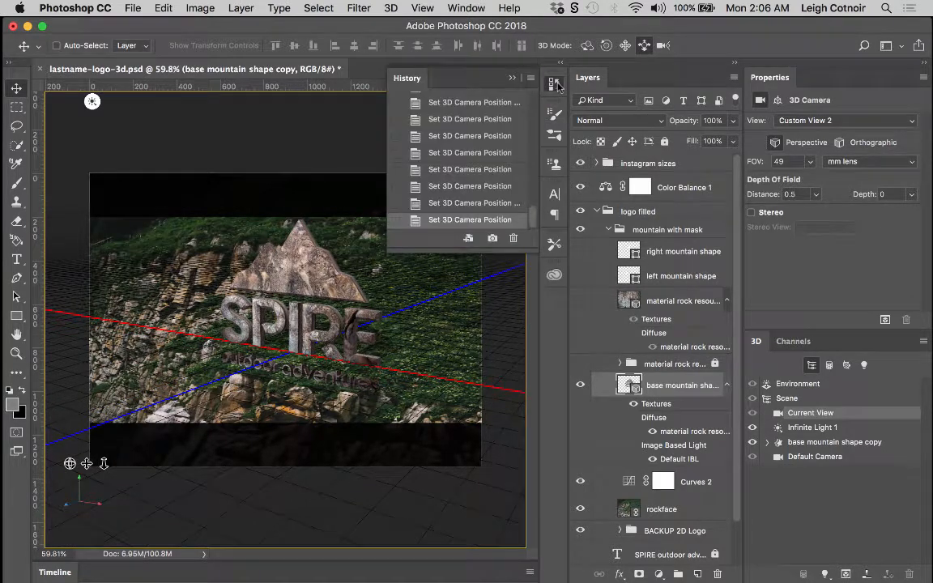
left_click(478, 203)
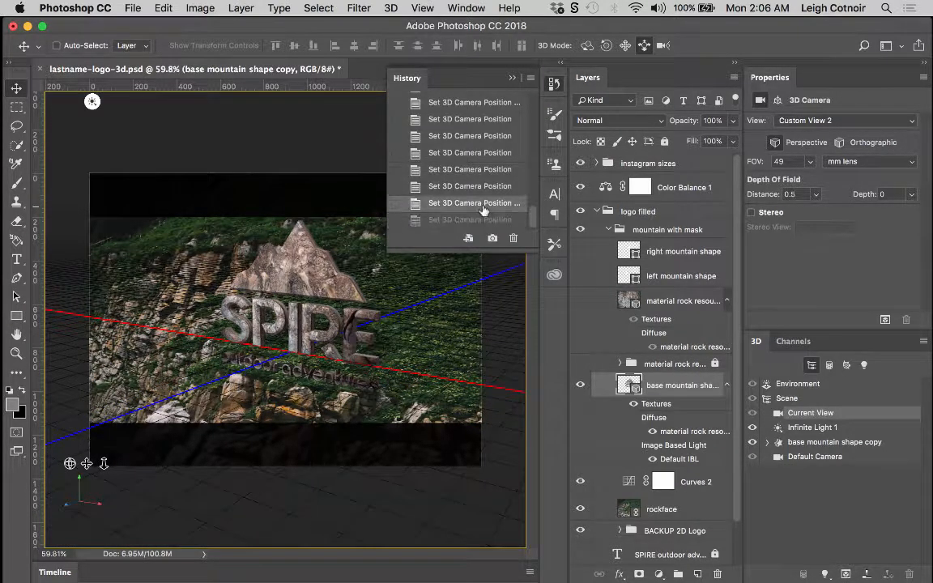
left_click(512, 78)
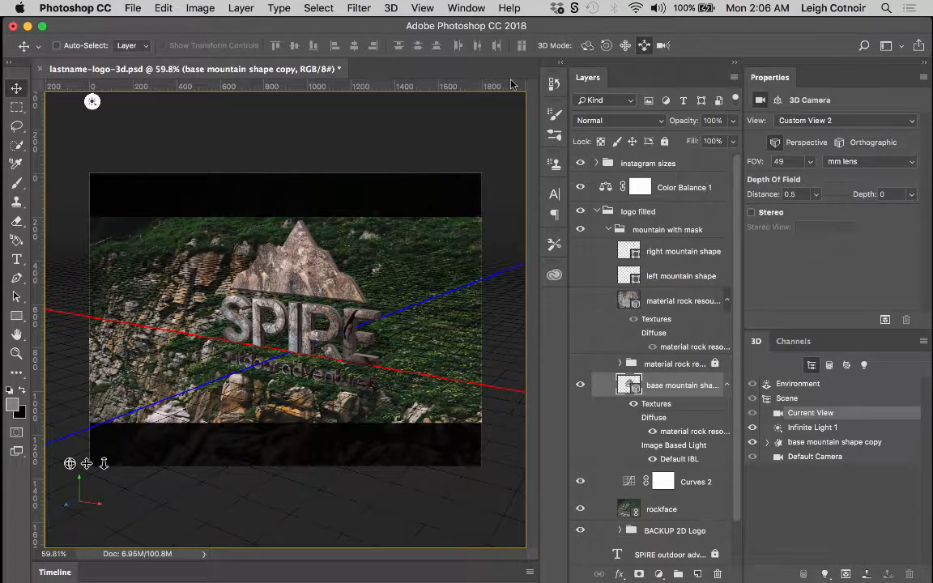
left_click(625, 48)
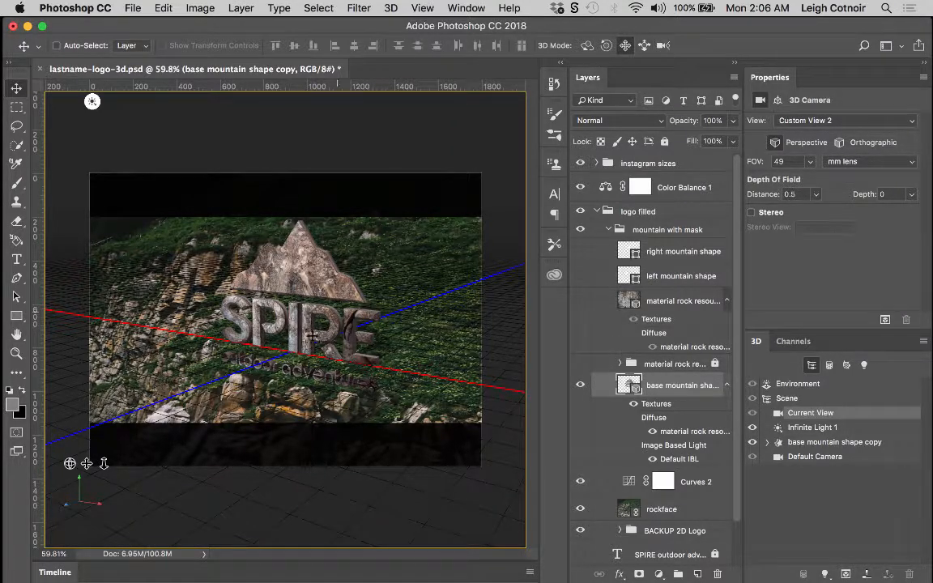
left_click_drag(306, 356, 291, 367)
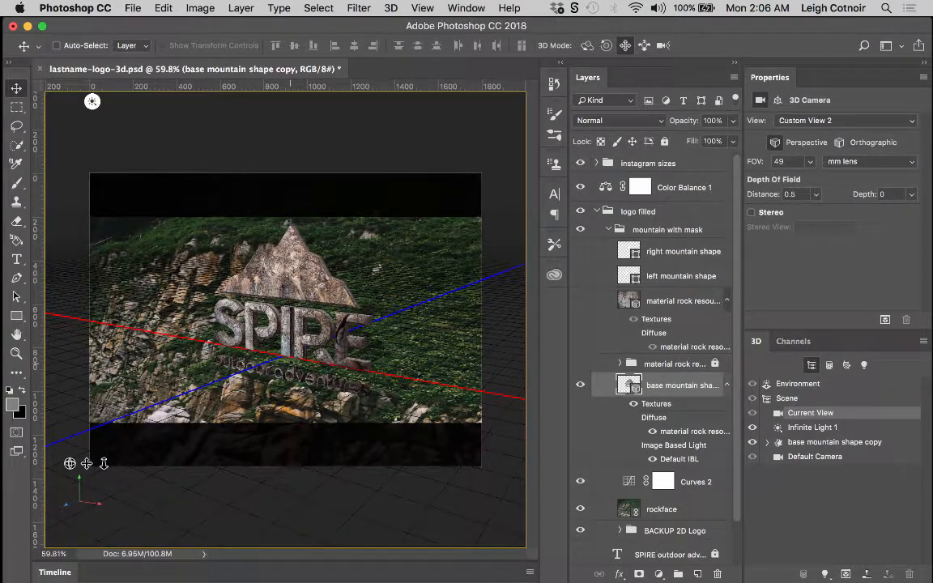
- Expand the instagram sizes group and toggle the insta-square guide to check the logo's framing in the square and landscape crops
left_click(596, 163)
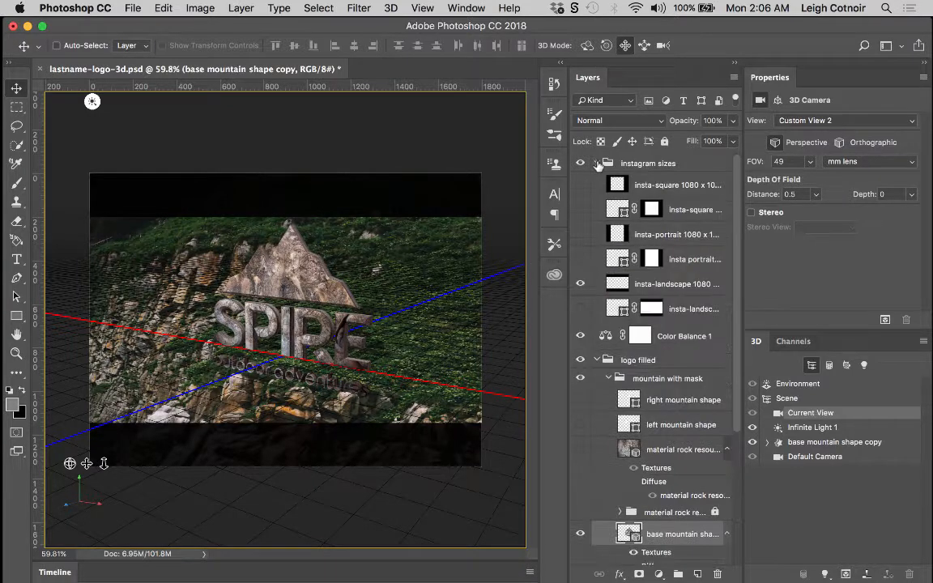
left_click(579, 186)
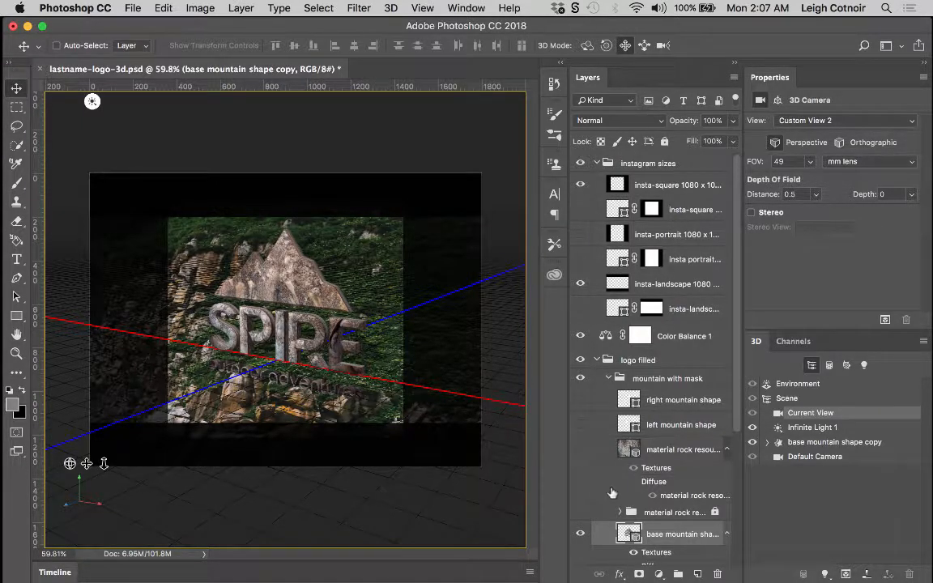
left_click(650, 185)
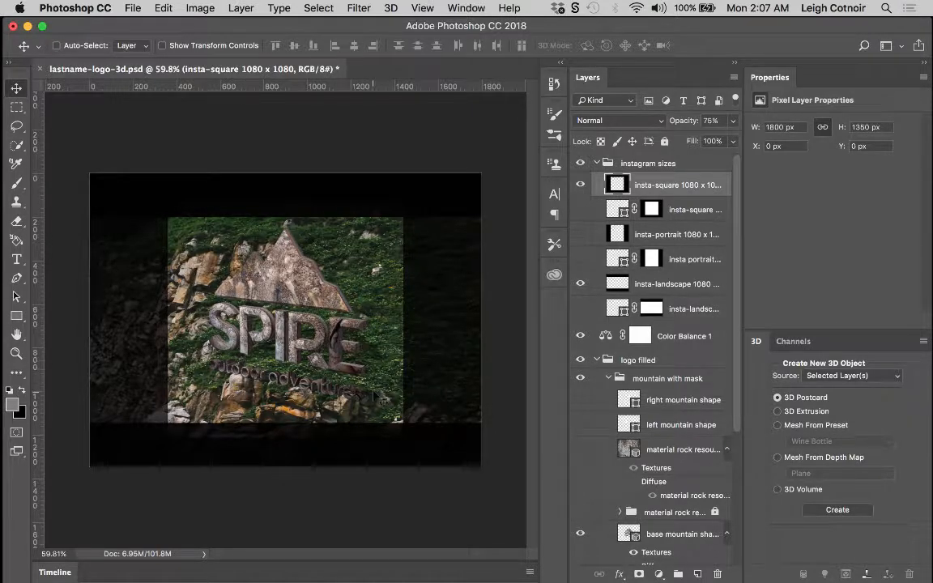
left_click(580, 185)
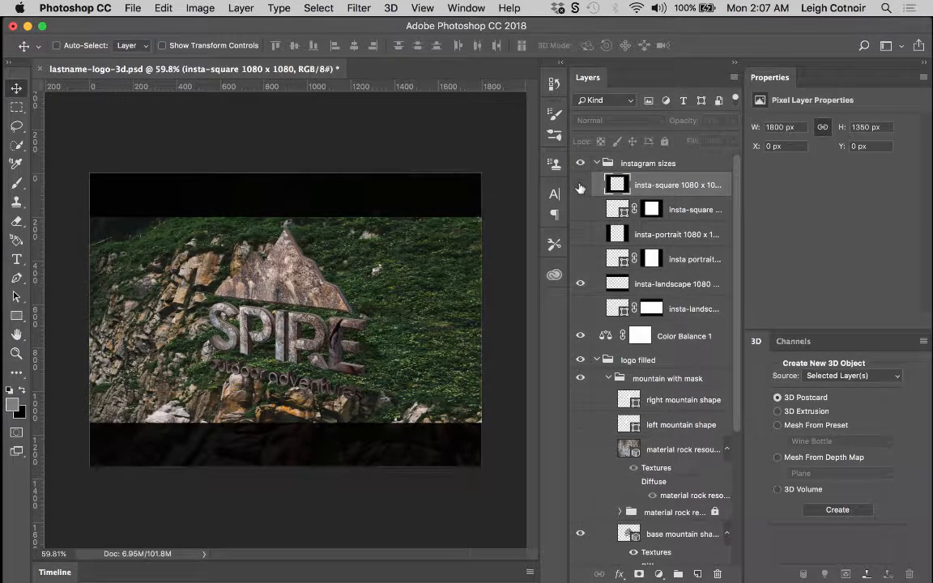
left_click(580, 185)
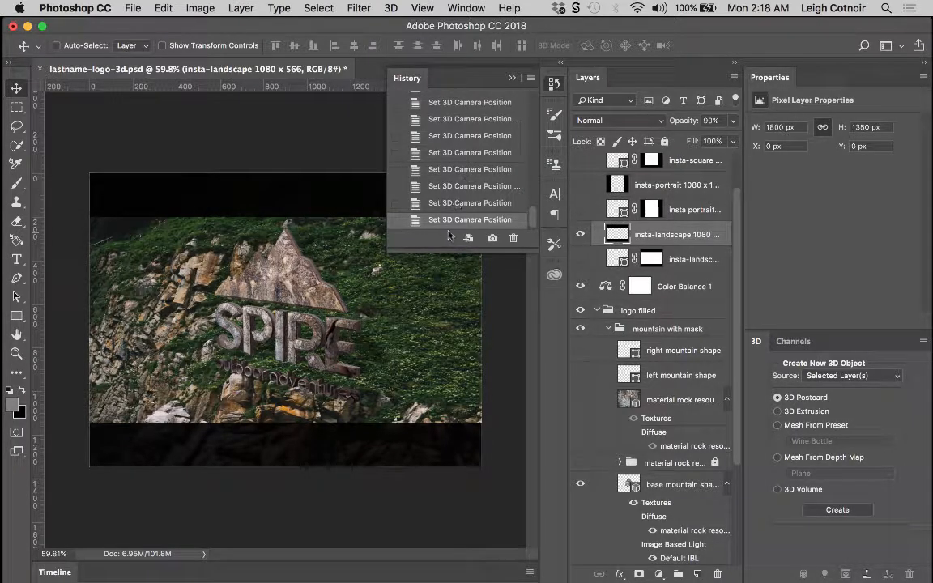
- Compare the logo's camera position four history states back with the latest state, and return to the latest state
left_click(628, 483)
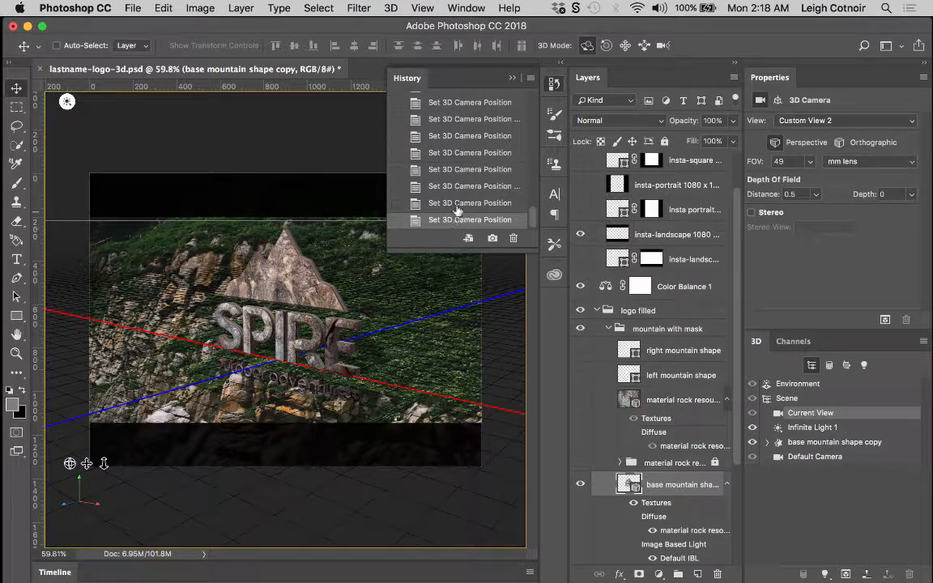
left_click(466, 154)
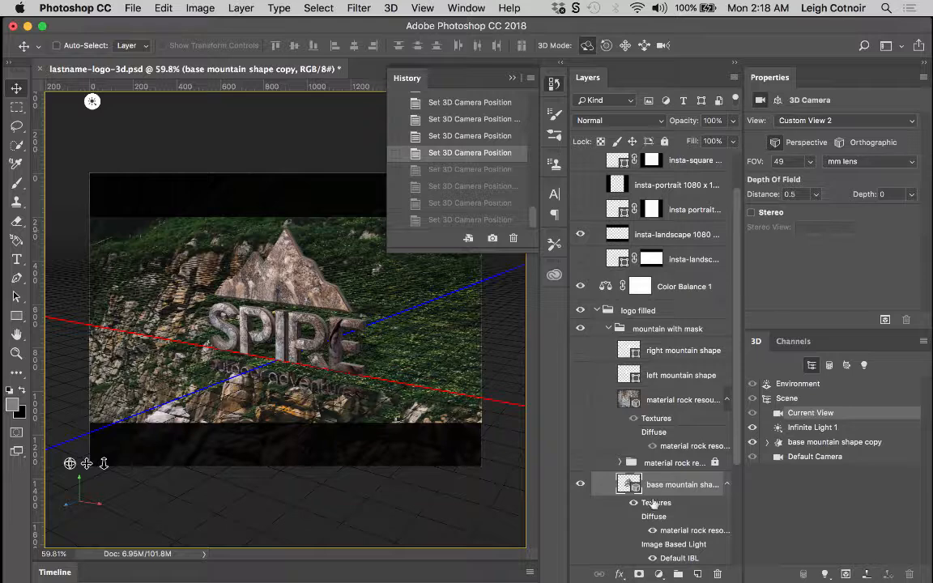
left_click(511, 78)
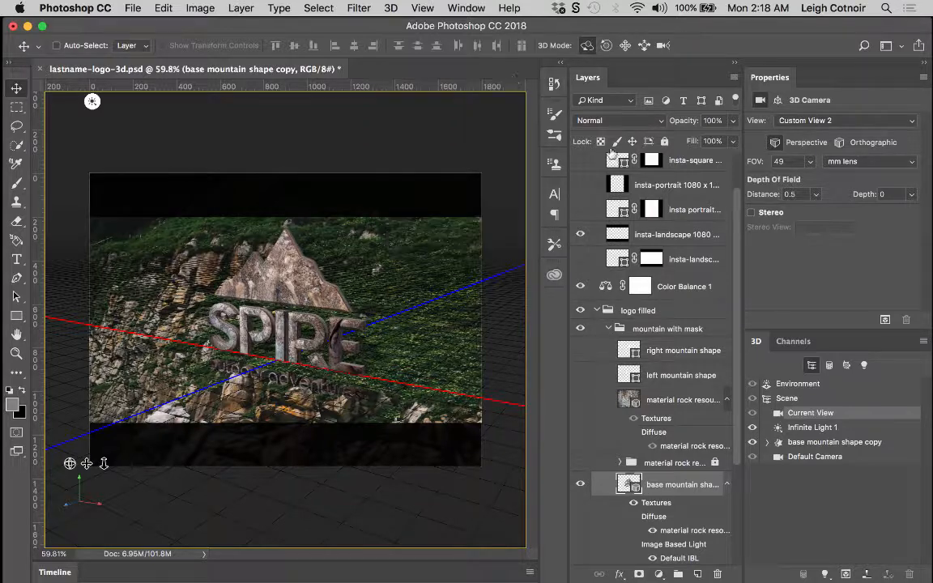
left_click(616, 238)
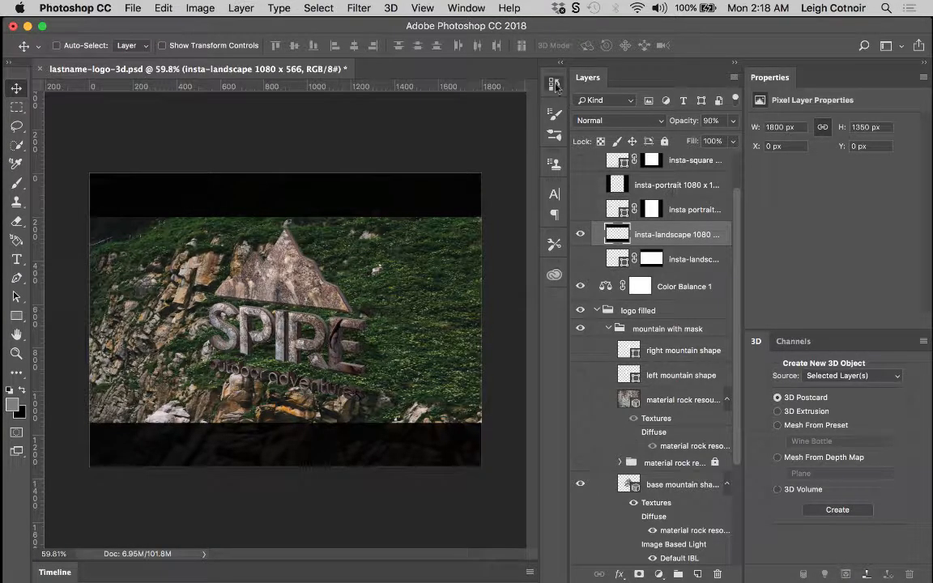
left_click(554, 83)
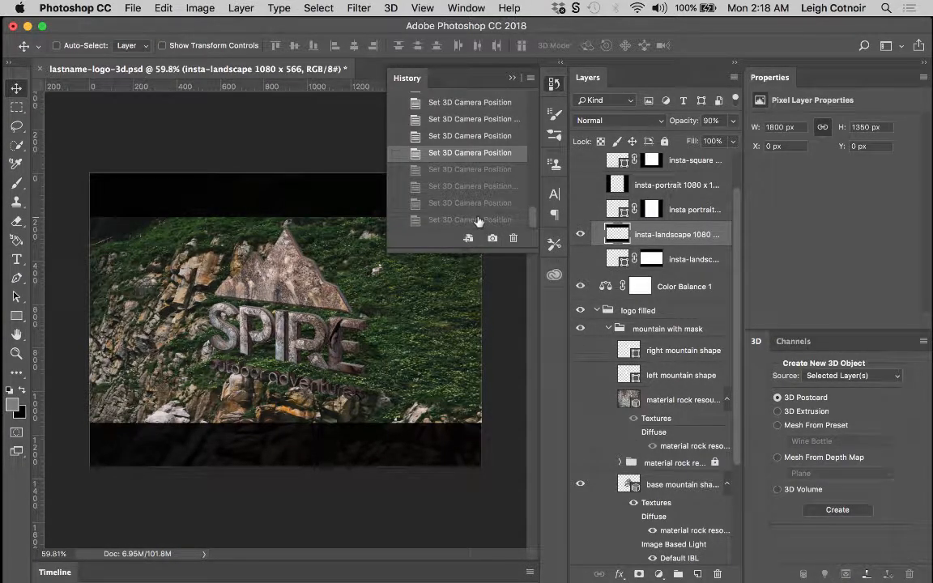
left_click(476, 219)
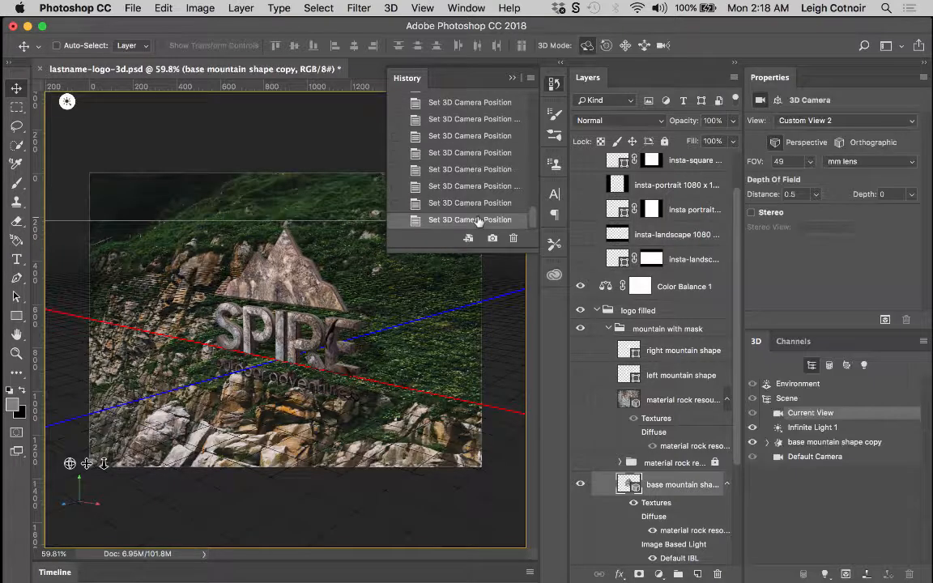
left_click(512, 79)
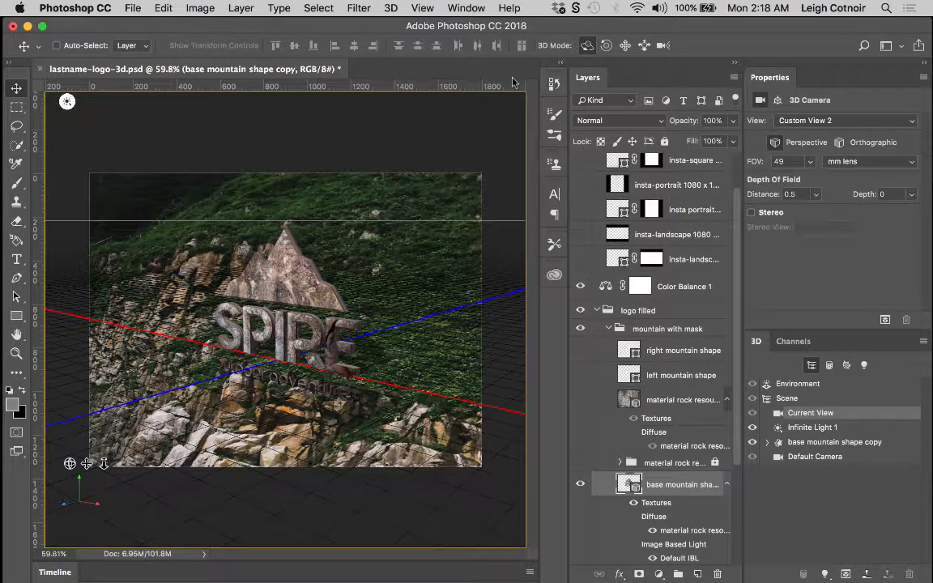
- Check the logo's framing against the insta-square and insta-portrait guides, ending with the square, portrait and landscape guides all shown
scroll(571, 188, "up", 2)
left_click(581, 186)
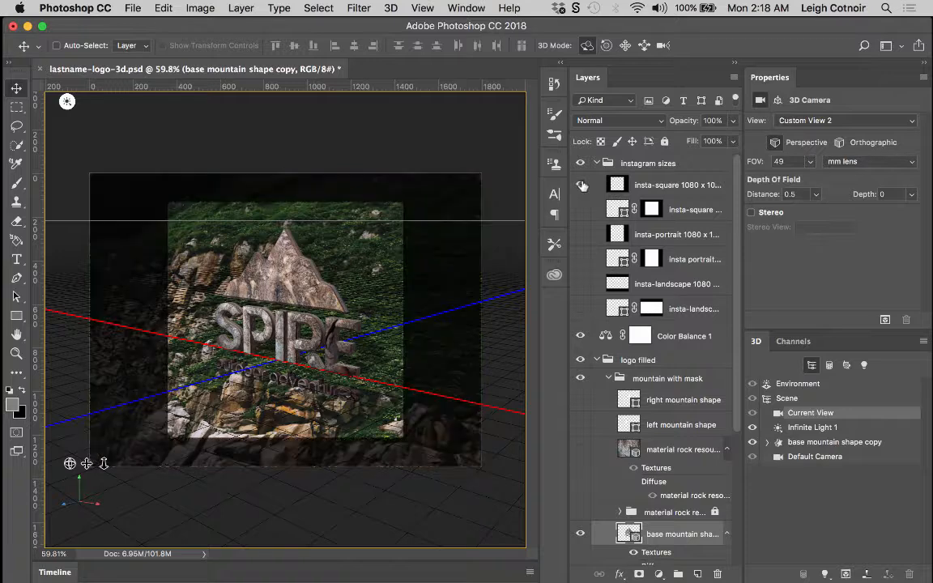
left_click(580, 234)
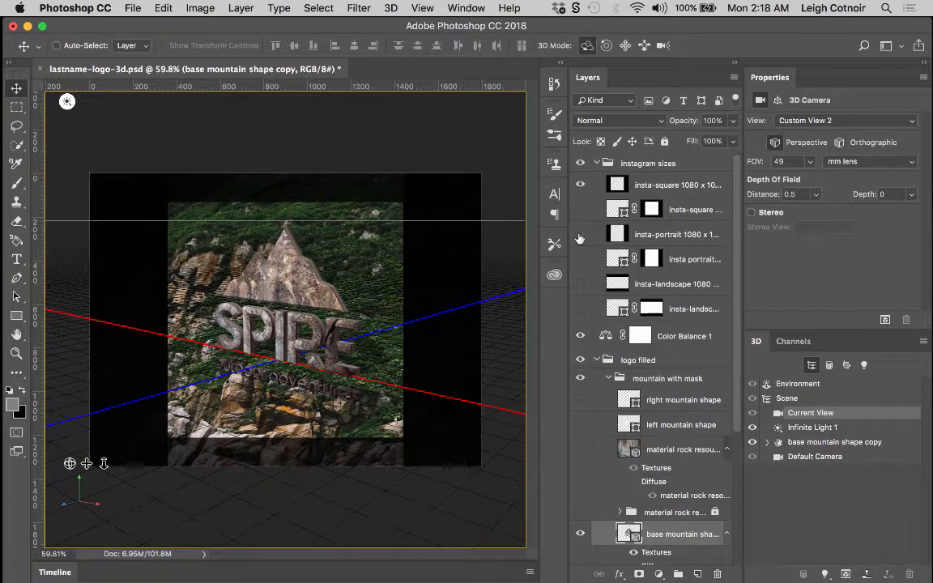
left_click(580, 234)
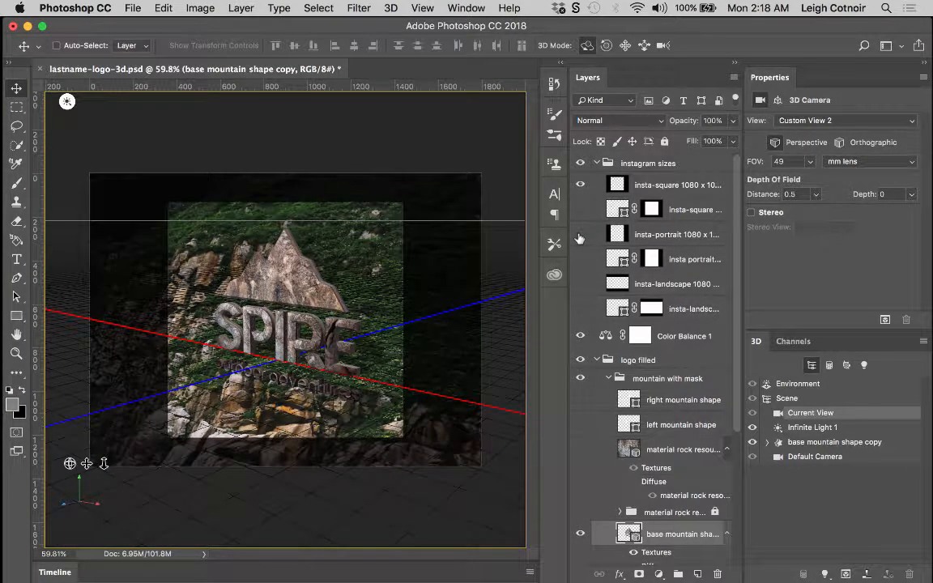
left_click(580, 185)
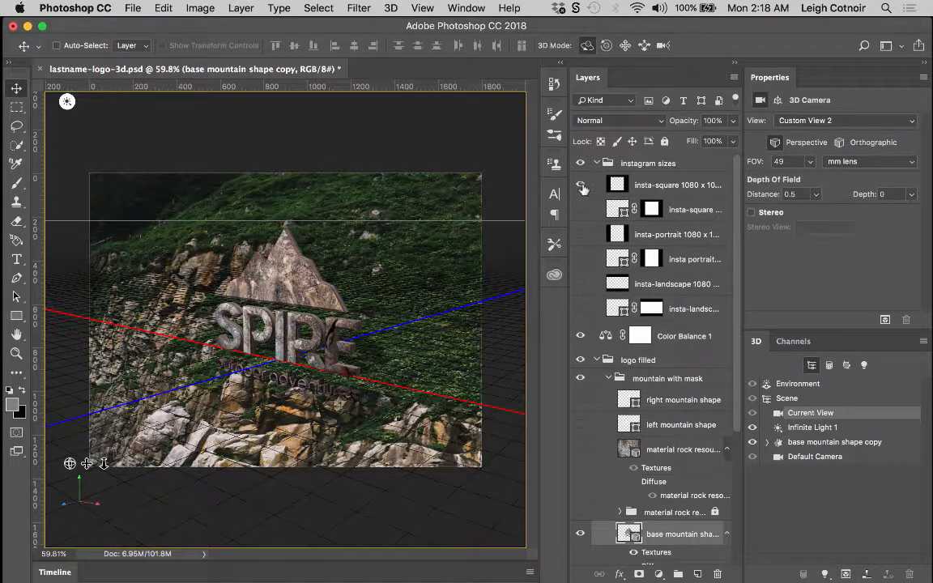
left_click(580, 184)
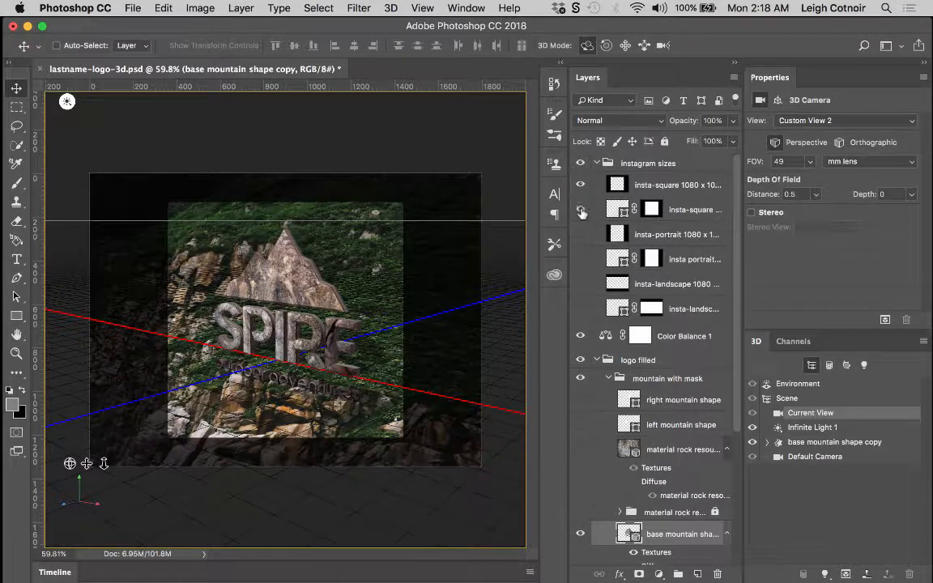
left_click(580, 234)
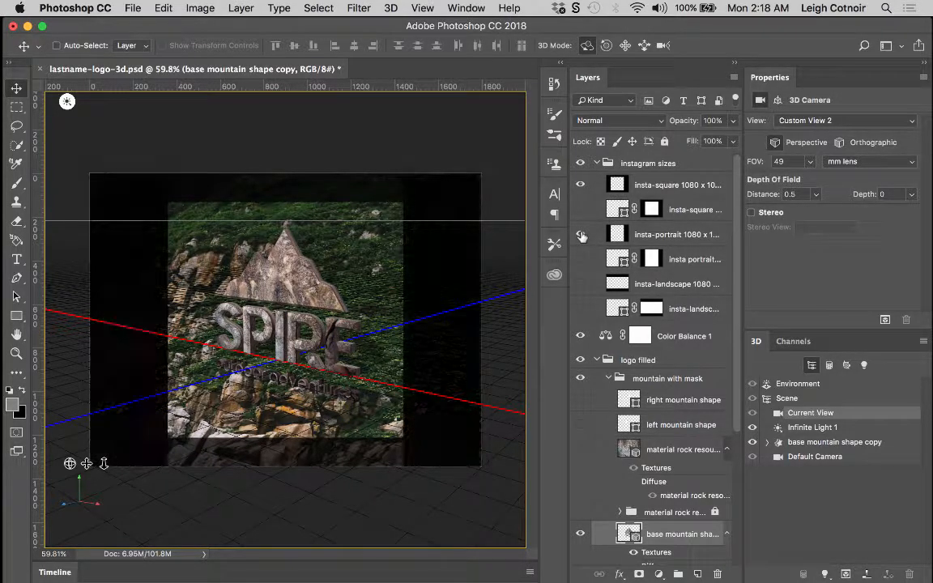
left_click(581, 285)
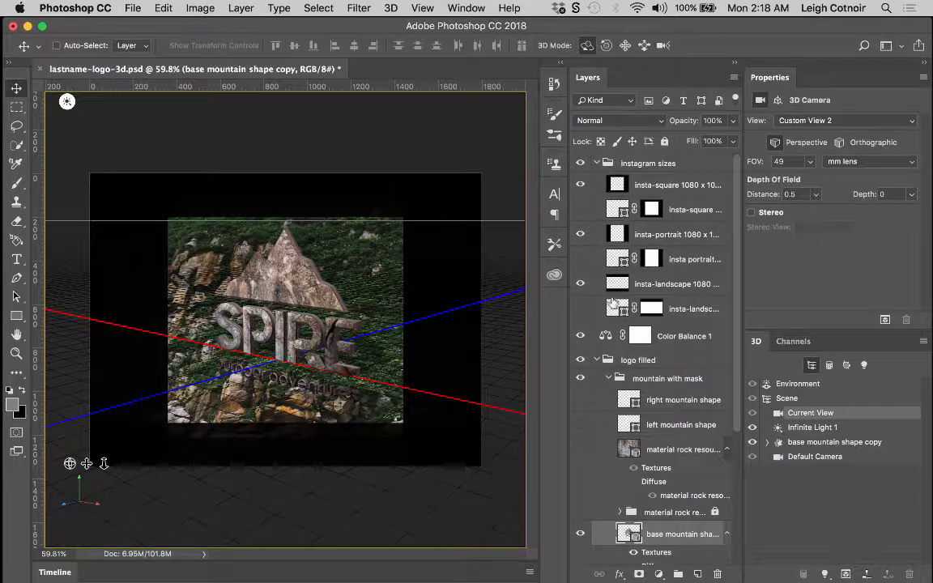
- Review the logo in the landscape, square and portrait crops, leaving only the insta-landscape guide shown
left_click(580, 235)
left_click(580, 185)
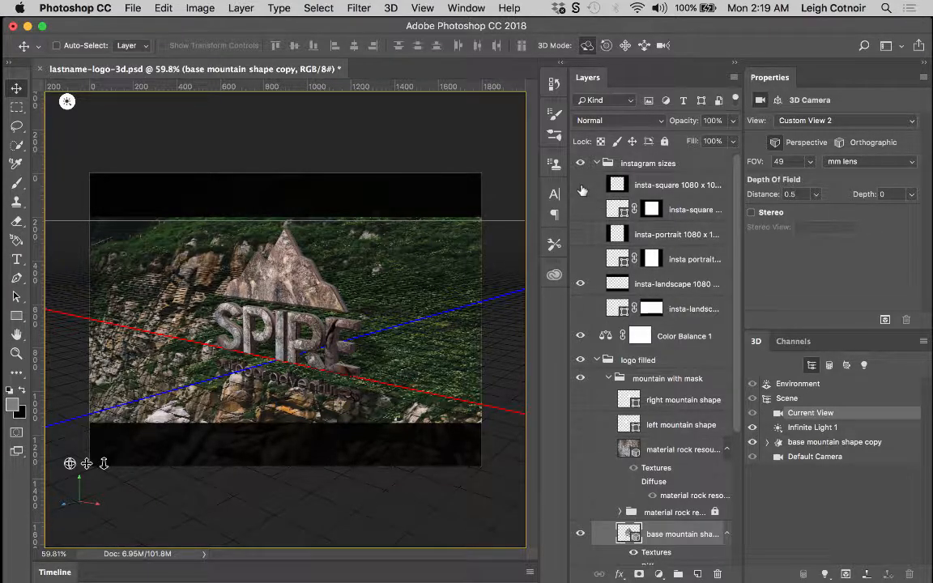
left_click(581, 186)
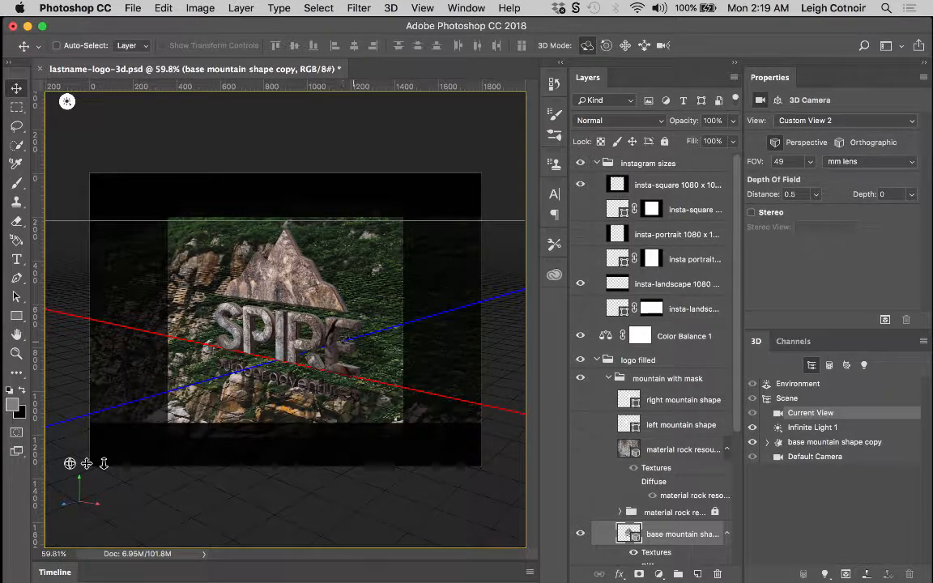
left_click(580, 188)
left_click(580, 235)
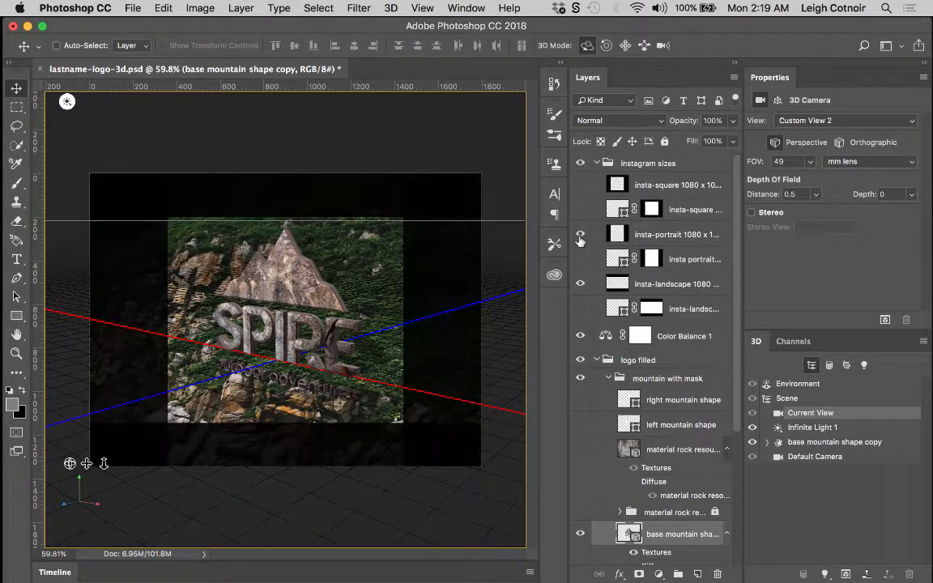
left_click(581, 285)
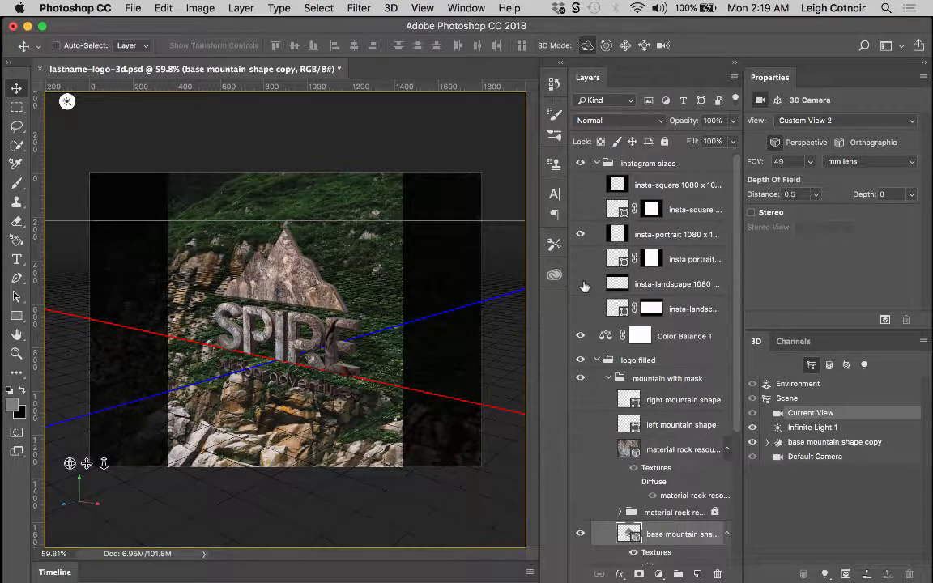
left_click(580, 285)
left_click(580, 235)
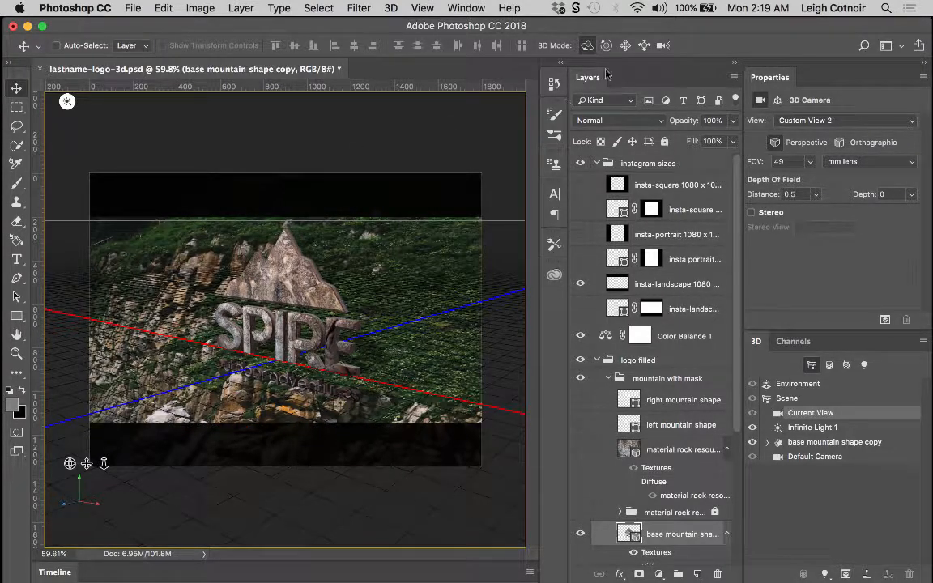
- Pan the logo slightly down and left in the landscape crop, and zoom the 3D camera in slightly
left_click(626, 46)
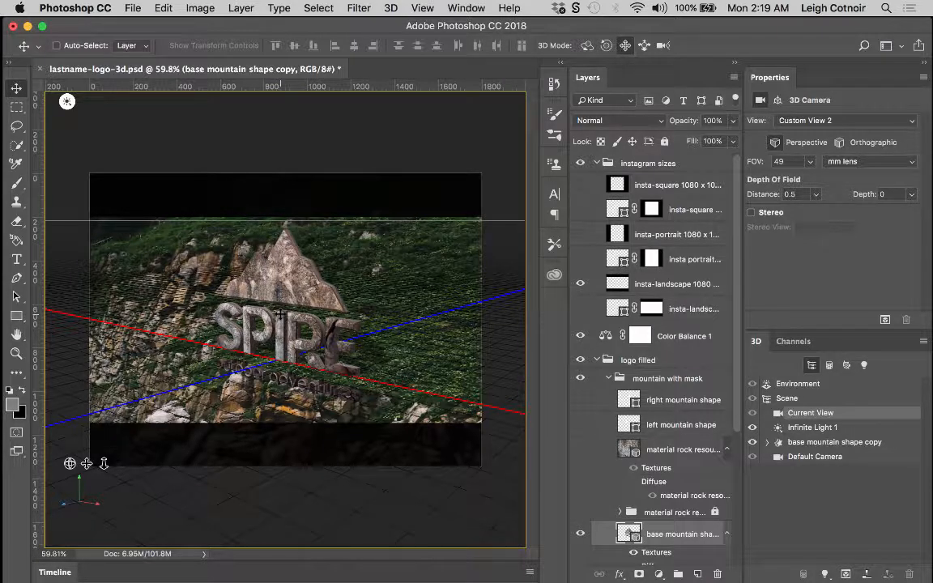
left_click_drag(280, 314, 280, 317)
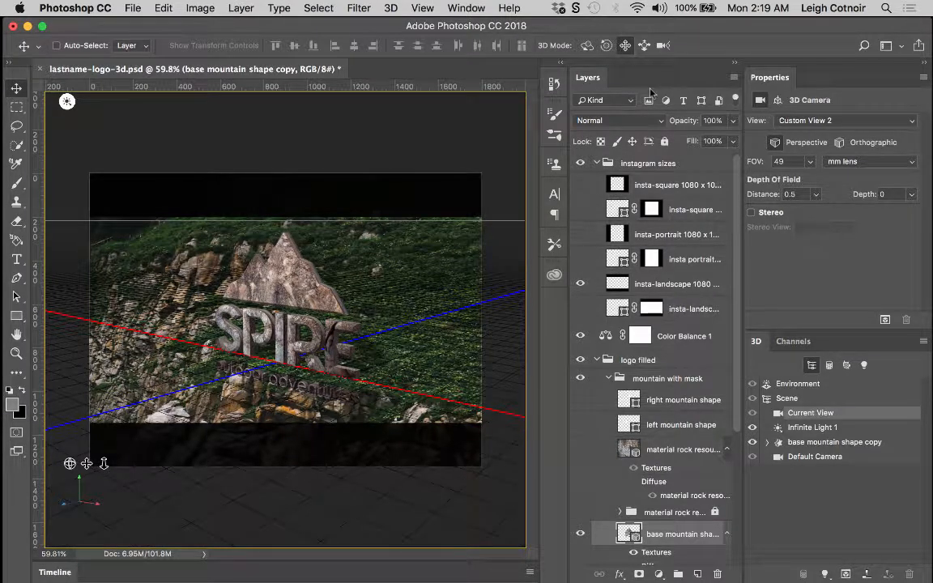
left_click(663, 45)
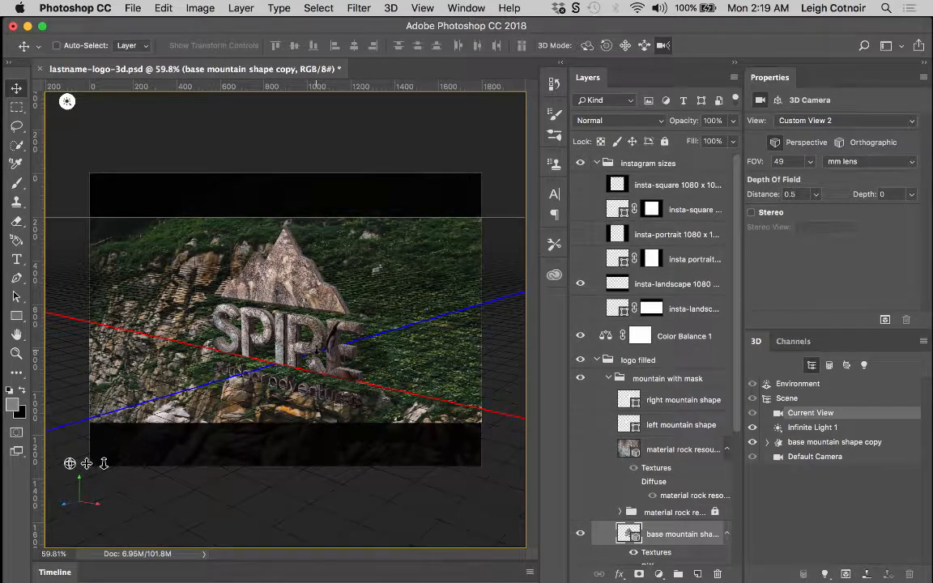
- Select the insta-square 1080 layer to hide the 3D overlays, and inspect the logo's blend with the rock face up close
left_click(613, 185)
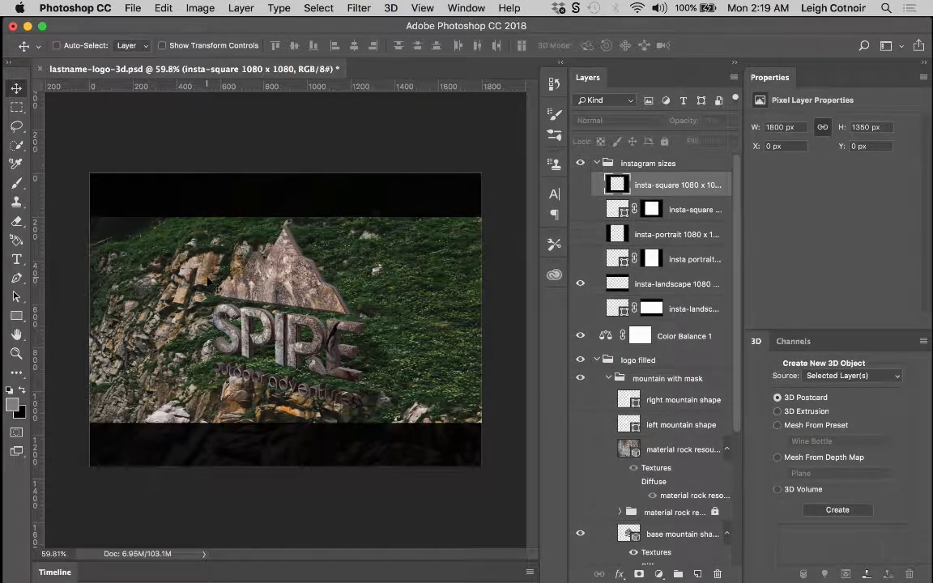
scroll(204, 247, "up", 5)
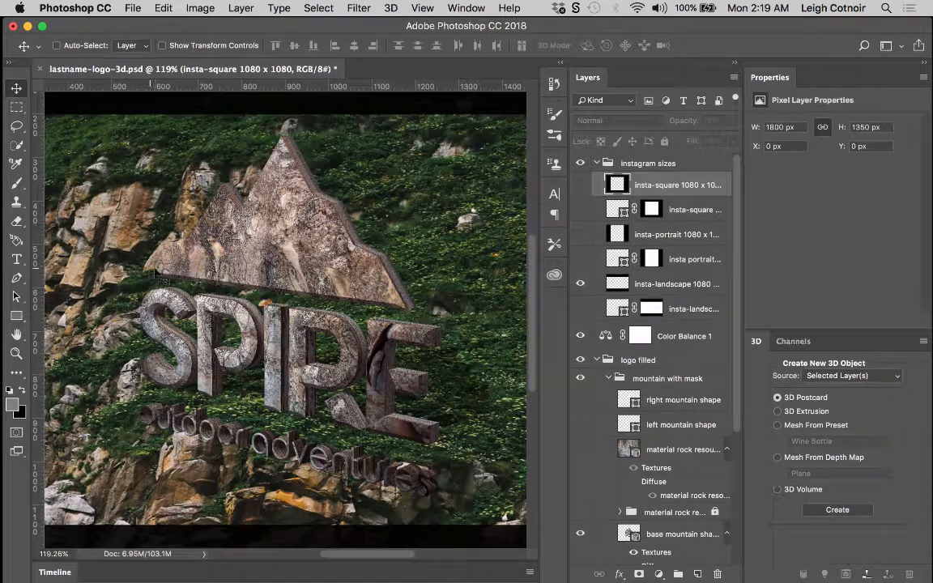
scroll(259, 255, "down", 3)
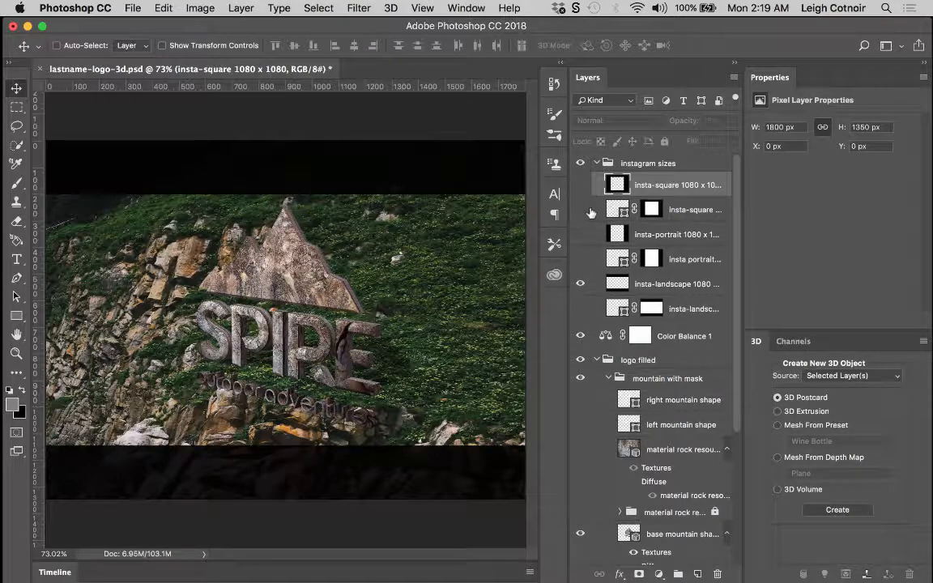
- Try panning the base mountain shape copy's 3D camera to shift the logo slightly left, and select the insta-landscape layer to hide the 3D overlays
left_click(672, 534)
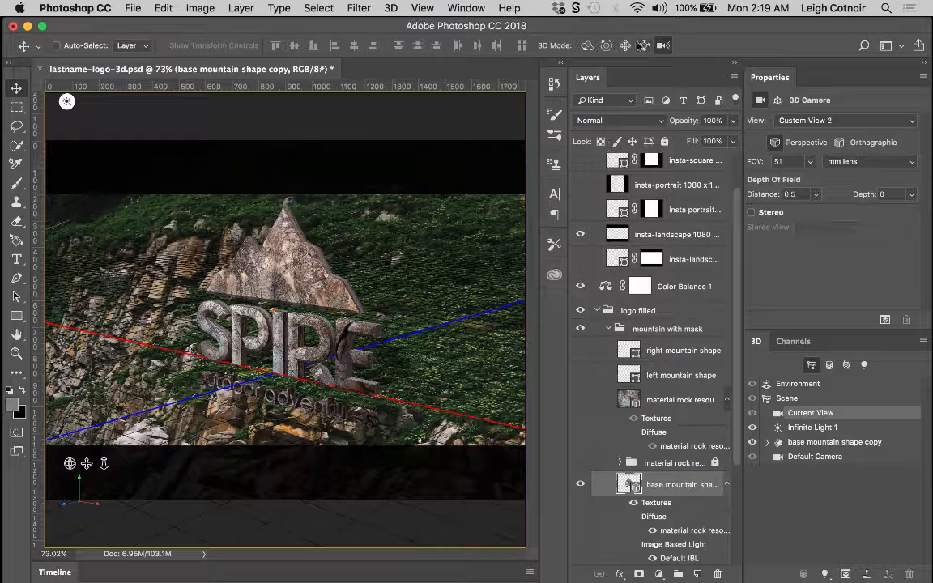
left_click_drag(273, 373, 257, 370)
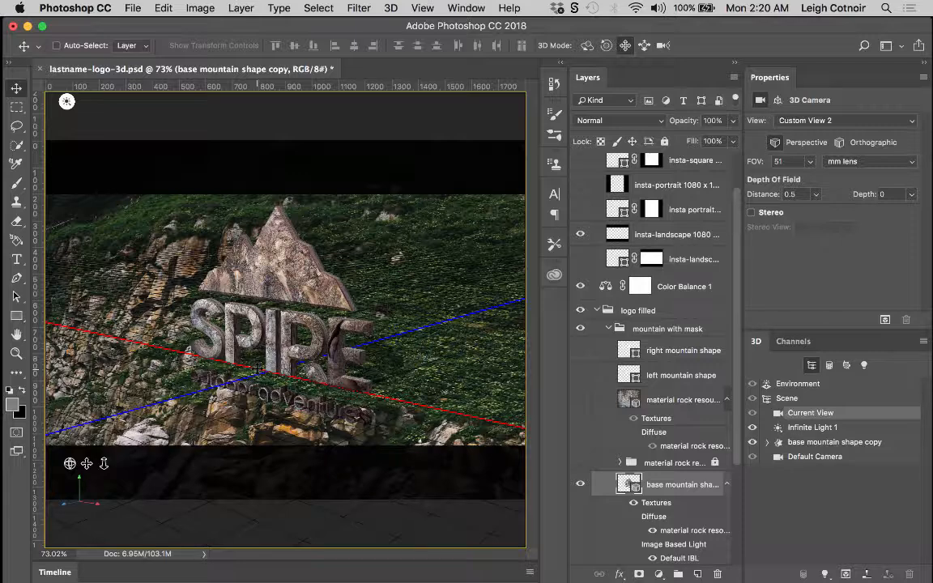
left_click(572, 227)
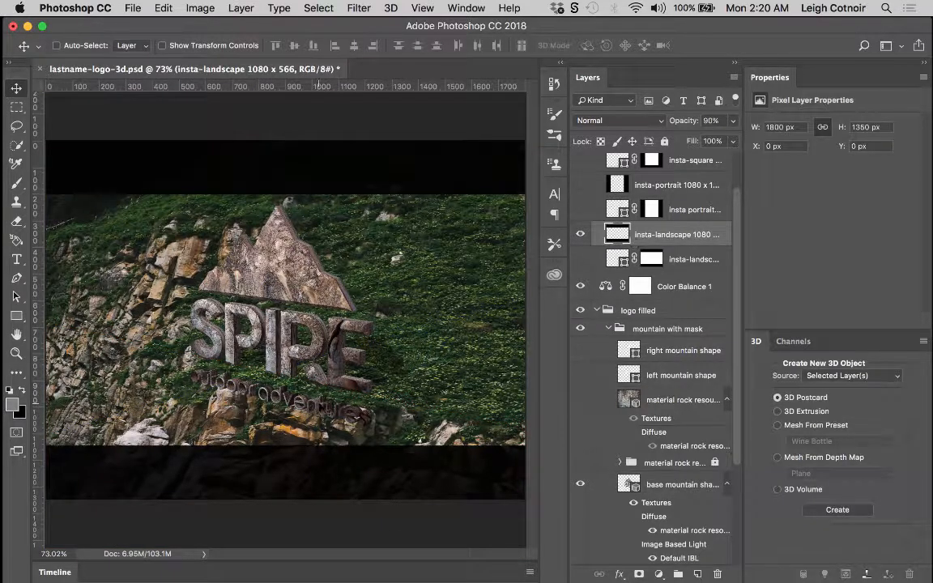
scroll(319, 405, "down", 3)
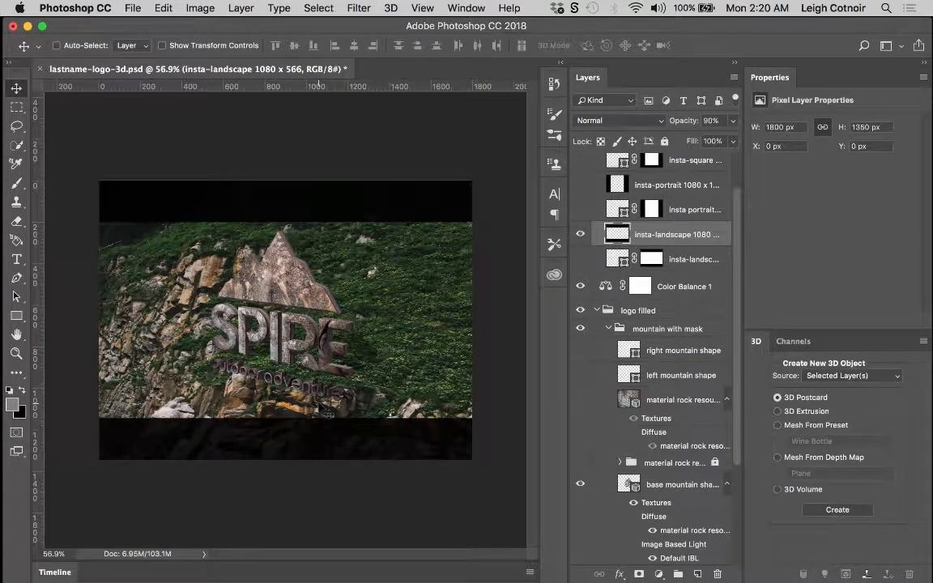
- Step back in the document history to undo the last 3D camera move
left_click(554, 83)
left_click(479, 203)
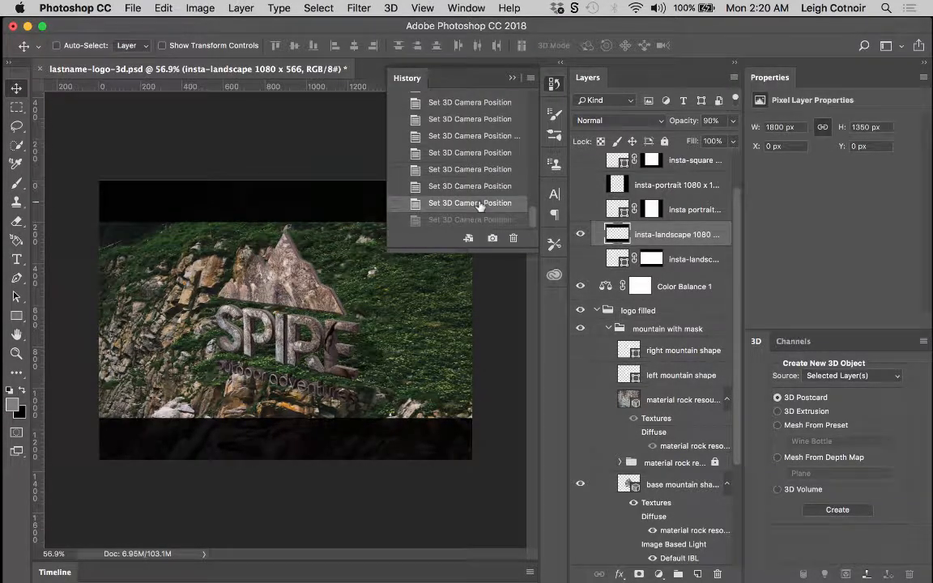
left_click(511, 79)
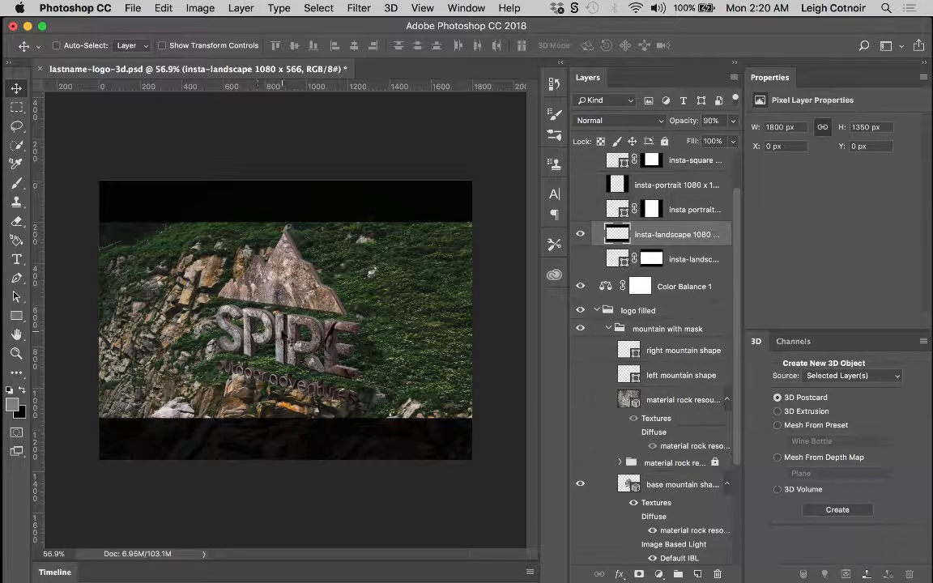
- Inspect the logo up close, and check its framing with the insta-square and insta-portrait guides, ending with both hidden again
scroll(290, 339, "up", 5)
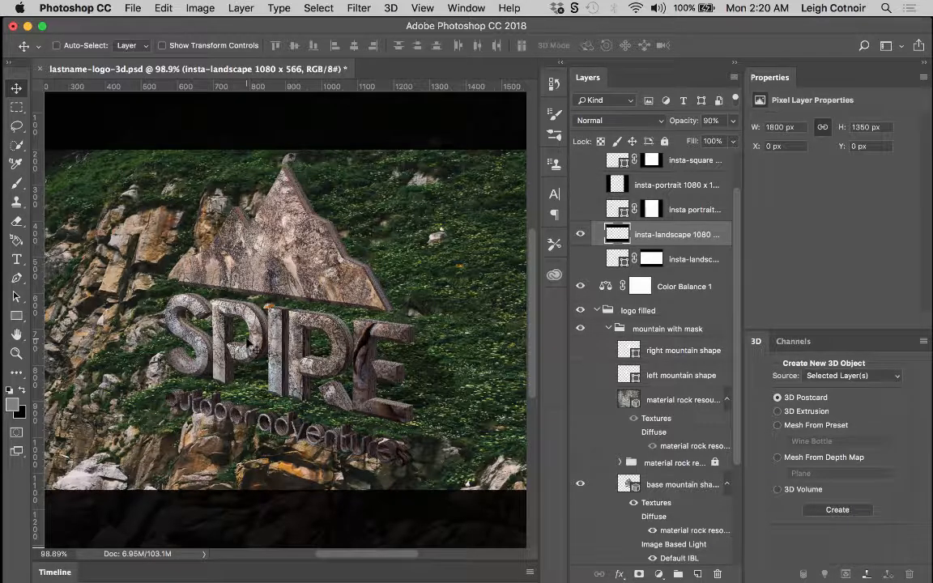
scroll(247, 339, "down", 4)
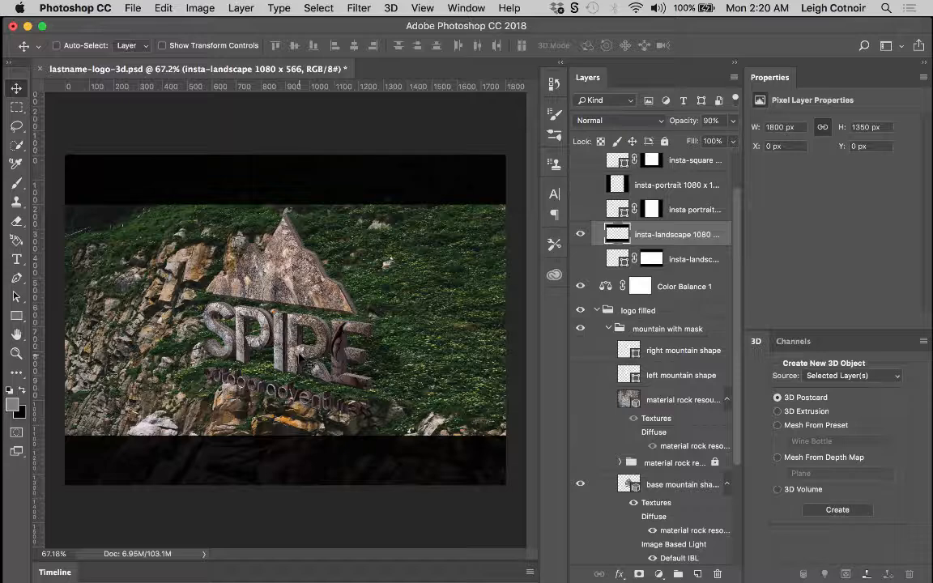
scroll(298, 356, "down", 2)
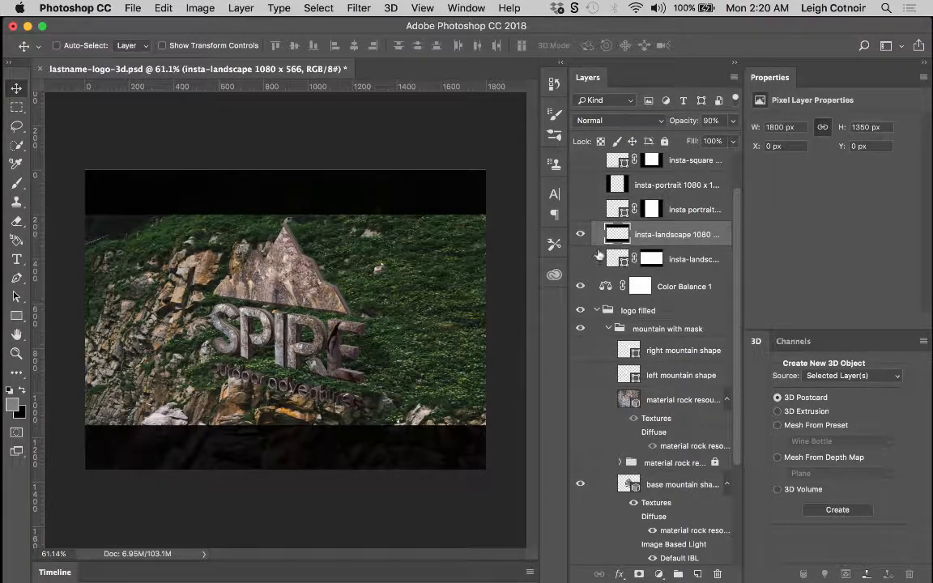
scroll(583, 217, "up", 2)
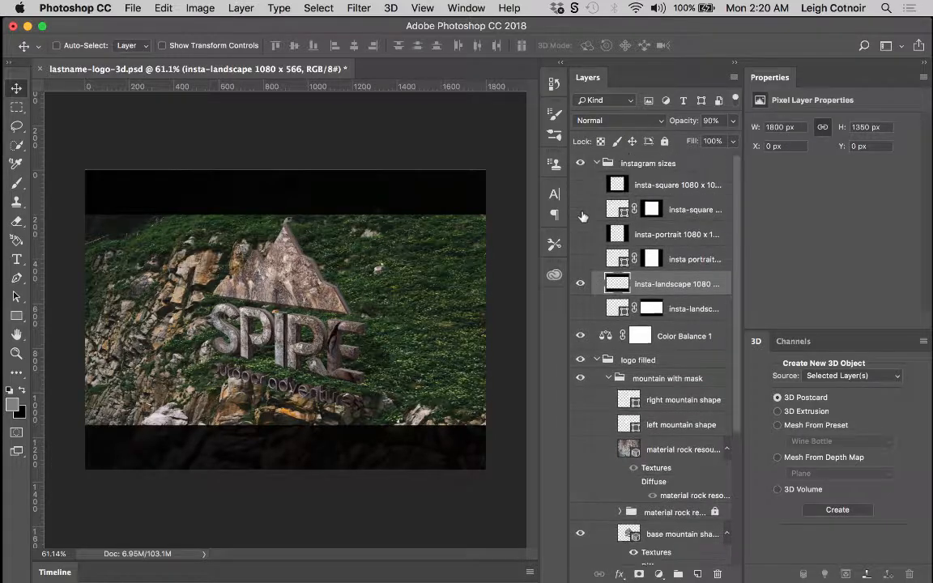
left_click(580, 185)
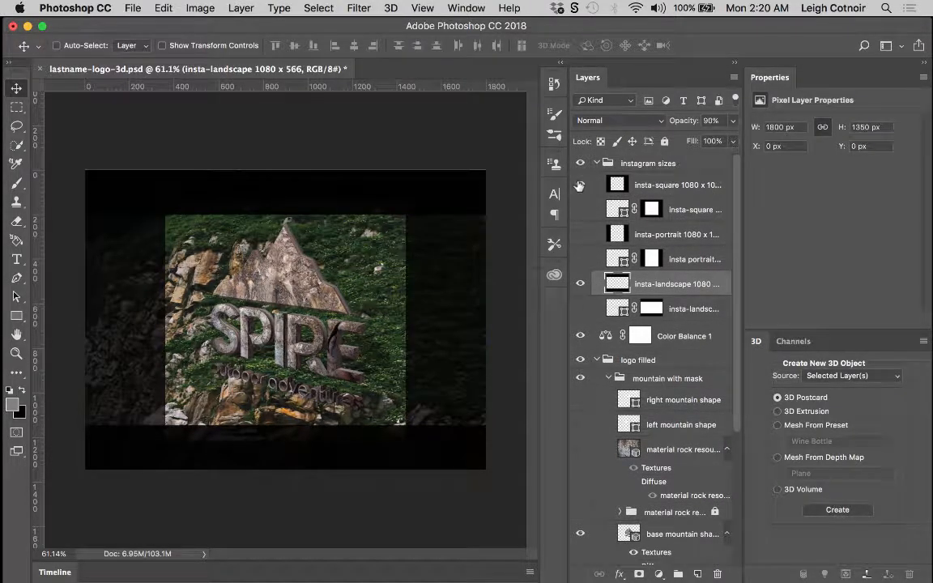
left_click(581, 234)
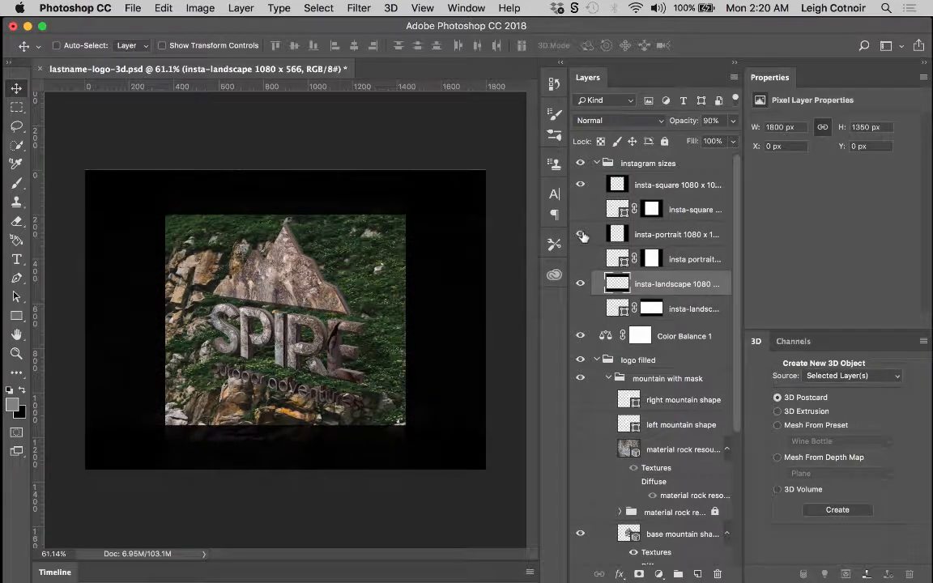
left_click(582, 186)
left_click(581, 236)
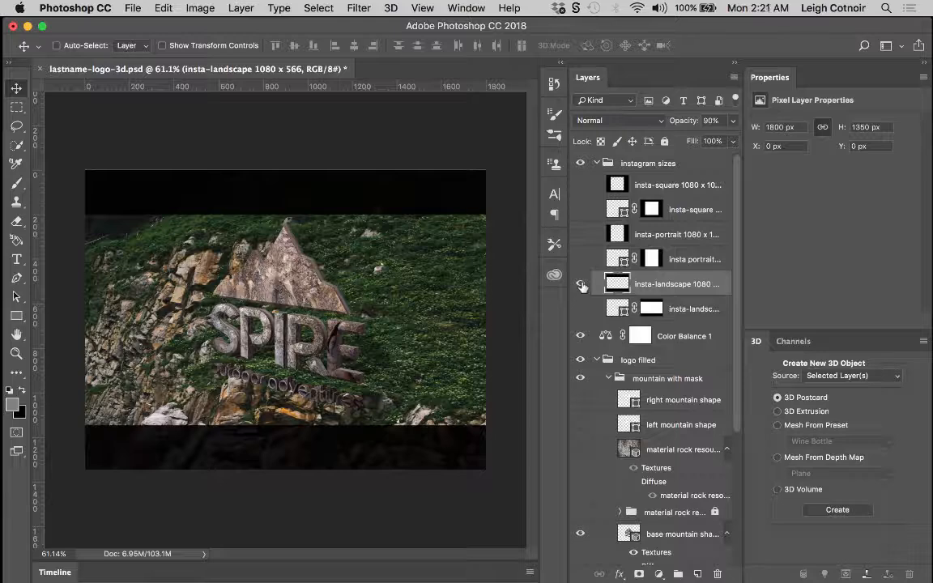
- Hide the insta-landscape guide to show the full image, and save the document
left_click(580, 285)
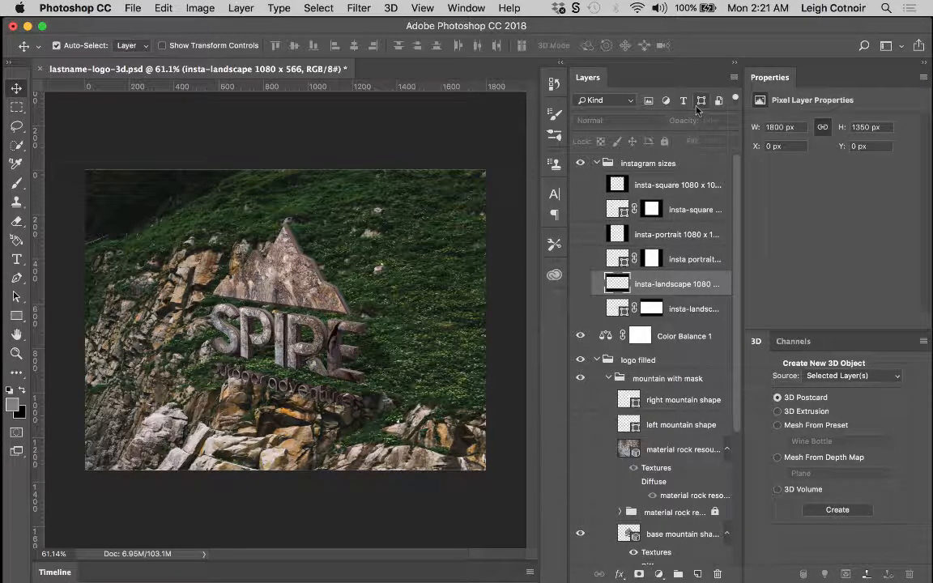
key("super+s")
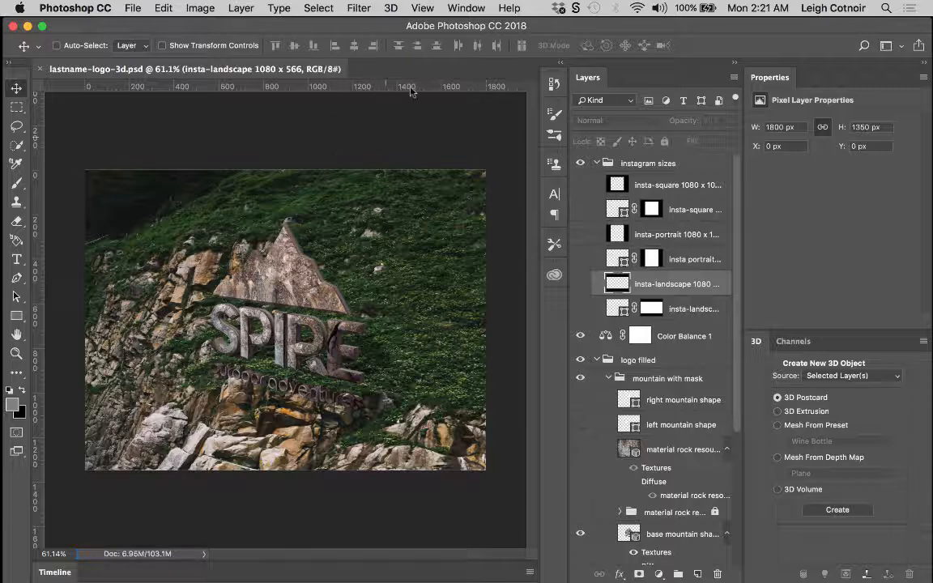